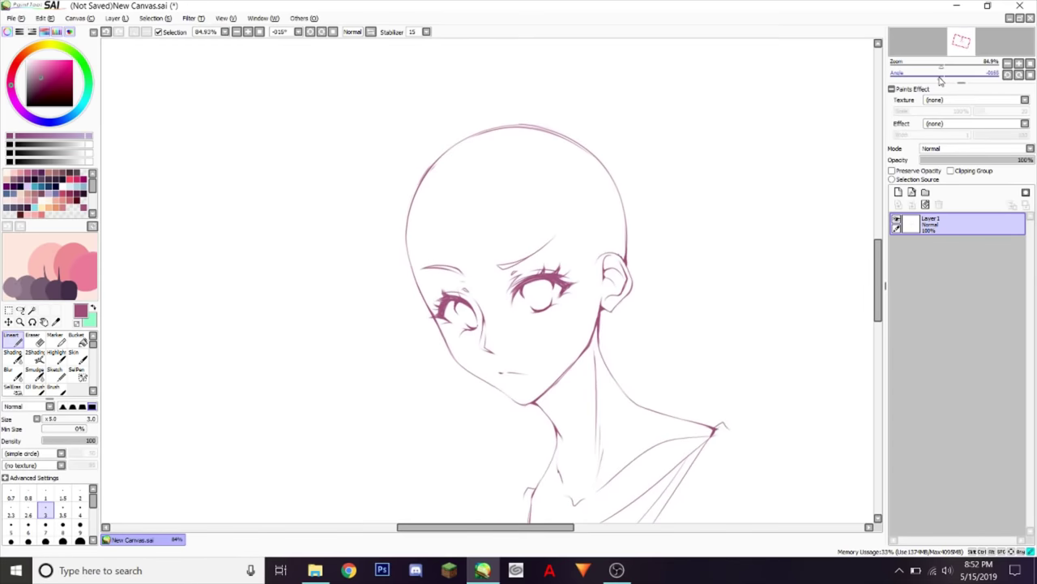
Step: Reset the canvas rotation and sketch long hair strands falling from the crown over the left side of the head and forehead
left_click(1030, 75)
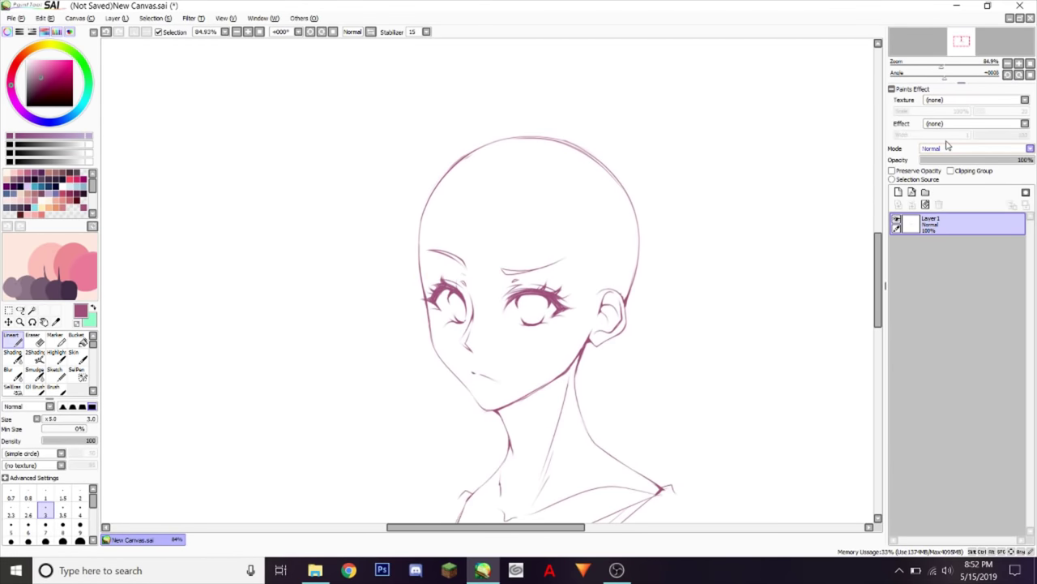
left_click_drag(962, 39, 964, 38)
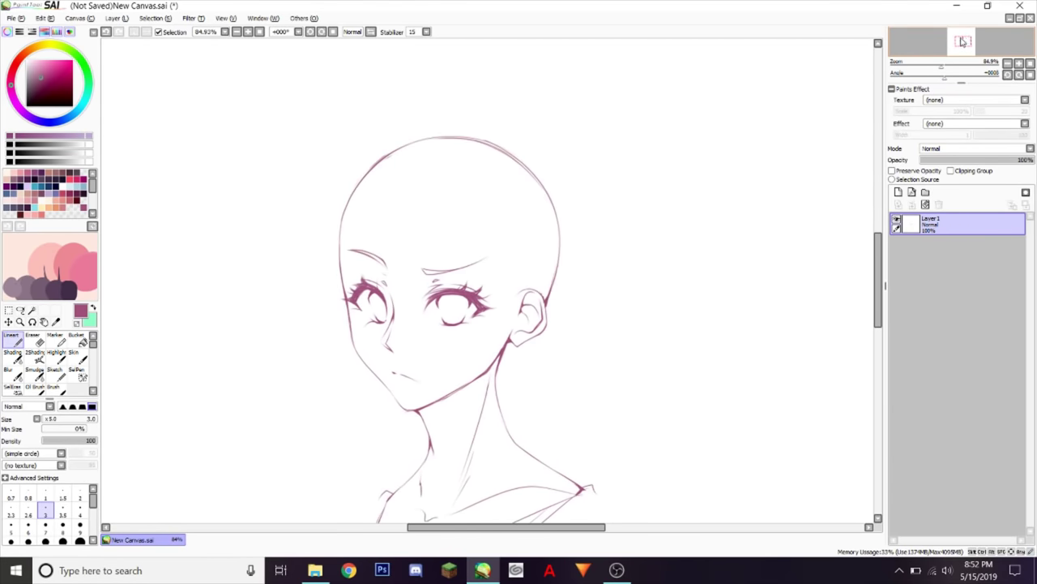
mouse_move(435, 126)
left_mouse_down()
mouse_move(288, 182)
mouse_move(274, 228)
left_mouse_up()
mouse_move(432, 127)
left_mouse_down()
mouse_move(323, 284)
mouse_move(291, 265)
mouse_move(302, 335)
left_mouse_up()
left_click_drag(393, 141, 319, 322)
mouse_move(417, 136)
left_mouse_down()
mouse_move(395, 306)
mouse_move(398, 295)
mouse_move(415, 323)
left_mouse_up()
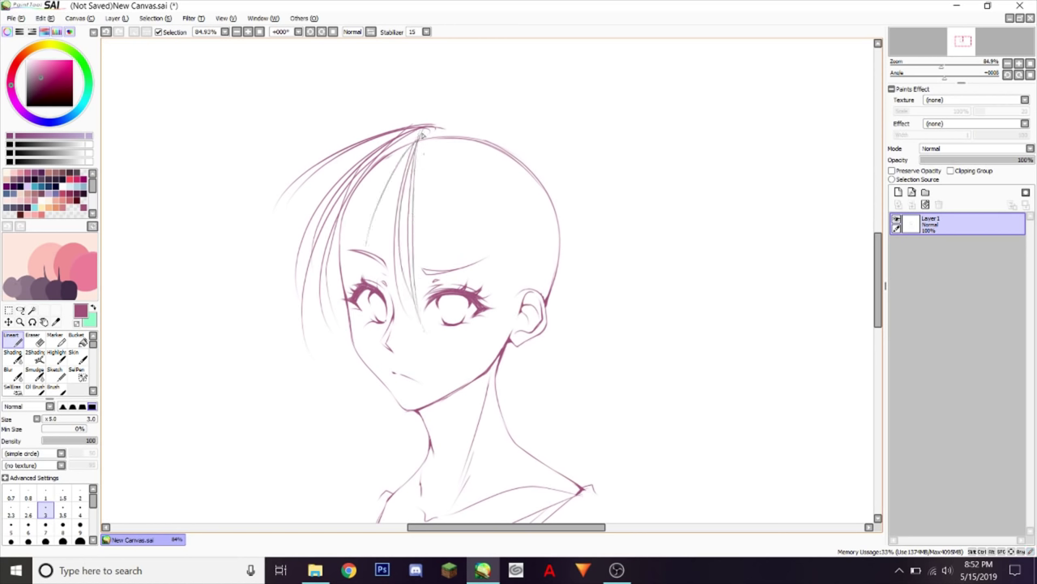
Step: Sketch long fringe strands sweeping from the parting over the right side of the forehead to the cheek
mouse_move(418, 140)
left_mouse_down()
mouse_move(423, 305)
mouse_move(493, 349)
left_mouse_up()
left_click_drag(419, 159, 498, 322)
mouse_move(410, 126)
left_mouse_down()
mouse_move(491, 347)
mouse_move(491, 219)
left_mouse_up()
mouse_move(425, 128)
left_mouse_down()
mouse_move(527, 309)
mouse_move(506, 244)
mouse_move(496, 310)
left_mouse_up()
key("ctrl+z")
left_click_drag(475, 152, 507, 283)
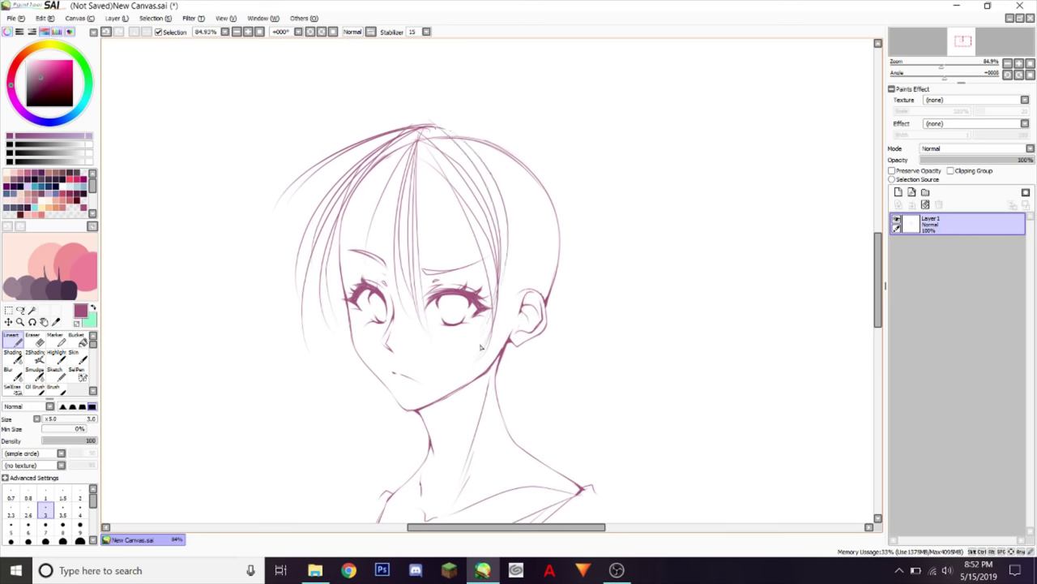
Step: Undo all the hair strokes drawn on the head's line-art layer
left_click(926, 204)
key("ctrl+z")
key("ctrl+z")
key("ctrl+z")
key("ctrl+z")
key("ctrl+z")
key("ctrl+z")
key("ctrl+z")
key("ctrl+z")
key("ctrl+z")
key("ctrl+z")
key("ctrl+z")
key("ctrl+z")
key("ctrl+z")
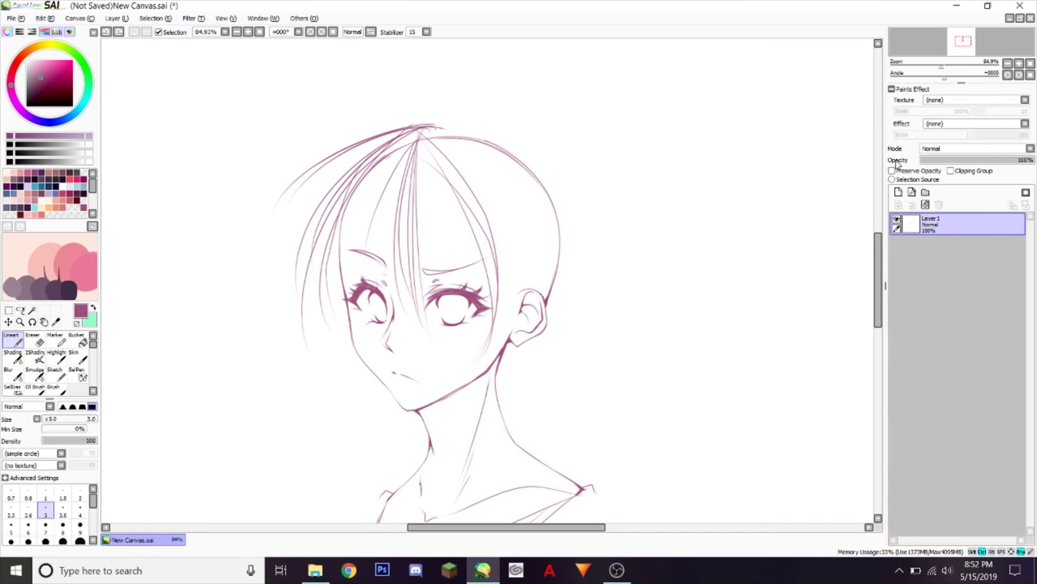
Step: Add a new layer and sketch pointed fringe locks across the forehead and in front of the ear
left_click(898, 192)
left_click_drag(496, 119, 370, 244)
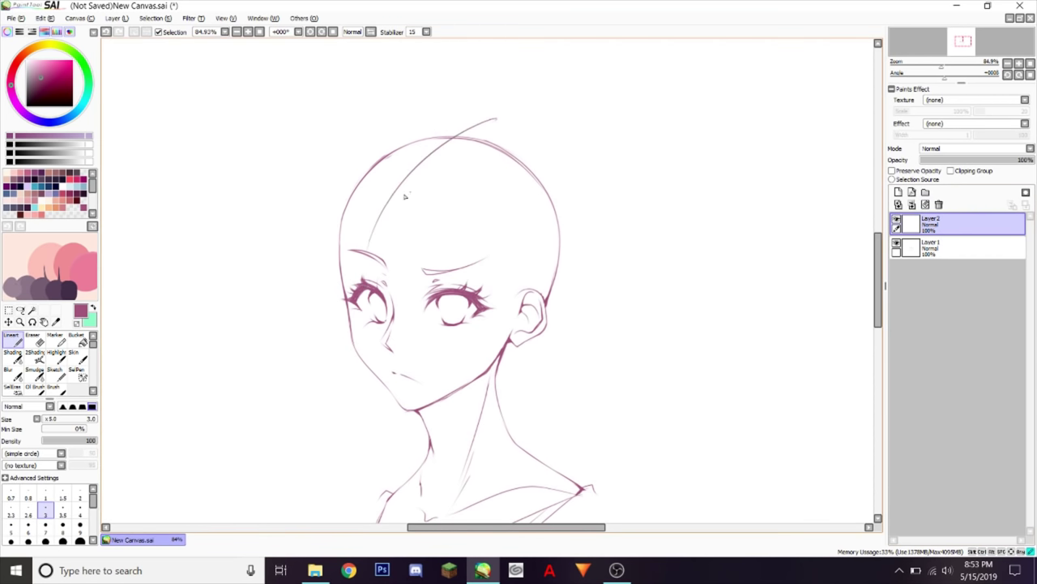
left_click_drag(413, 188, 367, 248)
left_click_drag(415, 185, 393, 270)
mouse_move(499, 132)
left_mouse_down()
mouse_move(395, 310)
mouse_move(486, 310)
left_mouse_up()
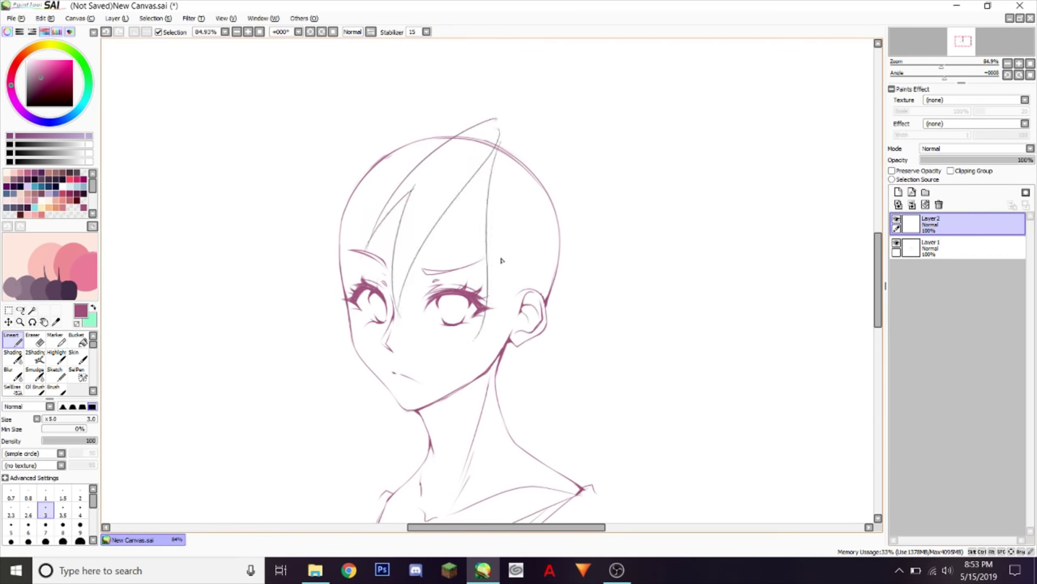
mouse_move(503, 253)
left_mouse_down()
mouse_move(470, 344)
mouse_move(480, 345)
left_mouse_up()
left_click_drag(508, 139, 522, 167)
left_click_drag(524, 273, 500, 330)
Step: Sketch the outer hair silhouette with flicked-out locks on both sides of the head
left_click_drag(458, 110, 270, 124)
mouse_move(270, 124)
left_mouse_down()
mouse_move(295, 155)
mouse_move(333, 164)
left_mouse_up()
mouse_move(346, 154)
left_mouse_down()
mouse_move(277, 265)
mouse_move(323, 192)
left_mouse_up()
left_click_drag(317, 197, 338, 317)
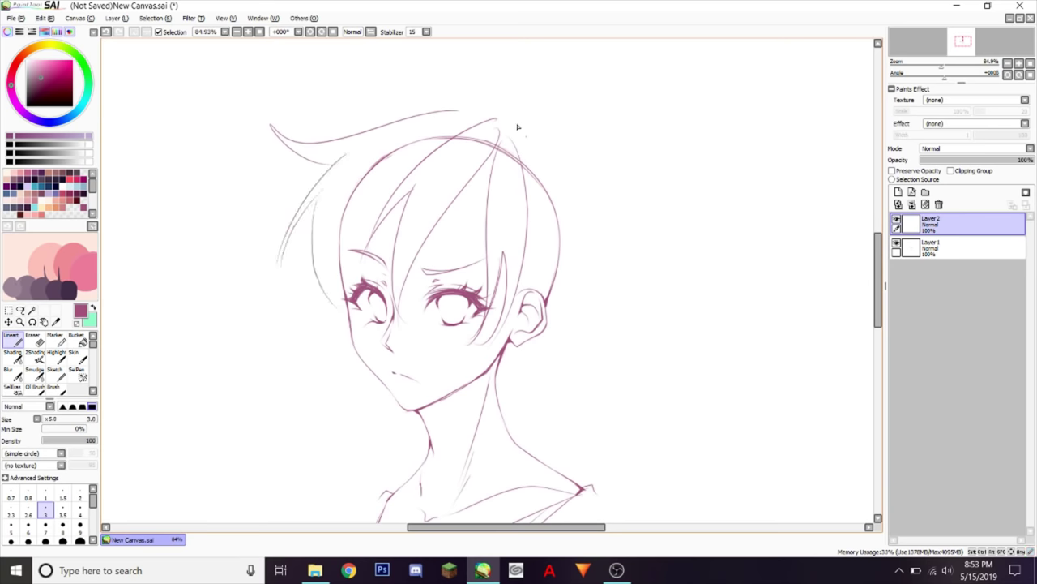
left_click_drag(519, 124, 526, 330)
mouse_move(559, 176)
left_mouse_down()
mouse_move(674, 139)
mouse_move(605, 186)
left_mouse_up()
mouse_move(605, 187)
left_mouse_down()
mouse_move(620, 331)
mouse_move(599, 249)
left_mouse_up()
left_click_drag(600, 249, 499, 387)
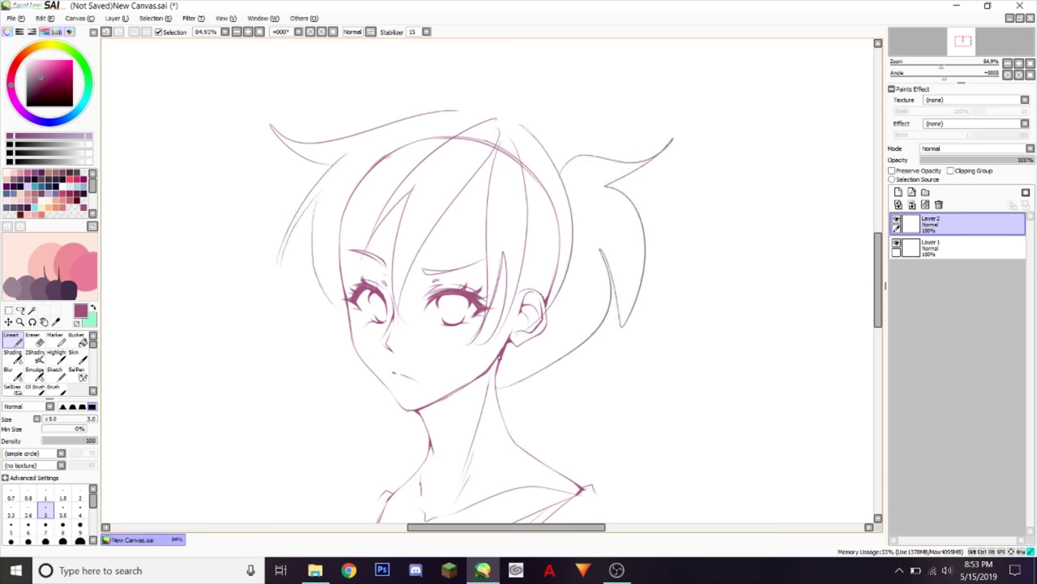
Step: Mark the hair's origin with a small dot above the head and sketch the pointed left fringe lock
left_click_drag(941, 67, 943, 66)
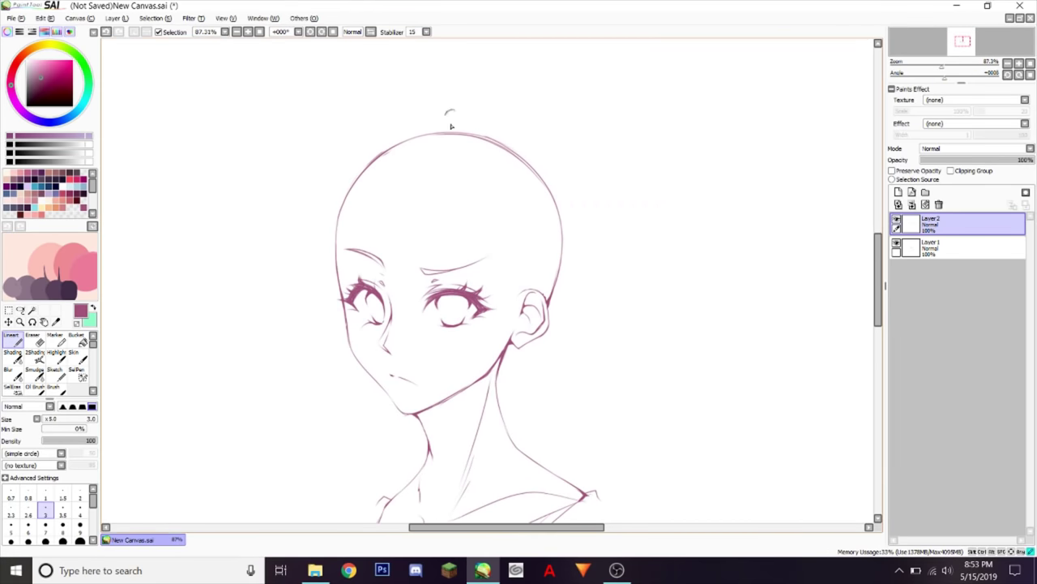
key("ctrl+z")
left_click_drag(495, 112, 484, 107)
left_click_drag(450, 124, 357, 272)
key("ctrl+z")
left_click_drag(459, 114, 353, 246)
mouse_move(398, 186)
left_mouse_down()
mouse_move(357, 238)
mouse_move(386, 307)
left_mouse_up()
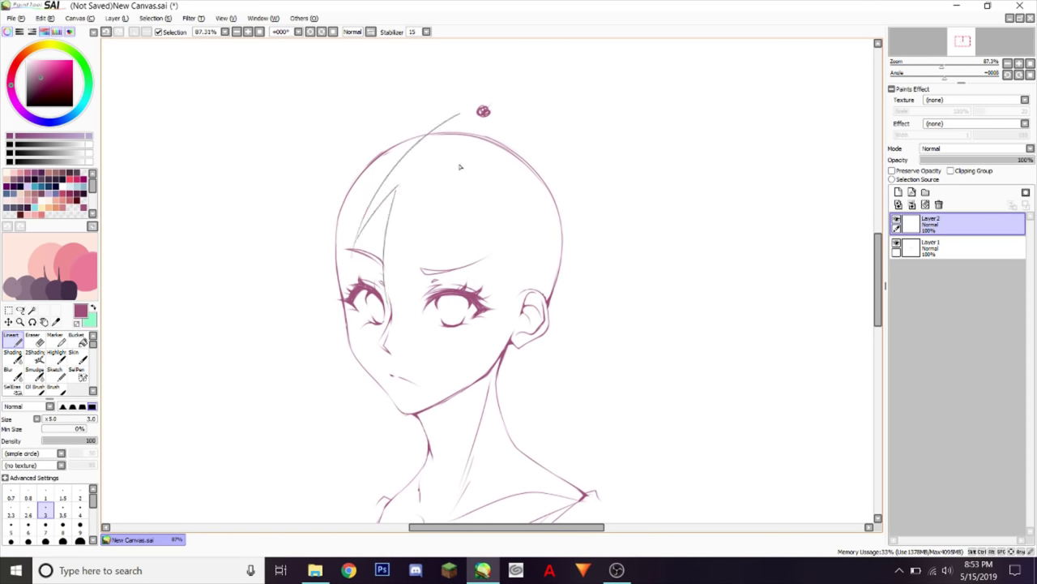
Step: Sketch the middle and right fringe locks from below the crown dot down past the eyes
left_click_drag(469, 143, 393, 283)
left_click_drag(479, 147, 503, 333)
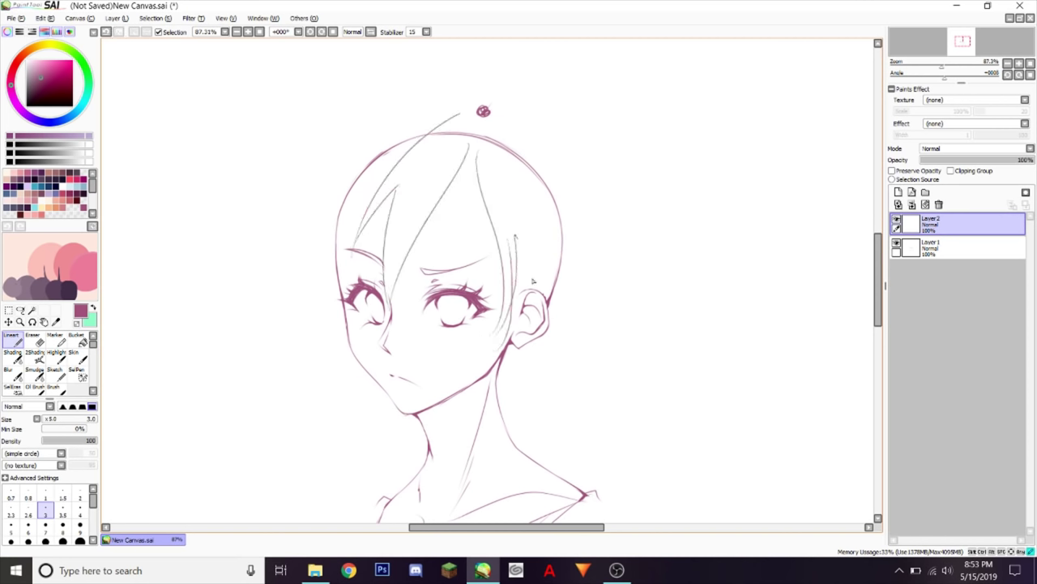
key("ctrl+z")
left_click_drag(484, 162, 509, 342)
left_click_drag(466, 158, 499, 262)
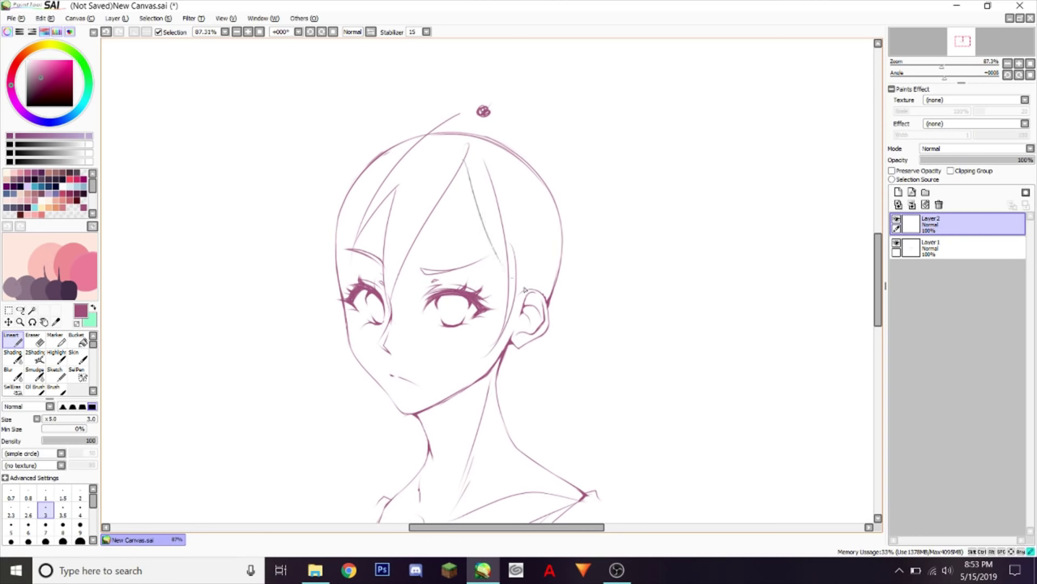
Step: Sketch flicked outer locks on the left of the head and the hair's curve behind the ear
mouse_move(386, 118)
left_mouse_down()
mouse_move(343, 165)
mouse_move(282, 300)
left_mouse_up()
left_click_drag(302, 233, 331, 316)
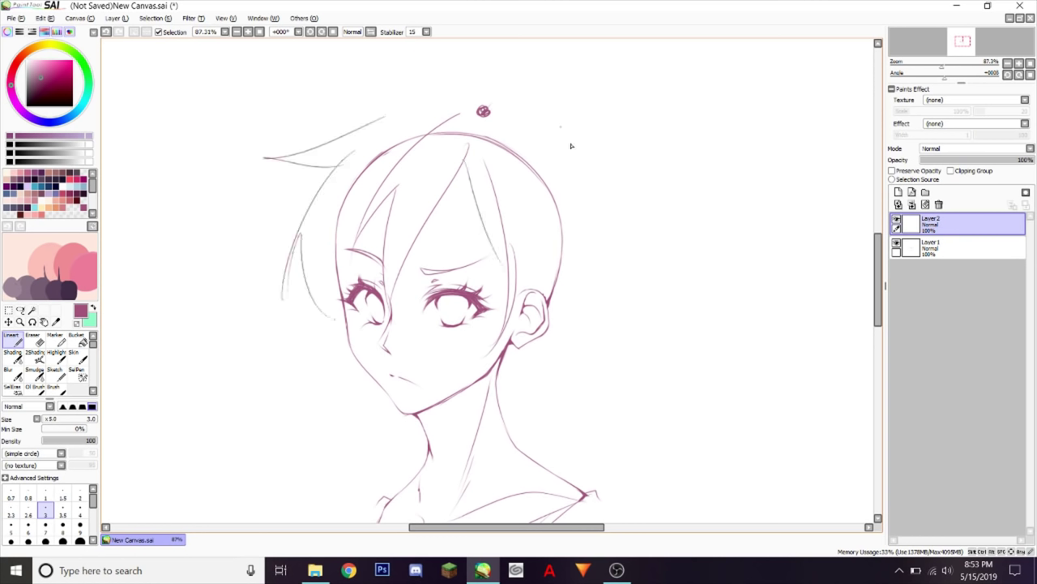
left_click_drag(556, 134, 577, 237)
left_click_drag(527, 355, 501, 375)
key("ctrl+z")
left_click_drag(525, 128, 512, 374)
mouse_move(567, 300)
left_mouse_down()
mouse_move(560, 215)
mouse_move(515, 124)
mouse_move(533, 248)
left_mouse_up()
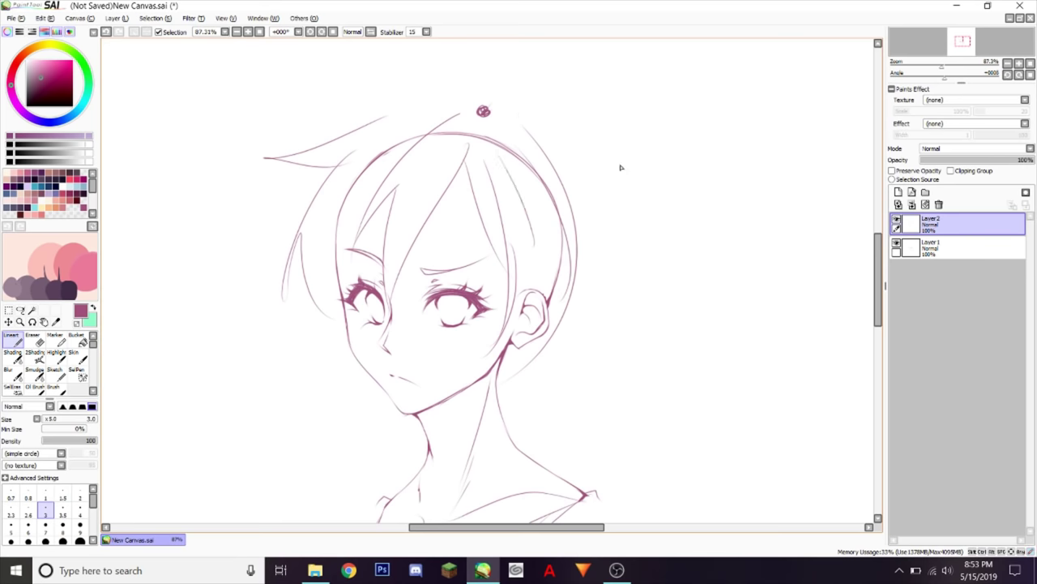
Step: Clear the hair sketch from its layer and try marking the hair's origin above the head
left_click_drag(492, 109, 445, 107)
left_click(926, 204)
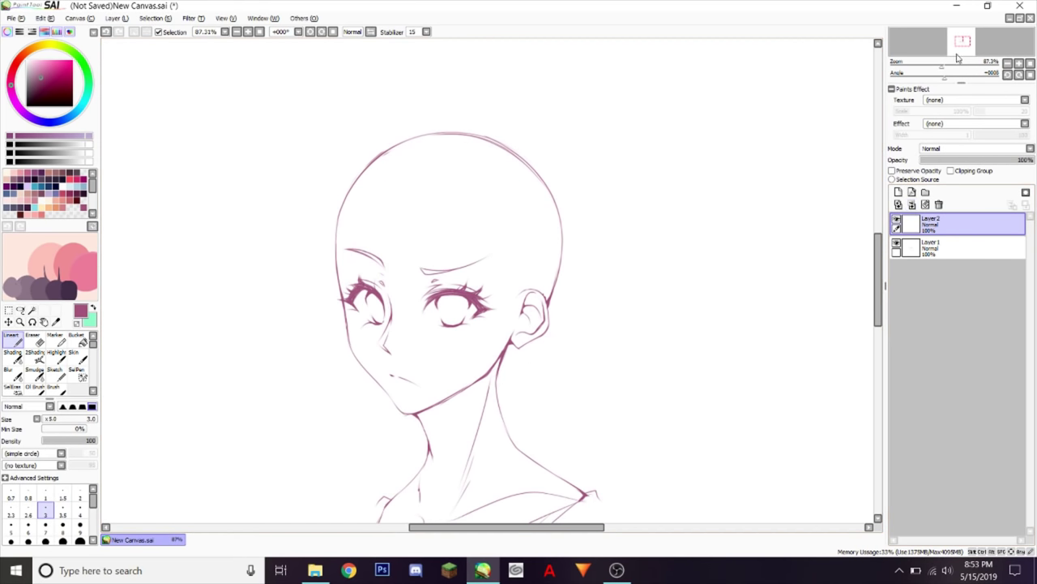
mouse_move(941, 64)
left_mouse_down()
mouse_move(921, 65)
mouse_move(962, 80)
mouse_move(931, 66)
mouse_move(948, 66)
left_mouse_up()
left_click(1030, 75)
scroll(660, 98, "down", 3)
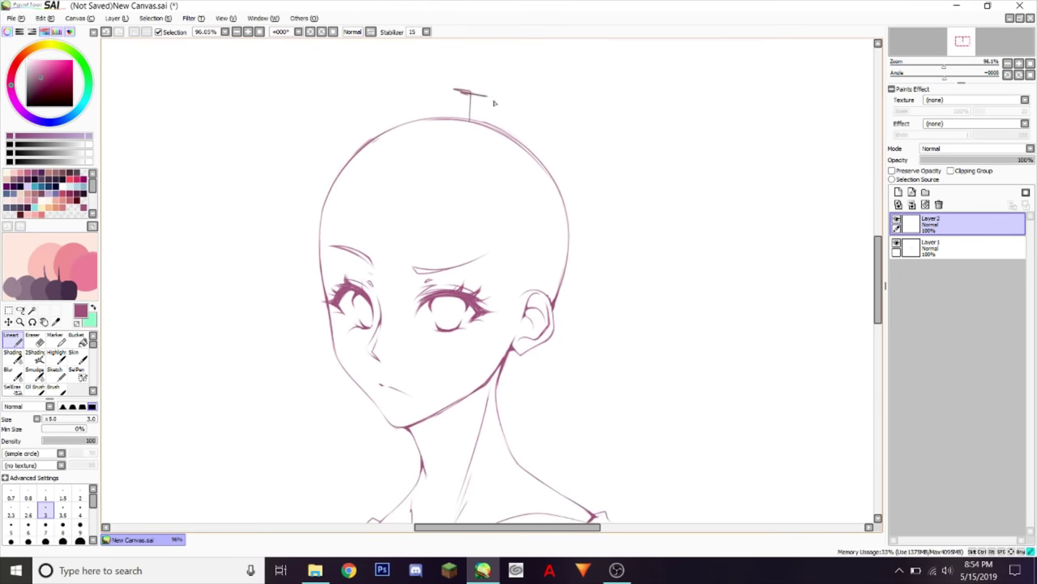
key("ctrl+z")
left_click_drag(476, 102, 495, 105)
key("ctrl+z")
Step: Sketch a close-fitting hairstyle with outer left locks, split fringe locks and a back curve hugging the skull
mouse_move(328, 173)
left_mouse_down()
mouse_move(262, 225)
mouse_move(347, 336)
left_mouse_up()
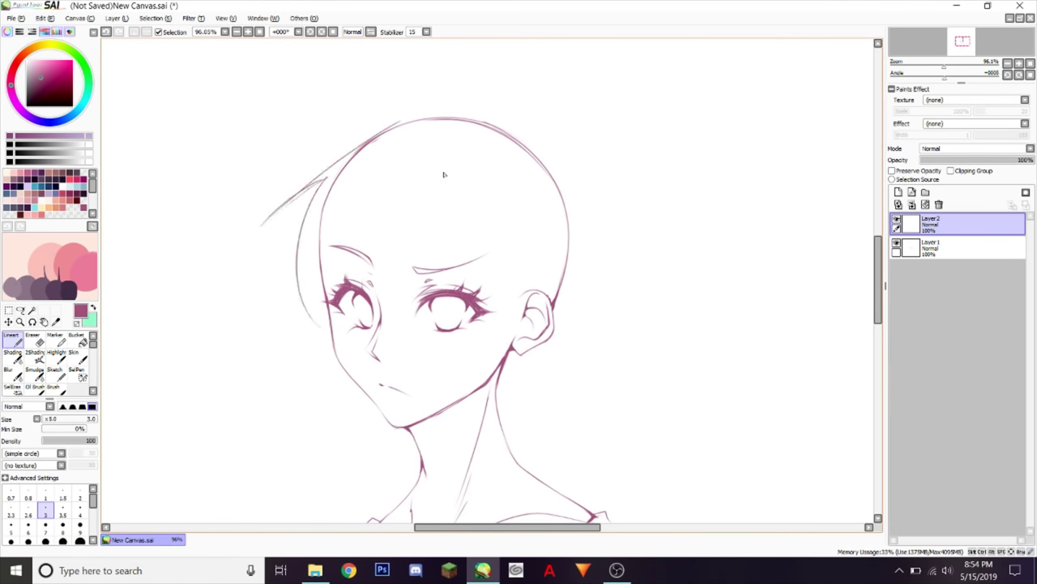
left_click_drag(417, 140, 372, 264)
left_click_drag(398, 206, 393, 324)
mouse_move(497, 169)
left_mouse_down()
mouse_move(443, 386)
mouse_move(505, 309)
mouse_move(477, 350)
left_mouse_up()
left_click_drag(560, 188, 511, 378)
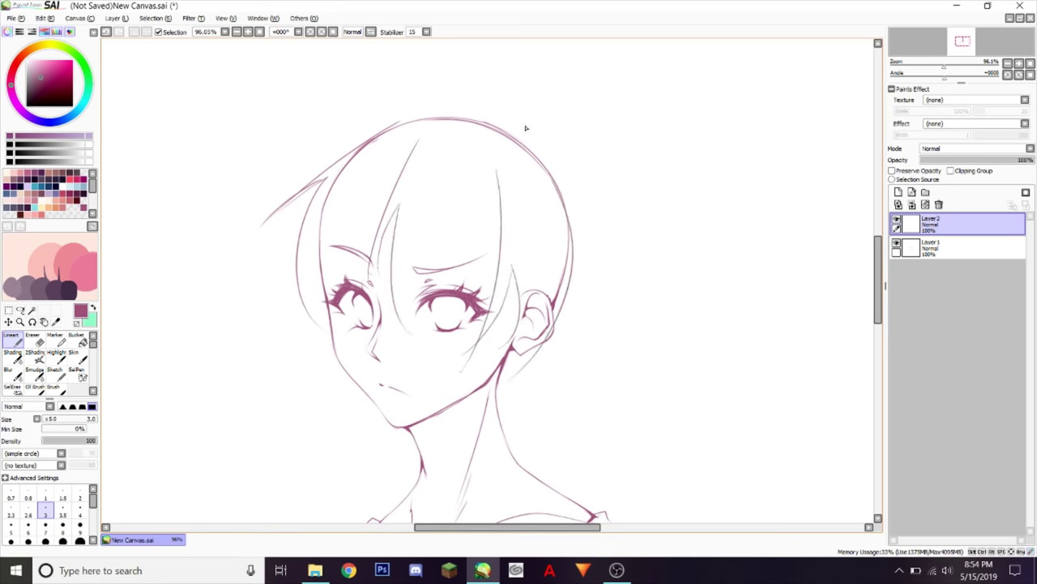
Step: Draw a curved tuft on top of the head and clear the hair sketch layer
left_click_drag(439, 120, 479, 79)
left_click_drag(479, 81, 451, 124)
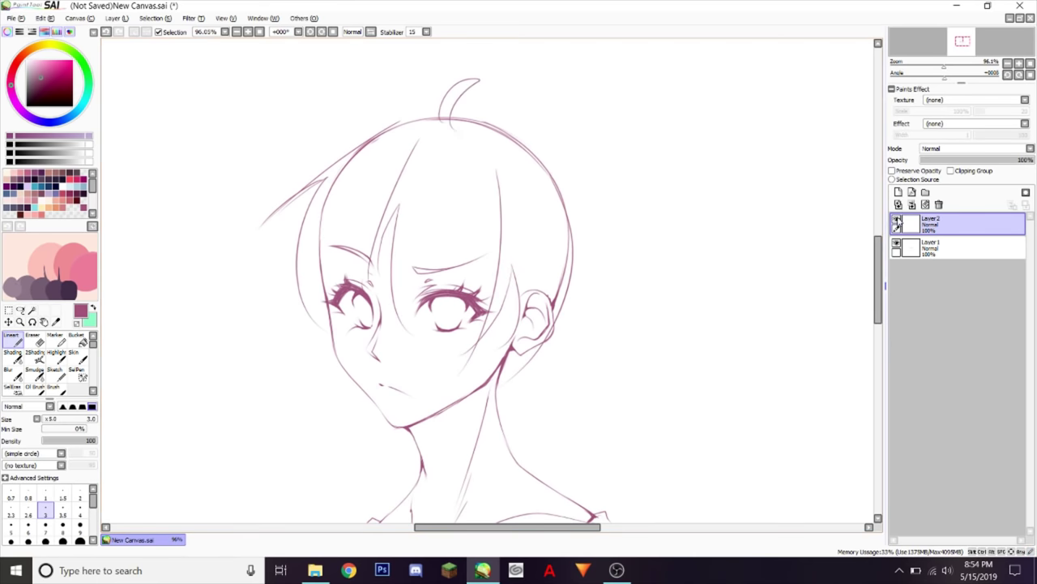
left_click(926, 205)
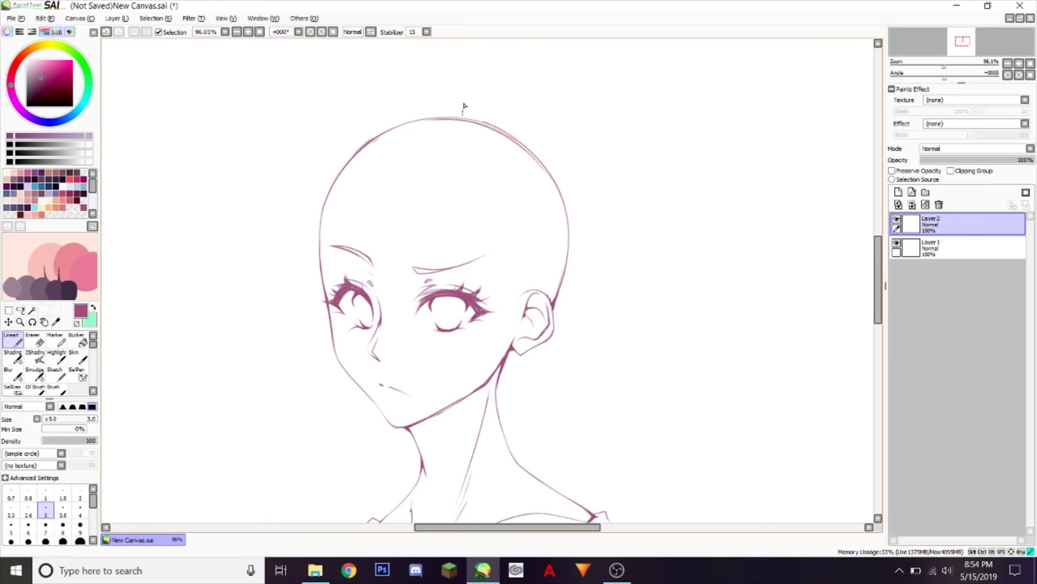
Step: Sketch a raised outer hair outline along the left side of the head and a curve around the back
left_click_drag(461, 90, 305, 93)
left_click_drag(375, 110, 259, 239)
left_click_drag(302, 190, 317, 302)
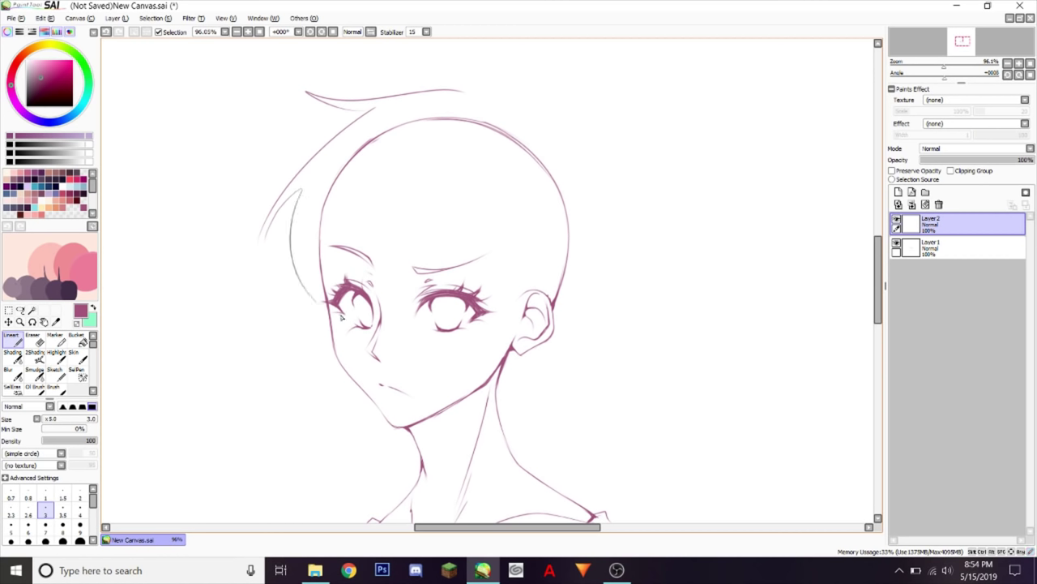
mouse_move(517, 111)
left_mouse_down()
mouse_move(579, 290)
mouse_move(560, 151)
mouse_move(577, 323)
left_mouse_up()
key("ctrl+z")
key("ctrl+z")
mouse_move(553, 127)
left_mouse_down()
mouse_move(504, 399)
mouse_move(545, 144)
left_mouse_up()
key("ctrl+z")
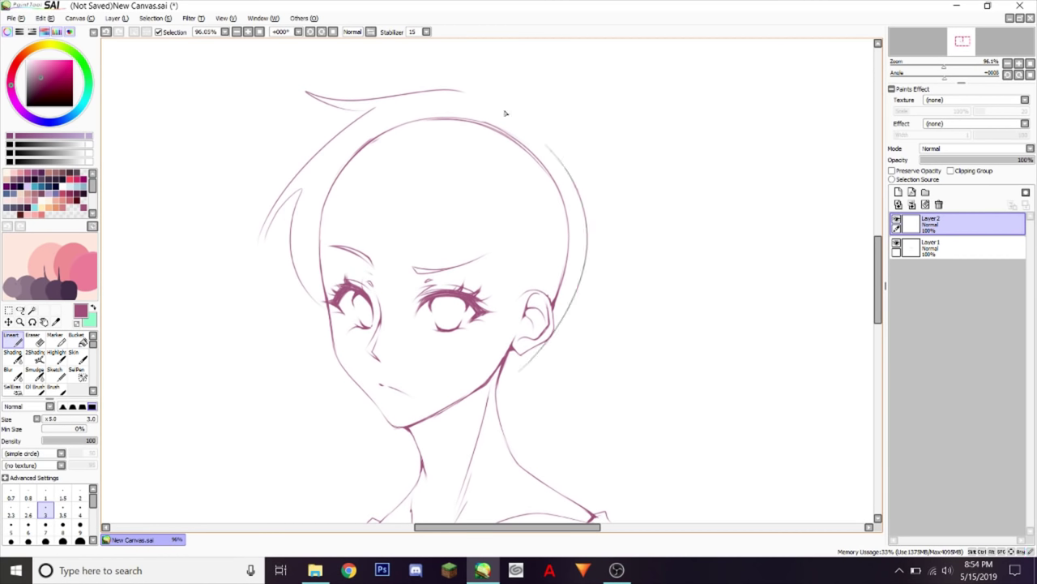
Step: Try a pointed fringe lock over the forehead and undo all the hair strokes
mouse_move(426, 120)
left_mouse_down()
mouse_move(380, 272)
mouse_move(378, 261)
left_mouse_up()
left_click_drag(393, 201, 412, 321)
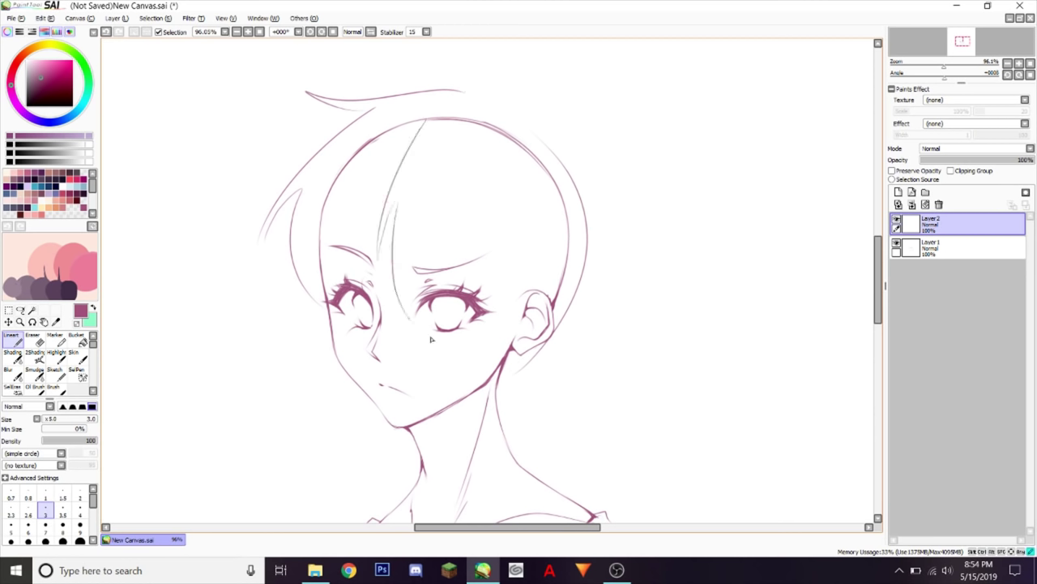
key("ctrl+z")
key("ctrl+z")
key("ctrl+z")
key("ctrl+z")
key("ctrl+z")
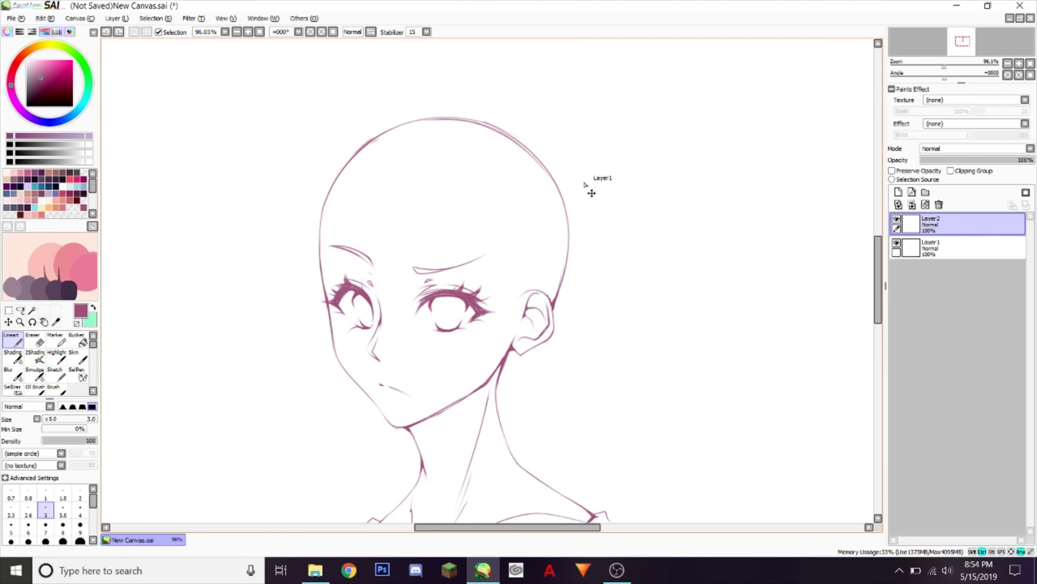
Step: Draw the hair's back curve slightly outside the skull, from beside the crown to the neck below the ear
left_click_drag(590, 162, 512, 395)
key("ctrl+z")
left_click_drag(570, 154, 504, 380)
key("ctrl+z")
left_click_drag(572, 156, 499, 383)
Step: Try a flicked outer hair outline set far from the left side of the skull and undo it
mouse_move(450, 89)
left_mouse_down()
mouse_move(233, 135)
mouse_move(290, 160)
left_mouse_up()
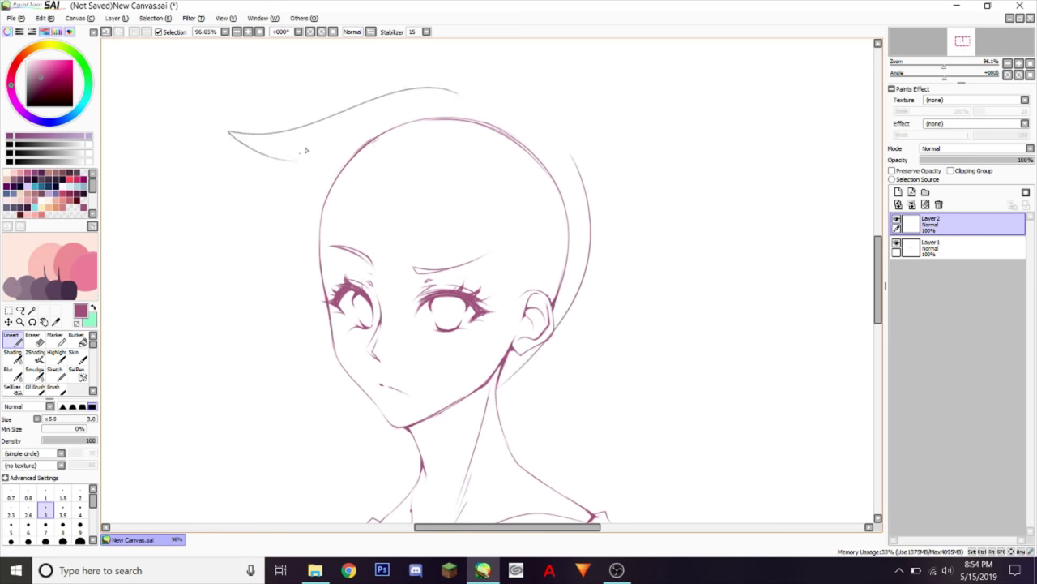
key("ctrl+z")
mouse_move(481, 75)
left_mouse_down()
mouse_move(271, 65)
mouse_move(335, 99)
mouse_move(246, 217)
mouse_move(307, 331)
left_mouse_up()
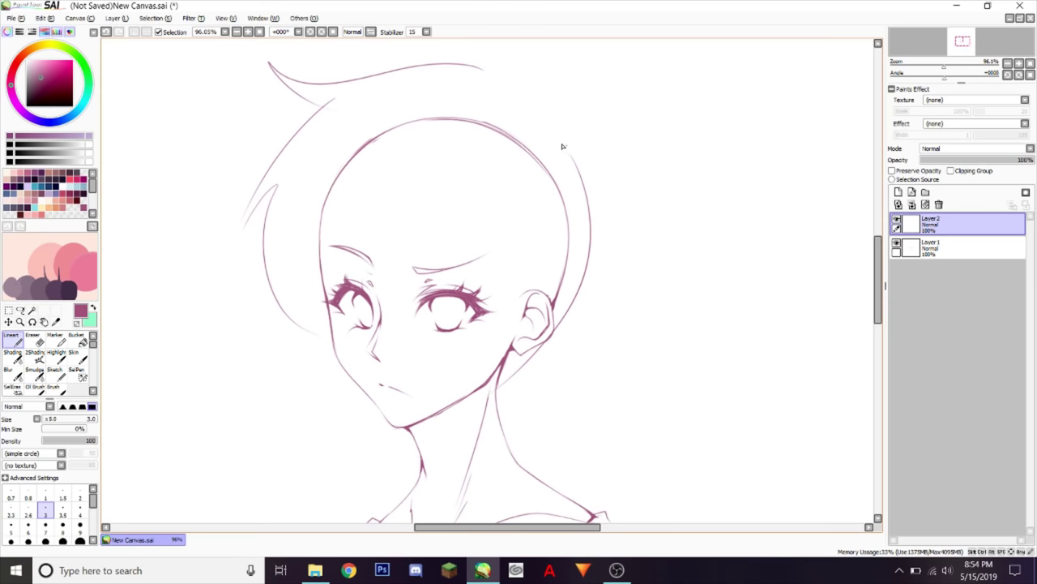
key("ctrl+z")
key("ctrl+z")
key("ctrl+z")
key("ctrl+z")
Step: Sketch flicked outer locks closer to the skull with a matching back curve, and clear the layer
mouse_move(467, 93)
left_mouse_down()
mouse_move(336, 144)
mouse_move(345, 136)
left_mouse_up()
left_click_drag(349, 132, 288, 229)
left_click_drag(288, 229, 332, 328)
mouse_move(558, 147)
left_mouse_down()
mouse_move(549, 339)
mouse_move(573, 300)
mouse_move(553, 326)
left_mouse_up()
key("ctrl+z")
key("ctrl+z")
left_click_drag(571, 165, 498, 384)
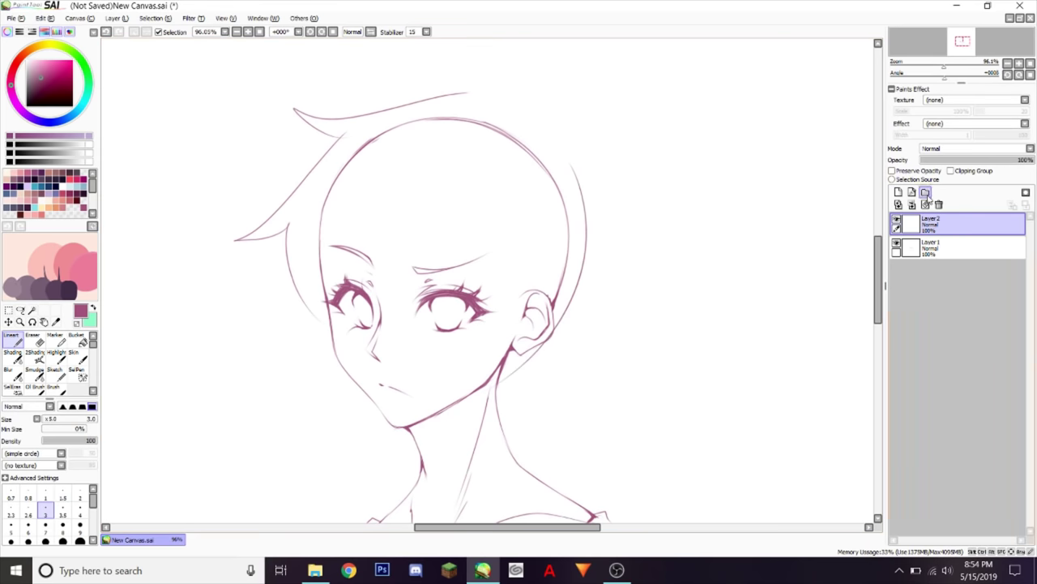
left_click(925, 205)
Step: Mark the hair's origin with a dot above the head and add a new layer for the hair strands
mouse_move(944, 66)
left_mouse_down()
mouse_move(921, 88)
mouse_move(902, 73)
mouse_move(1005, 81)
left_mouse_up()
left_click(1031, 80)
left_click(1030, 70)
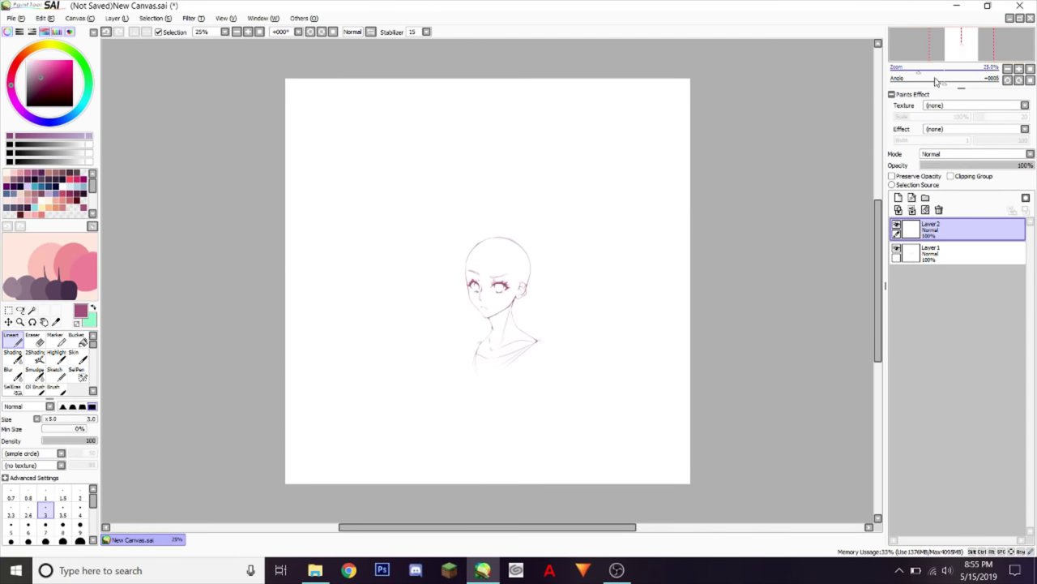
left_click_drag(932, 71, 944, 69)
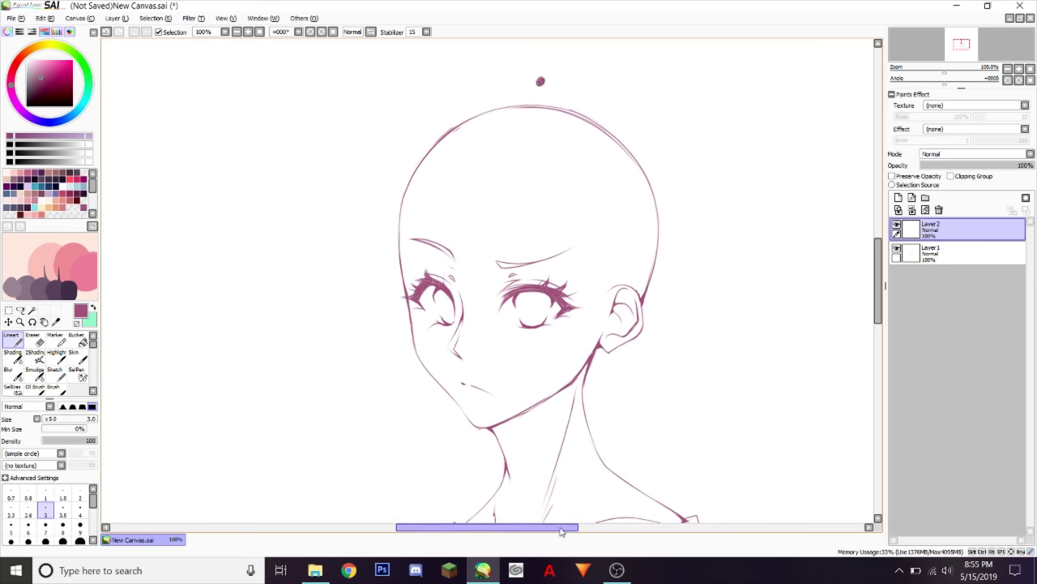
left_click_drag(567, 530, 588, 531)
left_click(898, 197)
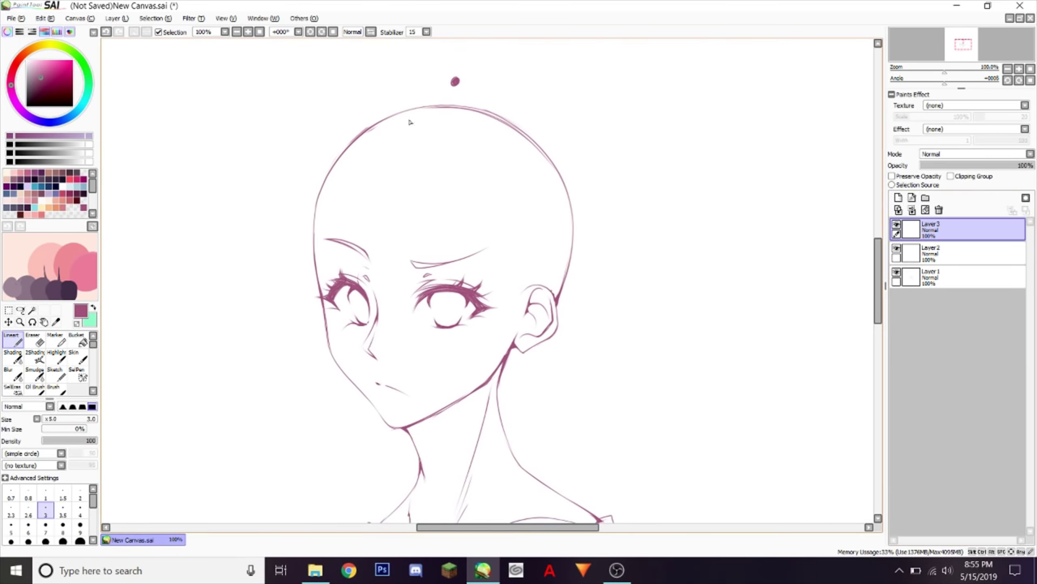
Step: Draw the left fringe lock curving from near the origin dot over the brow to the inner eye
left_click_drag(411, 114, 359, 232)
key("ctrl+z")
left_click_drag(428, 92, 359, 227)
left_click_drag(377, 168, 355, 229)
key("ctrl+z")
key("ctrl+z")
left_click_drag(431, 92, 357, 237)
left_click_drag(374, 197, 386, 309)
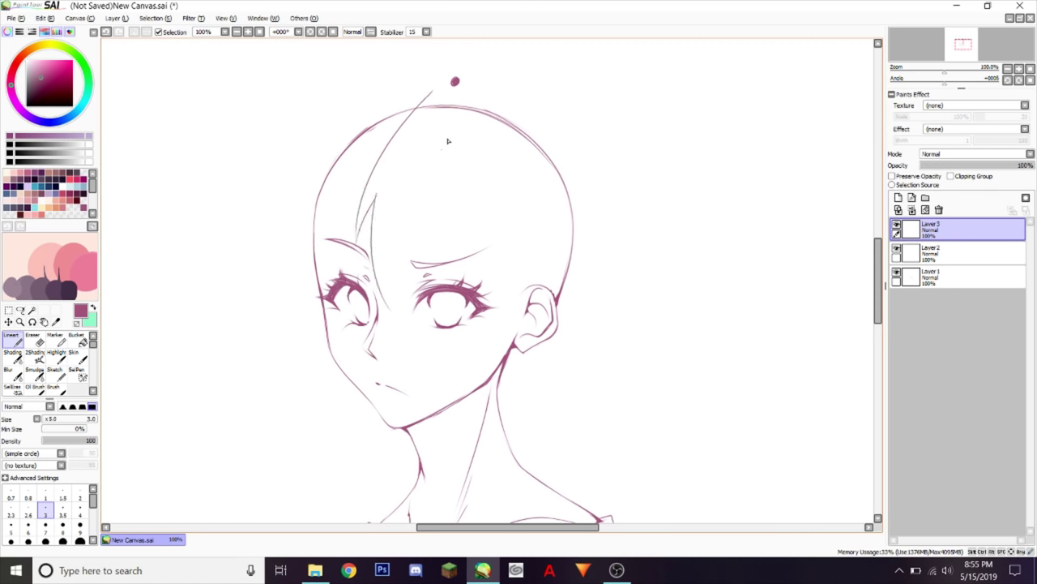
Step: Draw the middle parting strand and the right fringe lock from below the dot to beside the right eye
left_click_drag(453, 115, 399, 289)
key("ctrl+z")
left_click_drag(456, 117, 496, 316)
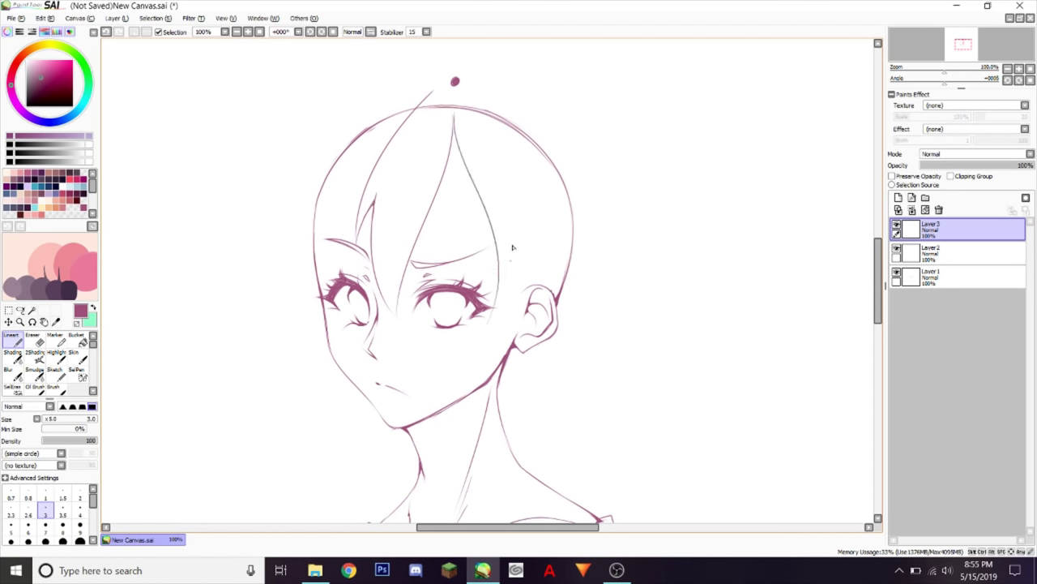
left_click_drag(513, 247, 490, 327)
key("ctrl+z")
key("ctrl+z")
left_click_drag(452, 115, 488, 326)
left_click_drag(517, 236, 487, 338)
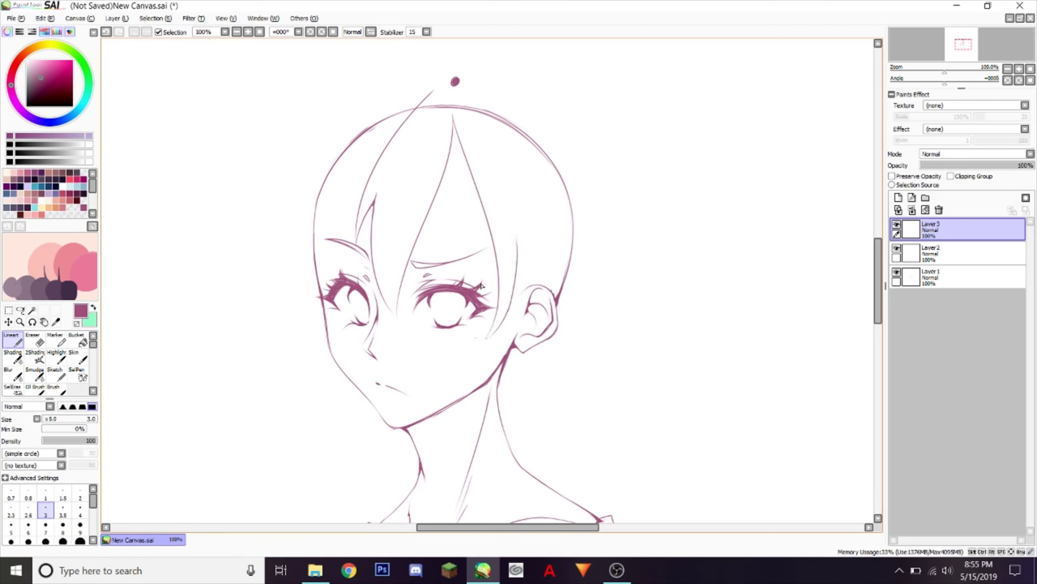
key("ctrl+z")
Step: Draw the outer hair locks from near the origin dot along the left side of the head
left_click_drag(397, 89, 270, 207)
left_click_drag(316, 155, 300, 306)
left_click_drag(401, 128, 305, 315)
left_click_drag(317, 154, 304, 169)
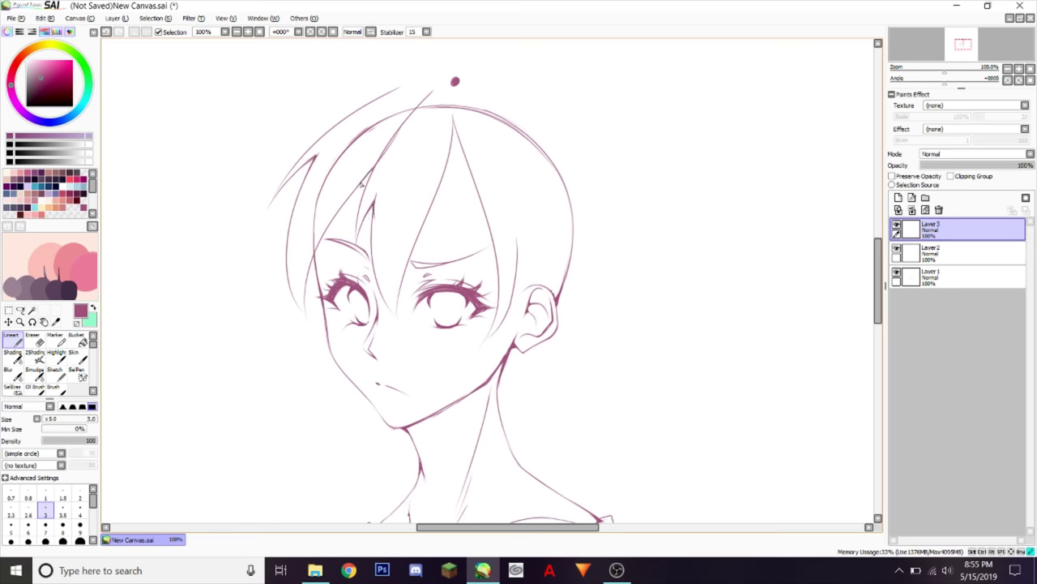
Step: Reshape the fringe at the central parting, erasing part of the right strand and drawing split strands below the parting's peak
left_click_drag(362, 185, 373, 168)
left_click_drag(450, 158, 486, 247)
key("e")
left_click_drag(454, 120, 478, 193)
key("n")
key("ctrl+z")
left_click_drag(450, 157, 442, 184)
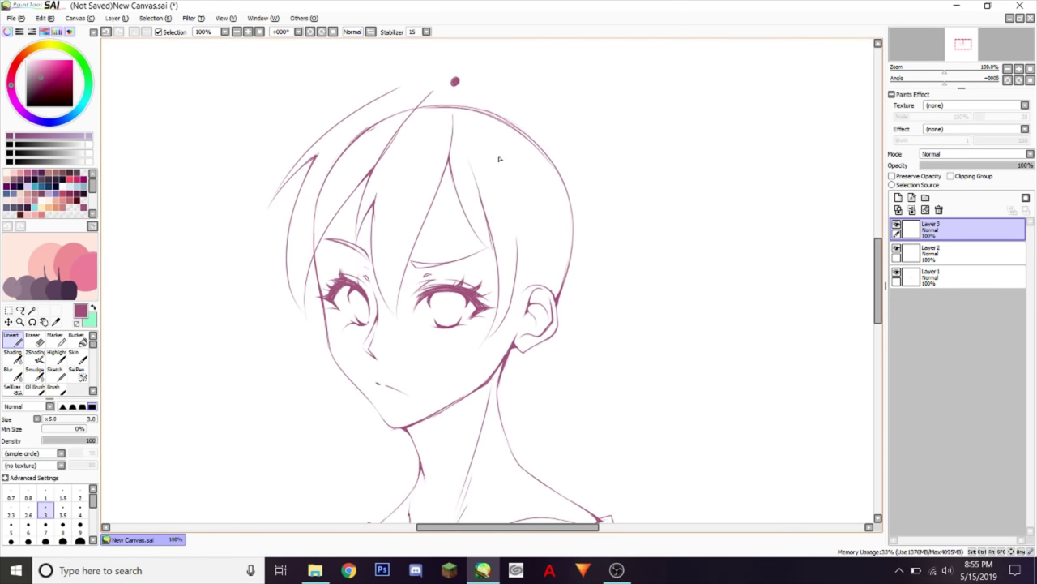
Step: Draw a side strand beside the right eye and an outward-flicking lock with a curved strand below it on the face's far side
left_click_drag(490, 147, 512, 301)
left_click_drag(315, 158, 236, 268)
left_click_drag(237, 268, 268, 258)
mouse_move(267, 258)
left_mouse_down()
mouse_move(283, 324)
mouse_move(326, 351)
left_mouse_up()
key("e")
key("n")
key("h")
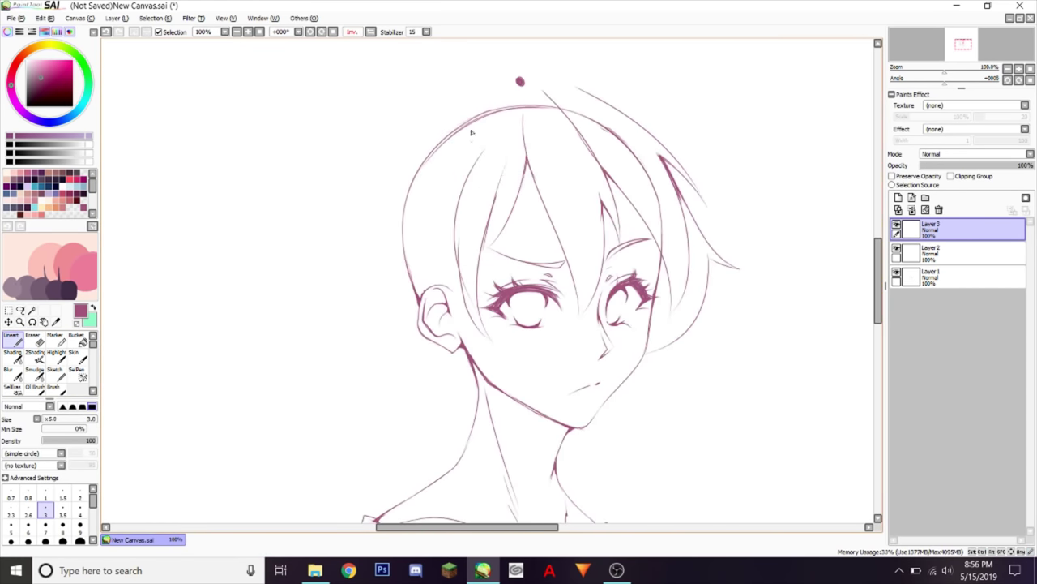
Step: In mirrored view, draw the long side lock in front of the ear and the back-of-head hair outline down to the nape
left_click_drag(489, 106, 464, 361)
key("ctrl+z")
left_click_drag(497, 105, 462, 349)
left_click_drag(383, 267, 474, 397)
left_click_drag(464, 101, 379, 284)
left_click(369, 32)
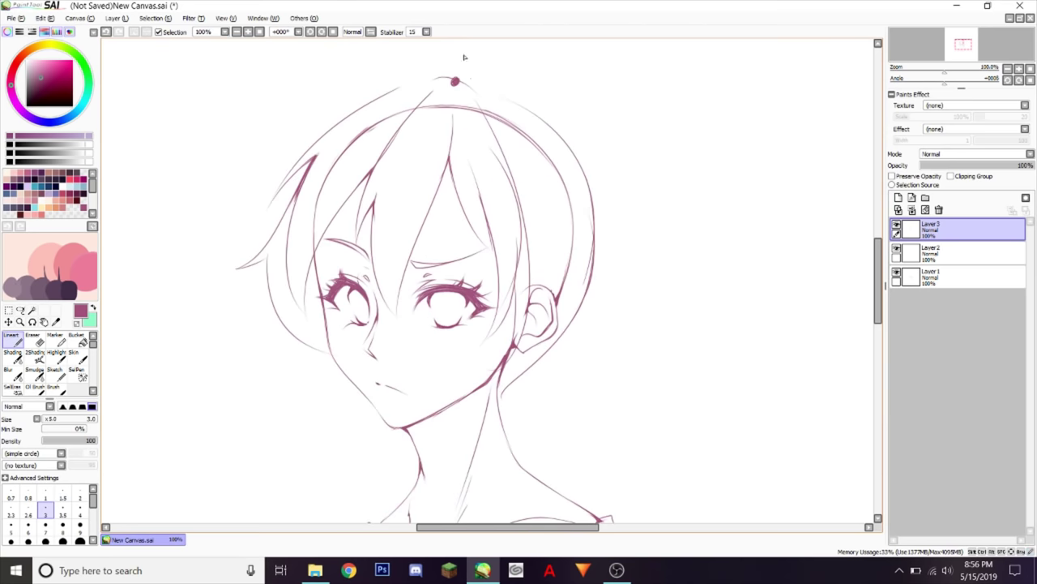
Step: Draw a small flicked tuft at the crown, and lower Layer 1's opacity to 28%, keeping Layer 3 for drawing
left_click_drag(436, 78, 379, 75)
key("e")
left_click(957, 276)
left_click(952, 165)
left_click(957, 230)
Step: Redraw the long fringe strand running from the crown past the near eye in mirrored view
key("h")
key("n")
mouse_move(480, 104)
left_mouse_down()
mouse_move(529, 276)
mouse_move(478, 350)
left_mouse_up()
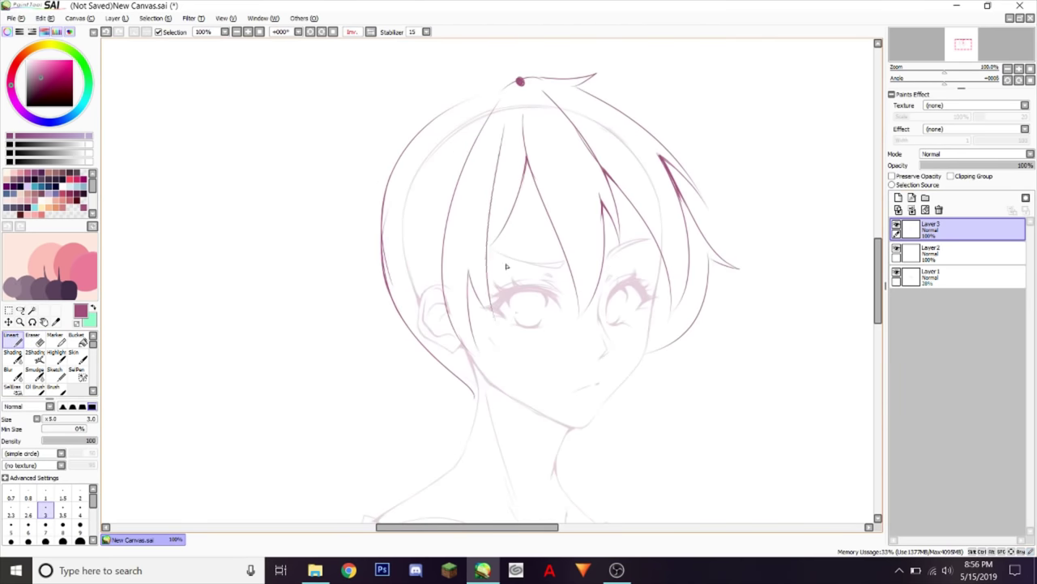
key("ctrl+z")
left_click_drag(509, 118, 488, 312)
key("ctrl+z")
left_click_drag(525, 160, 480, 350)
Step: Draw the split lock tip beside the cheek and add side strands sweeping back above the ear
key("e")
left_click(13, 341)
left_click_drag(475, 292, 489, 363)
left_click_drag(490, 105, 412, 245)
left_click_drag(397, 249, 452, 202)
key("h")
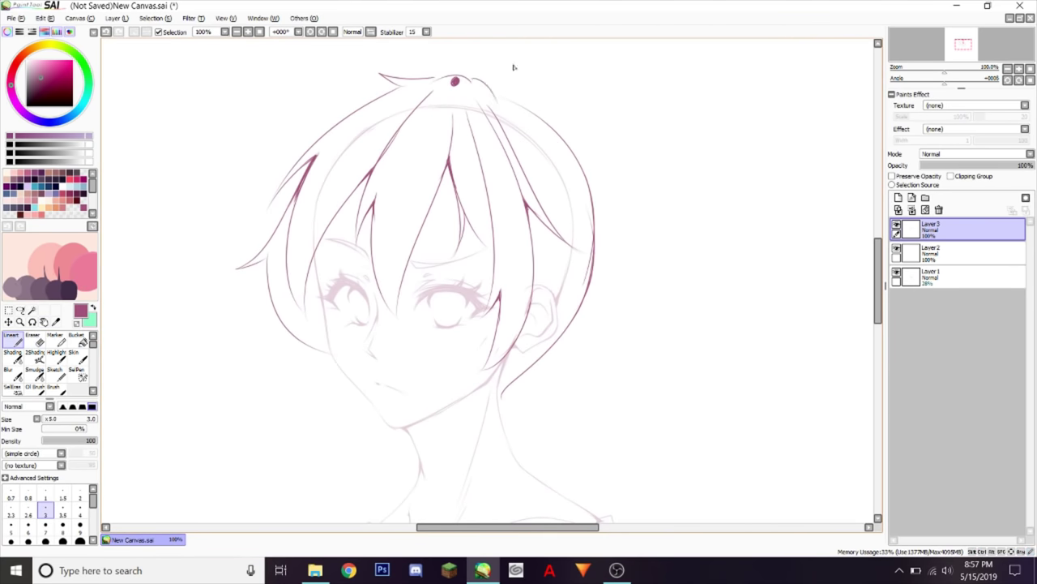
Step: Erase the skull, brow and ear sketch lines on Layer 1 where the hair covers them, using a brush size of about 35
key("h")
left_click(932, 253)
left_click(931, 277)
left_click(37, 344)
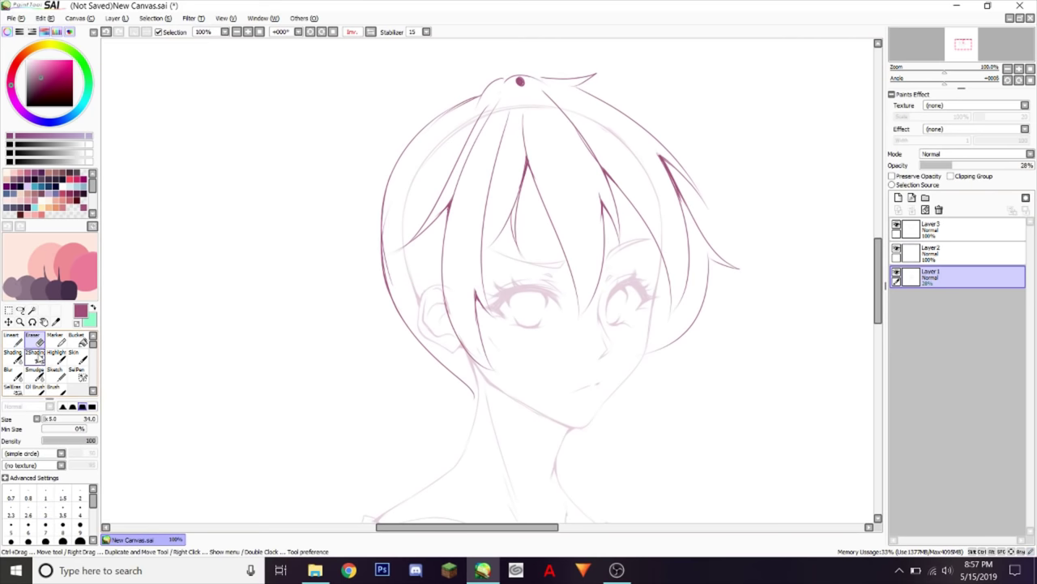
left_click(456, 278, "ctrl+alt")
left_click_drag(453, 281, 480, 350)
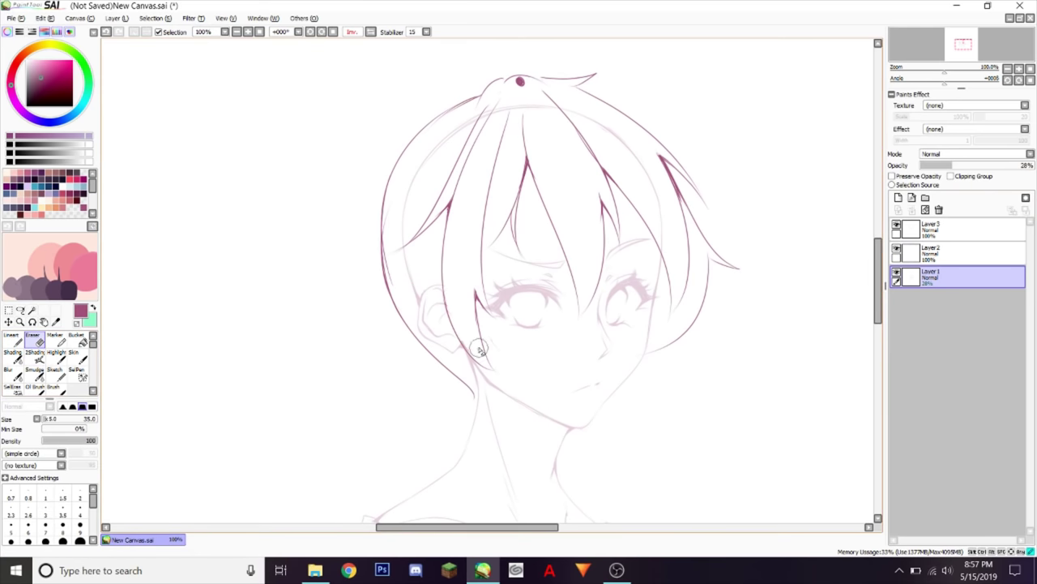
mouse_move(410, 301)
left_mouse_down()
mouse_move(418, 182)
mouse_move(463, 127)
mouse_move(511, 112)
mouse_move(648, 172)
mouse_move(666, 246)
left_mouse_up()
Step: Draw a pointed lock of hair sweeping back across the top of the ear
left_click(13, 340)
key("ctrl+z")
left_click_drag(445, 222, 405, 298)
left_click(945, 226)
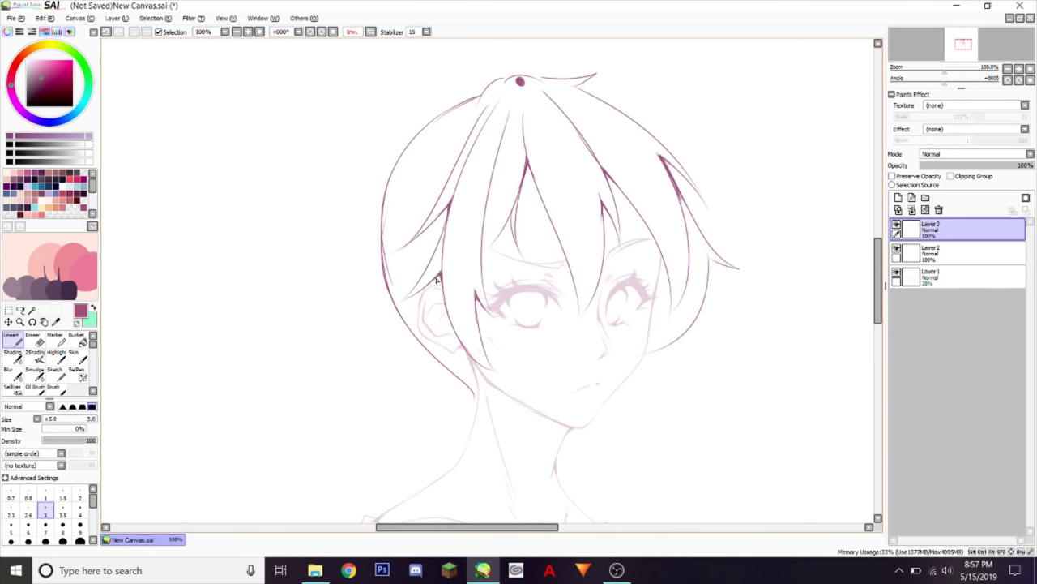
Step: Restore Layer 1's opacity to 100%, then select Layer 3 and return the canvas to its normal orientation
left_click(950, 276)
left_click_drag(965, 167, 1034, 167)
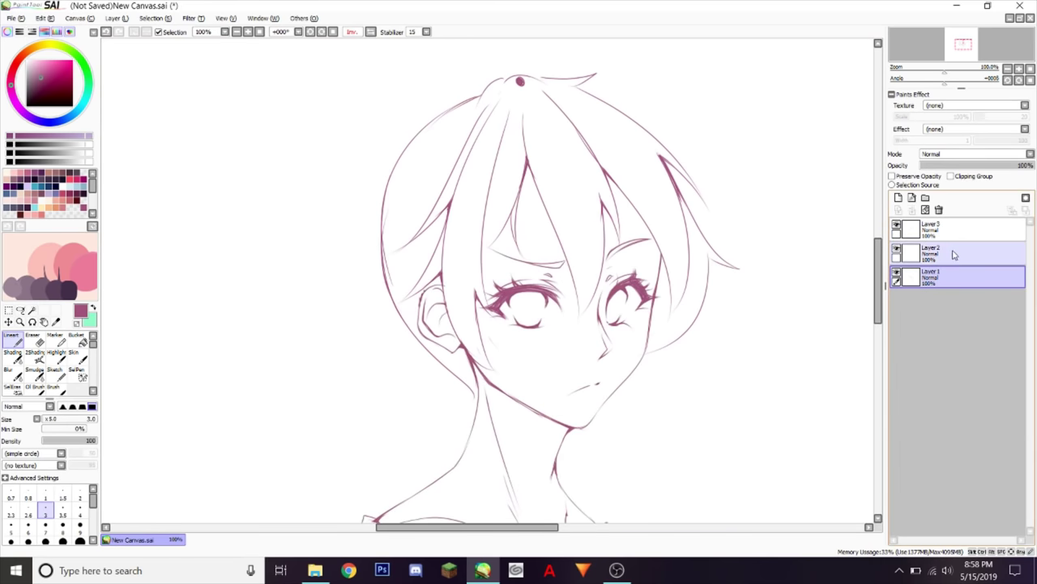
left_click(953, 231)
left_click(370, 32)
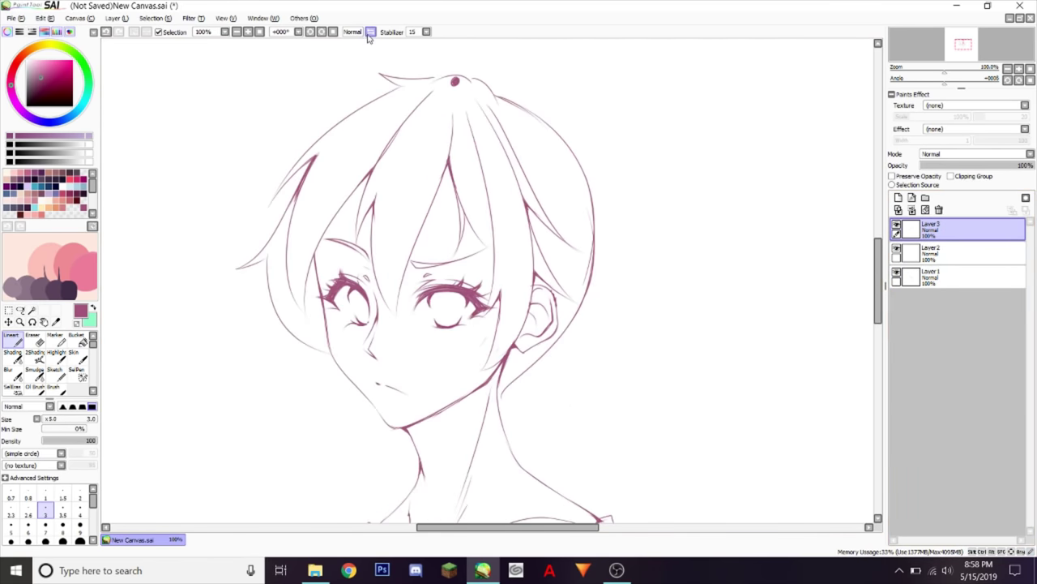
left_click_drag(518, 378, 574, 313)
key("ctrl+z")
left_click_drag(563, 138, 594, 250)
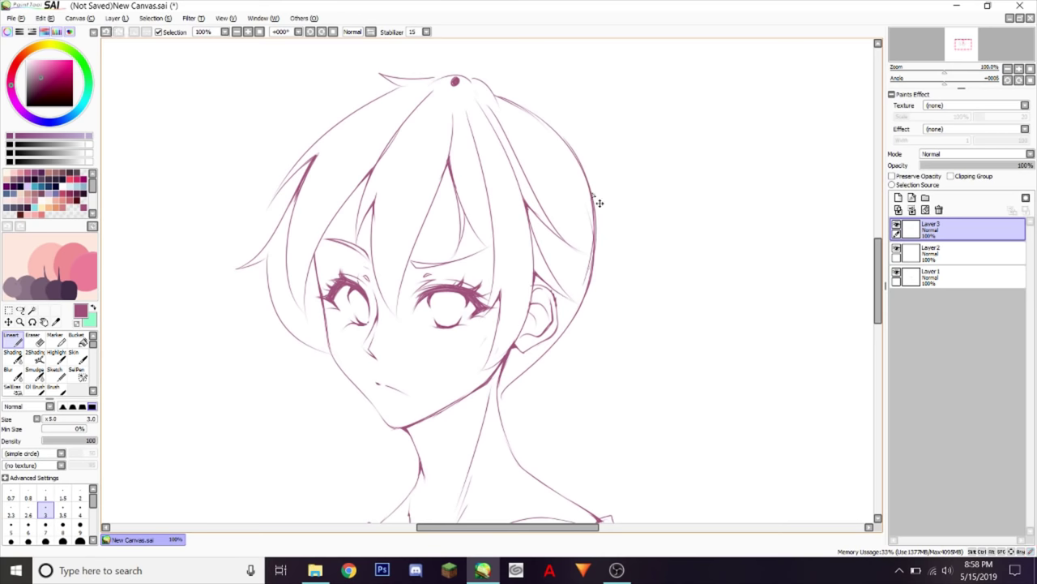
key("ctrl+z")
left_click_drag(585, 175, 558, 329)
key("ctrl+z")
mouse_move(578, 161)
left_mouse_down()
mouse_move(586, 297)
mouse_move(595, 210)
left_mouse_up()
key("ctrl+z")
Step: Clean up and redraw the back-of-head outline in mirrored view, thickening its upper end near the crown
key("e")
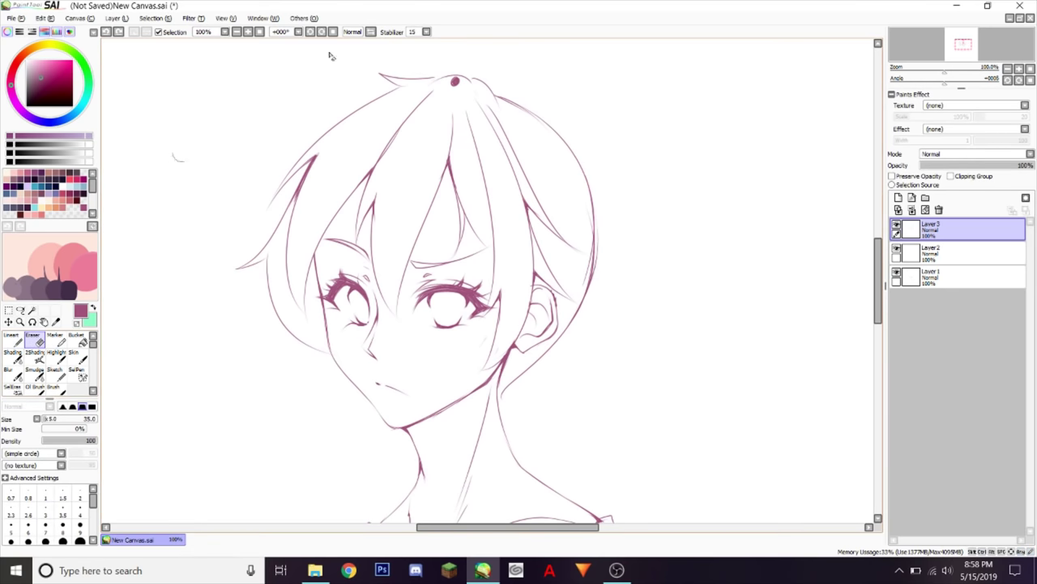
left_click(370, 33)
mouse_move(394, 287)
left_mouse_down()
mouse_move(391, 201)
mouse_move(383, 277)
left_mouse_up()
left_click(13, 340)
mouse_move(401, 311)
left_mouse_down()
mouse_move(383, 209)
mouse_move(376, 292)
left_mouse_up()
key("ctrl+z")
key("ctrl+z")
left_click_drag(385, 198, 382, 268)
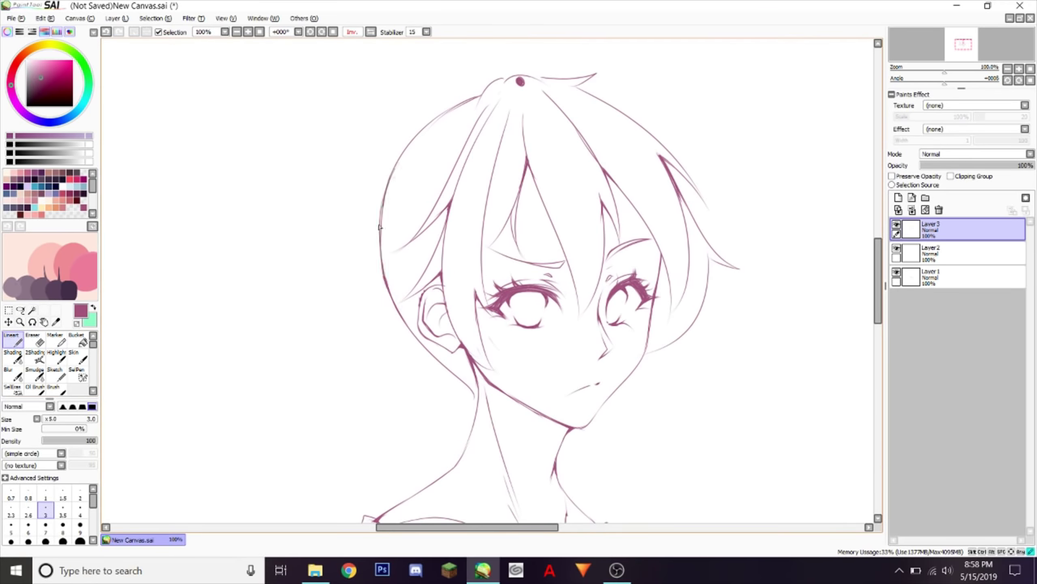
left_click_drag(482, 96, 465, 104)
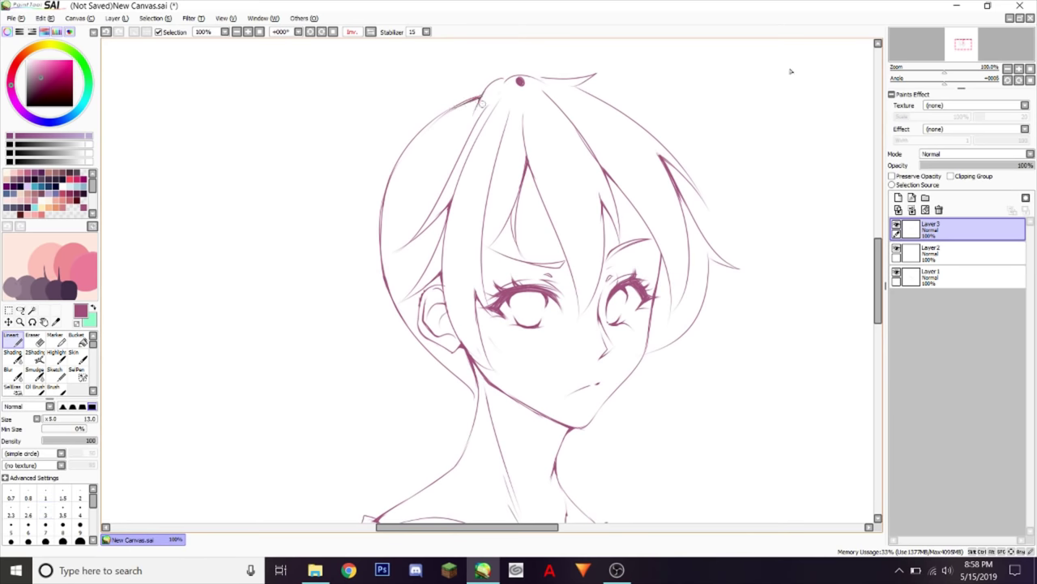
Step: Select the back-of-head hair outline and stretch it slightly outward with Free Deform to add volume
key("l")
mouse_move(477, 416)
left_mouse_down()
mouse_move(314, 269)
mouse_move(389, 302)
mouse_move(476, 382)
left_mouse_up()
key("ctrl+t")
left_click_drag(379, 247, 367, 251)
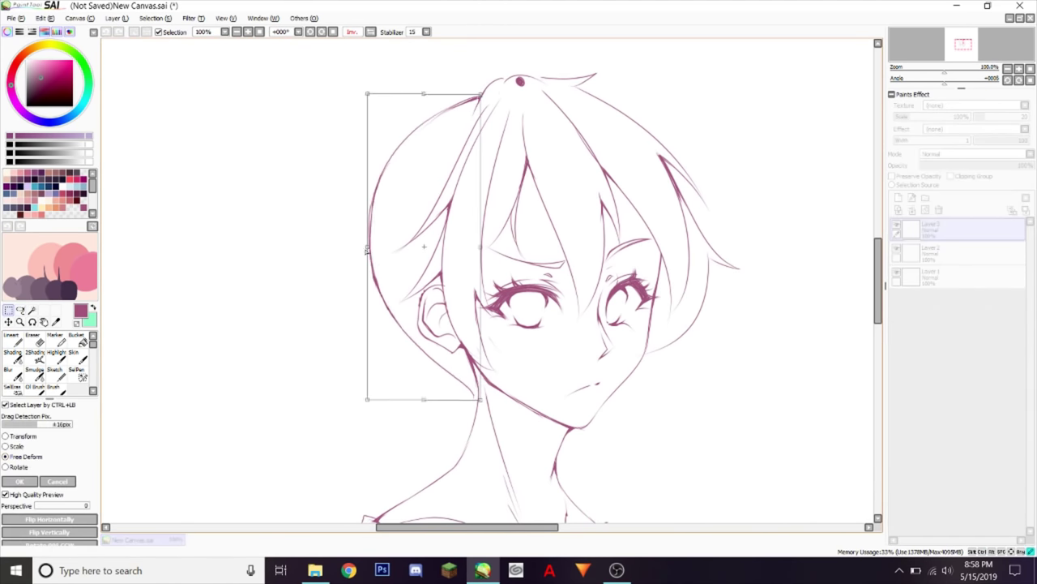
key("Return")
key("h")
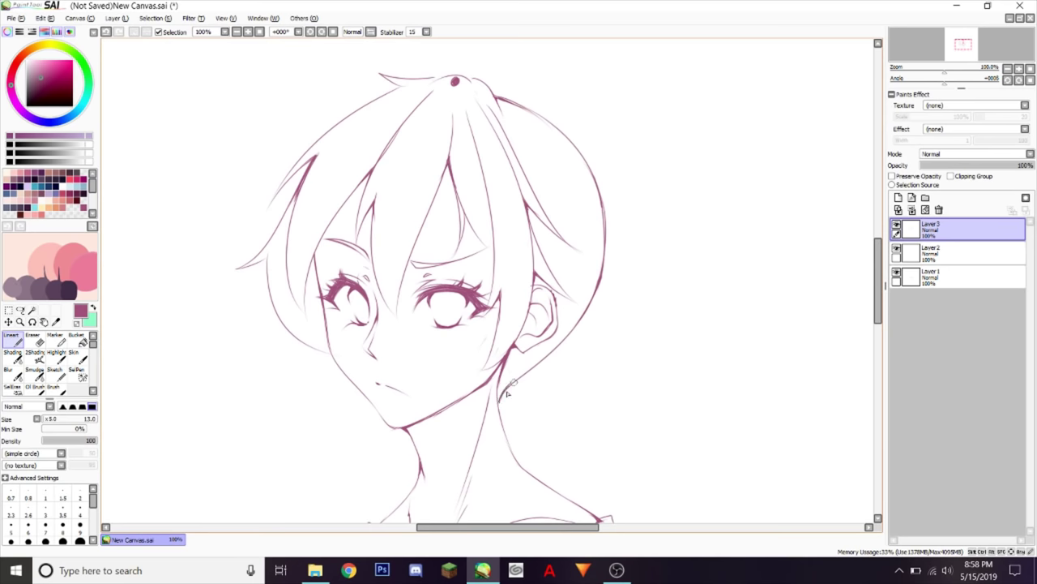
Step: Thicken the outline beneath the crown tuft and delete Layer 2 with the origin dot
left_click_drag(400, 85, 364, 110)
key("e")
left_click(957, 253)
left_click(939, 210)
left_click(949, 232)
mouse_move(944, 72)
left_mouse_down()
mouse_move(931, 72)
mouse_move(940, 73)
left_mouse_up()
Step: Select the back-of-head hair again and narrow it slightly with Free Deform
left_click(21, 311)
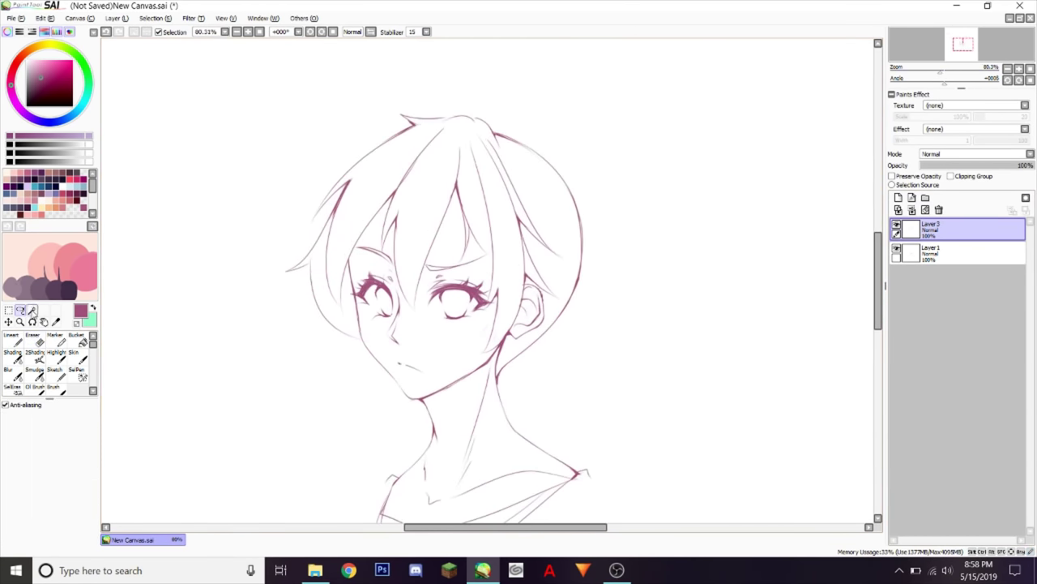
mouse_move(497, 373)
left_mouse_down()
mouse_move(507, 157)
mouse_move(535, 337)
left_mouse_up()
key("ctrl+t")
left_click_drag(584, 258, 581, 258)
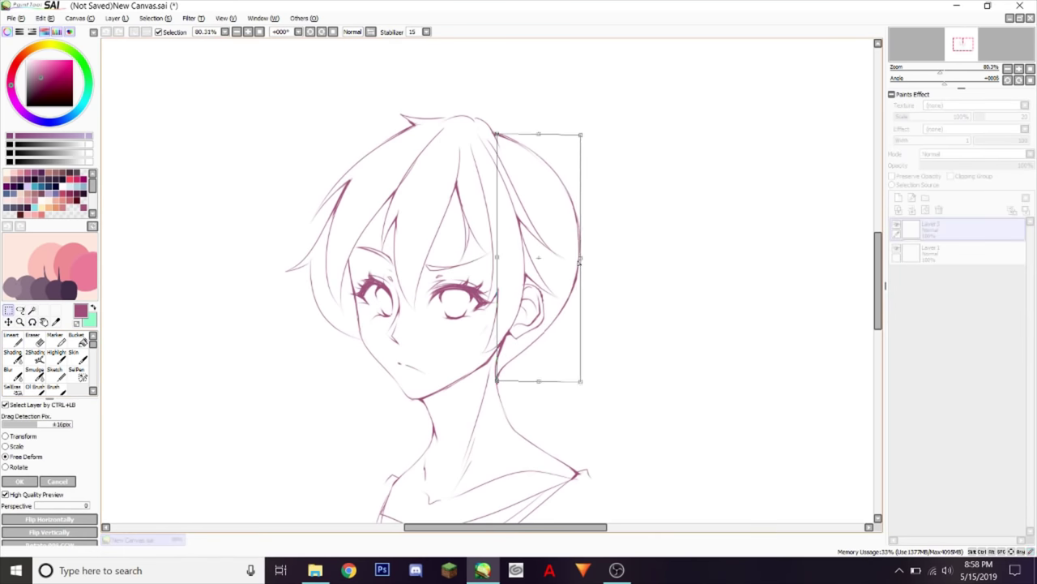
key("Return")
key("ctrl+d")
key("n")
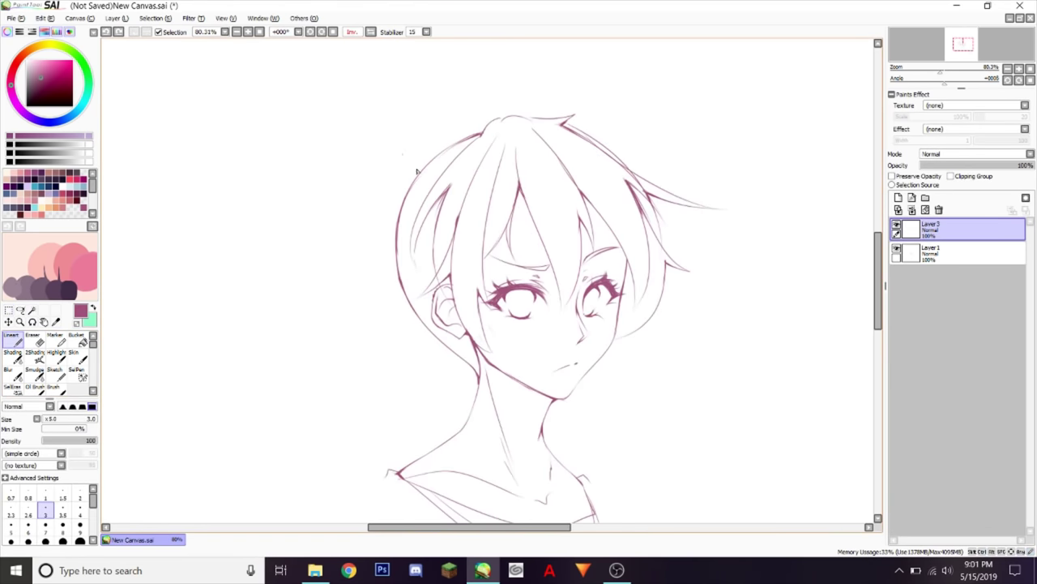
left_click_drag(418, 170, 440, 149)
key("ctrl+z")
left_click_drag(384, 178, 426, 139)
key("ctrl+z")
left_click_drag(406, 188, 342, 254)
key("ctrl+z")
mouse_move(270, 151)
left_mouse_down()
mouse_move(305, 203)
mouse_move(57, 419)
left_mouse_up()
key("ctrl+z")
mouse_move(754, 96)
left_mouse_down()
mouse_move(442, 116)
mouse_move(487, 89)
left_mouse_up()
key("ctrl+z")
mouse_move(715, 112)
left_mouse_down()
mouse_move(297, 140)
mouse_move(382, 109)
mouse_move(293, 163)
left_mouse_up()
key("ctrl+z")
key("ctrl+z")
left_click_drag(362, 295, 289, 442)
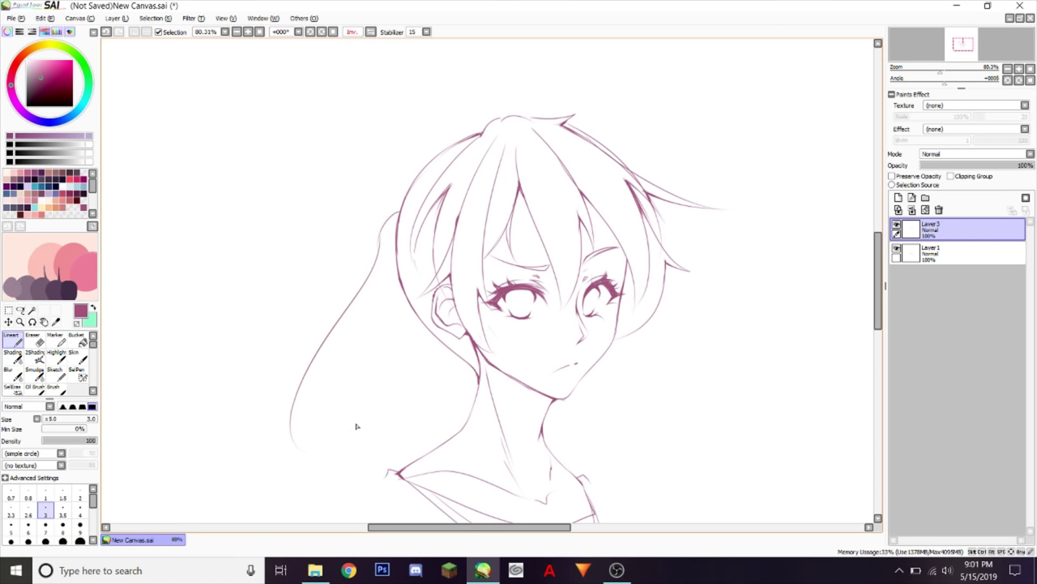
key("ctrl+z")
key("ctrl+z")
left_click_drag(399, 209, 337, 309)
key("ctrl+z")
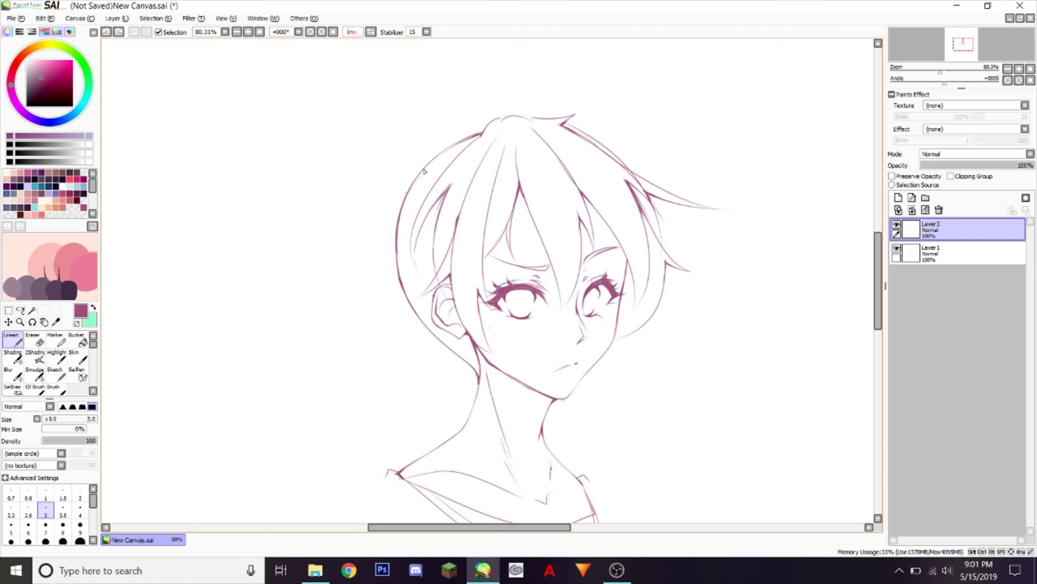
Step: Draw a ponytail from the back of the head, with long curved strands falling to the shoulder and an outer flicked strand
mouse_move(370, 239)
left_mouse_down()
mouse_move(302, 402)
mouse_move(297, 393)
left_mouse_up()
key("ctrl+z")
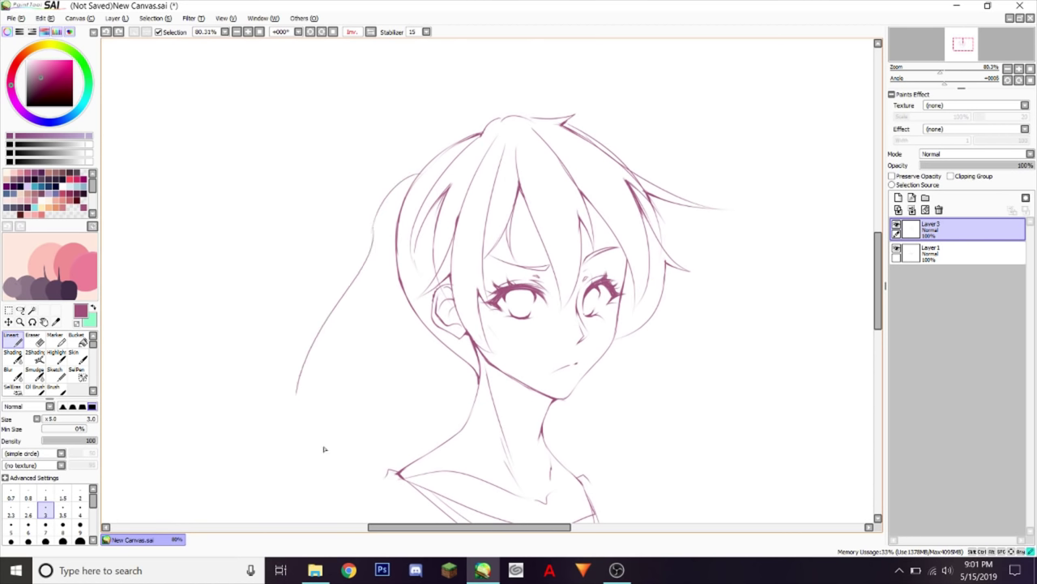
key("ctrl+z")
left_click_drag(371, 235, 351, 472)
left_click_drag(404, 295, 408, 462)
left_click_drag(402, 367, 413, 486)
mouse_move(371, 235)
left_mouse_down()
mouse_move(294, 427)
mouse_move(322, 357)
left_mouse_up()
key("ctrl+z")
left_click_drag(363, 362, 377, 482)
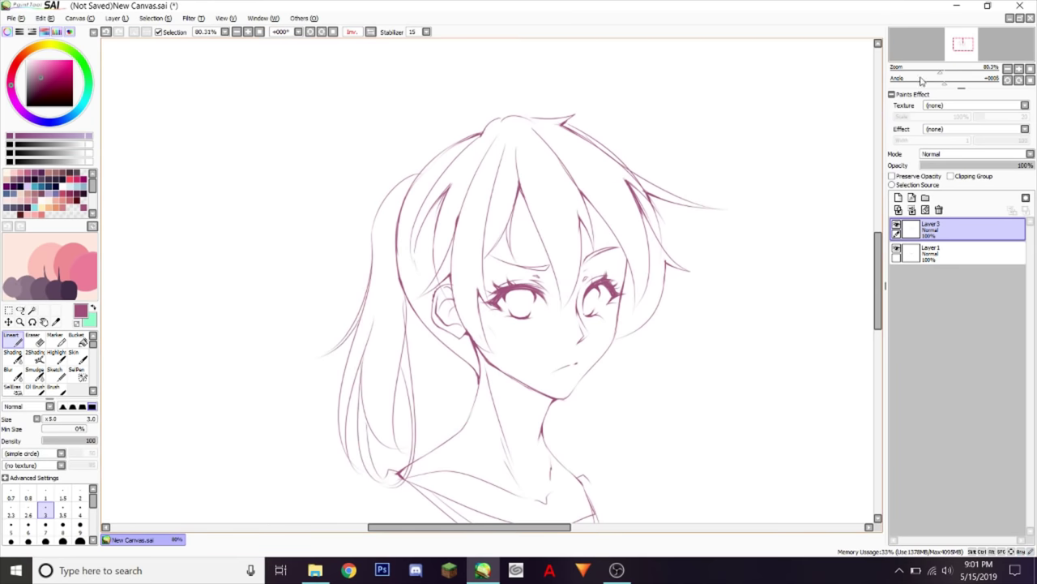
Step: Thicken the ponytail's lines near its base and where the falling strands meet
left_click_drag(940, 72, 945, 72)
left_click_drag(285, 191, 278, 252)
mouse_move(340, 139)
left_mouse_down()
mouse_move(311, 175)
mouse_move(317, 156)
left_mouse_up()
key("ctrl+z")
key("ctrl+z")
mouse_move(265, 331)
left_mouse_down()
mouse_move(246, 356)
mouse_move(249, 375)
left_mouse_up()
left_click_drag(264, 385, 249, 436)
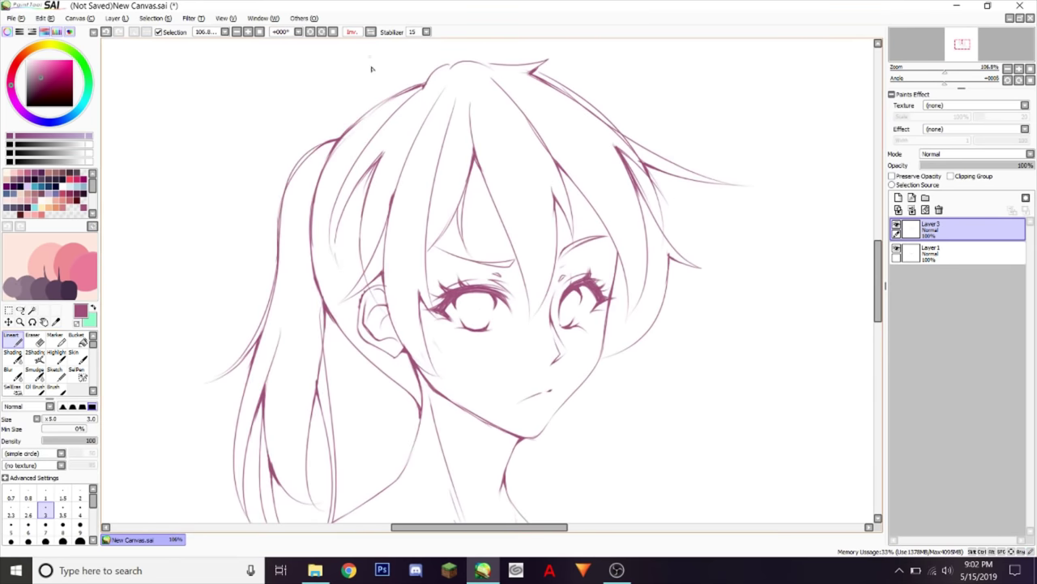
Step: Erase the overlapping lines where the ponytail's tips meet the shoulder
key("e")
scroll(289, 486, "down", 2)
mouse_move(267, 419)
left_mouse_down()
mouse_move(269, 446)
mouse_move(312, 476)
left_mouse_up()
Step: Draw an inner strand curving down inside the ponytail from its base
key("n")
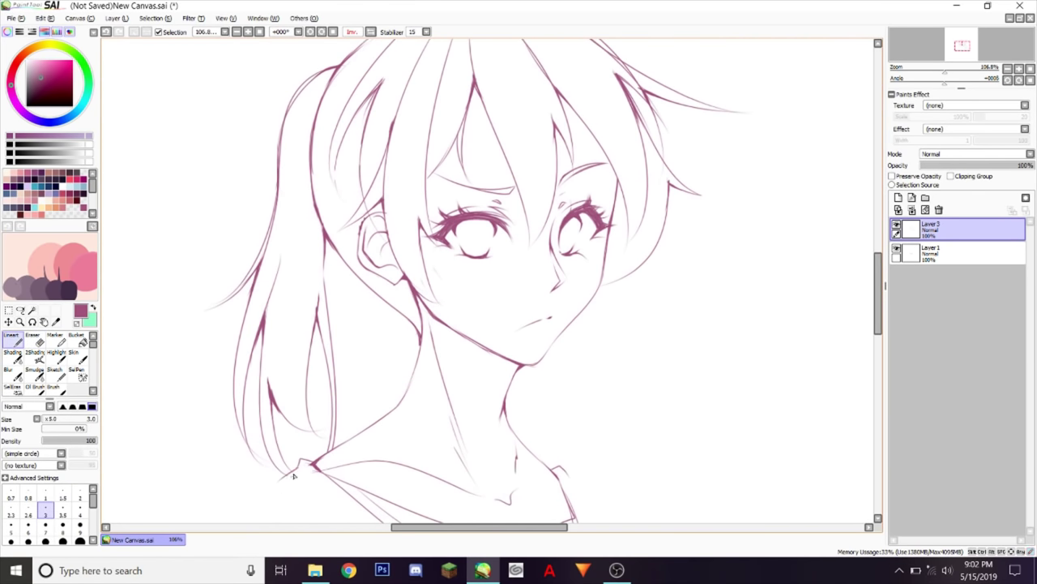
left_click_drag(327, 82, 285, 260)
key("e")
key("n")
key("ctrl+z")
scroll(487, 280, "up", 2)
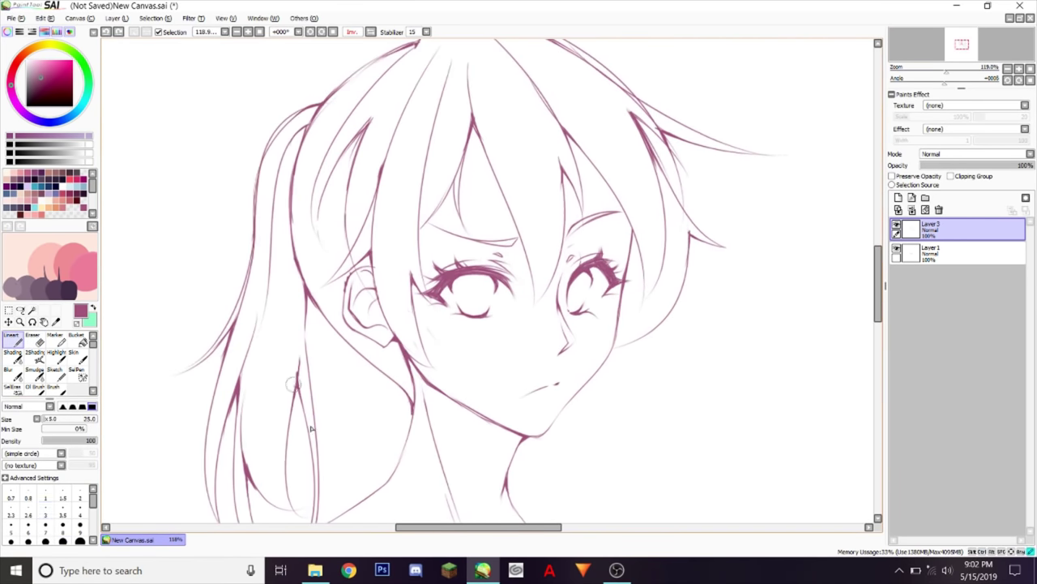
Step: Thicken the ponytail's inner edge below the nape junction and at the split of its inner lock
left_click_drag(307, 297, 311, 350)
left_click_drag(307, 312, 314, 407)
key("e")
key("h")
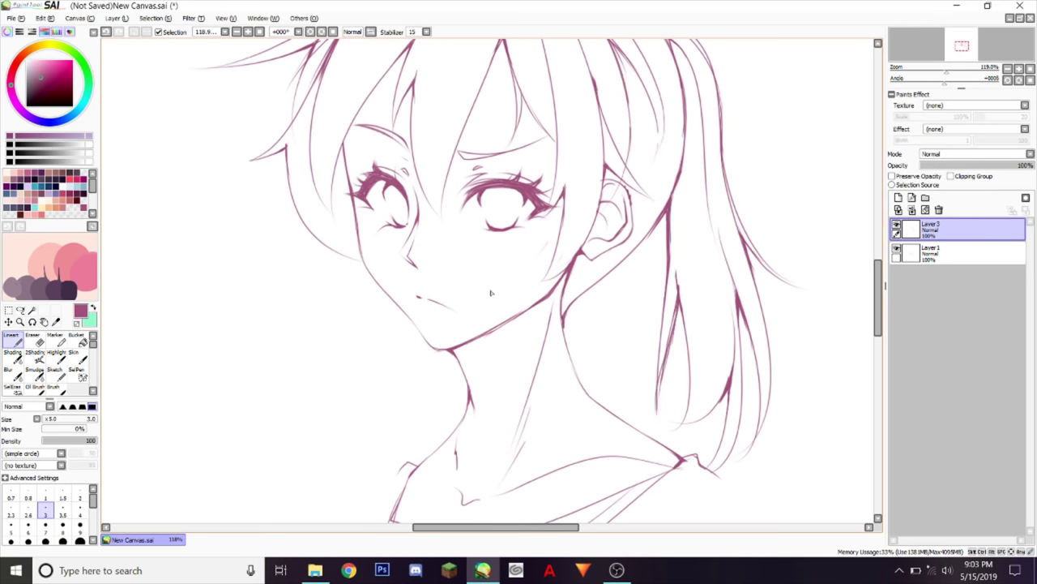
left_click_drag(669, 268, 666, 407)
key("ctrl+z")
mouse_move(678, 280)
left_mouse_down()
mouse_move(663, 398)
mouse_move(671, 326)
left_mouse_up()
Step: Trim the ponytail's inner strand lines with the eraser in mirrored view
scroll(697, 200, "up", 1)
left_click(34, 339)
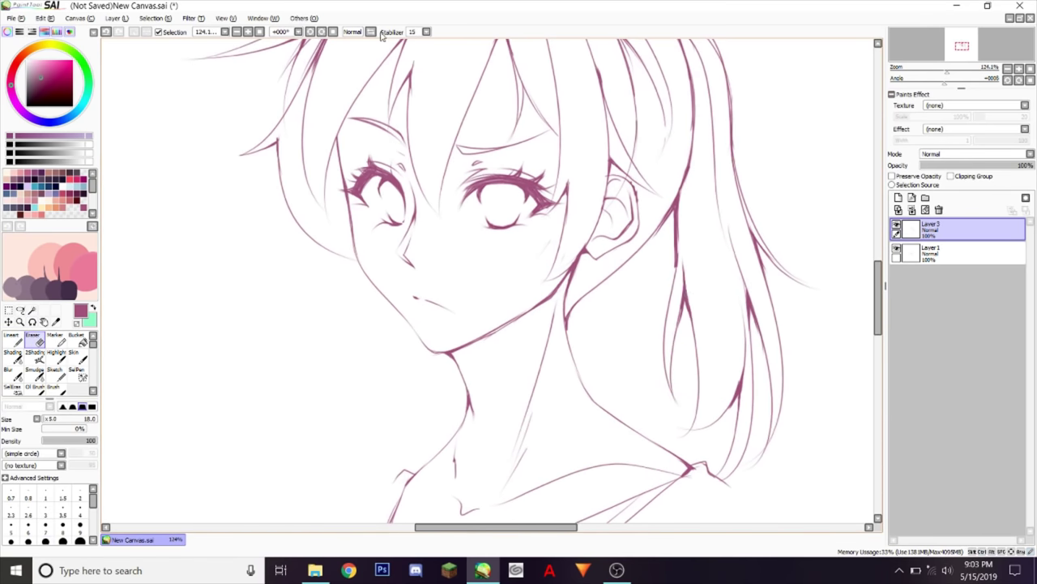
left_click(372, 32)
scroll(487, 281, "down", 3)
scroll(487, 281, "up", 4)
left_click_drag(285, 316, 290, 383)
scroll(487, 280, "down", 3)
Step: Switch to the Marker brush and set its colour to a medium blue
left_click(55, 340)
left_click(80, 108)
left_click(49, 72)
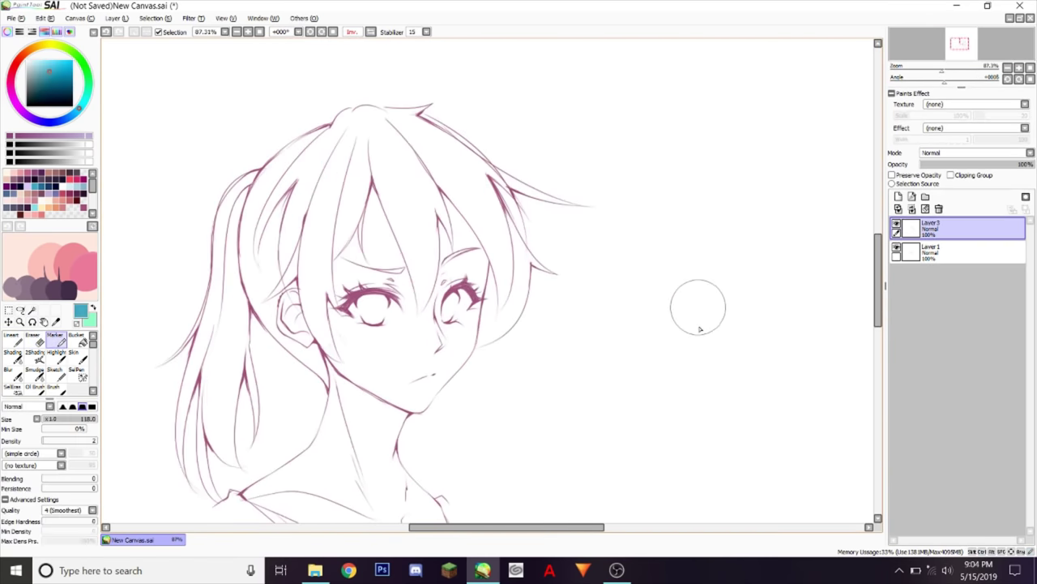
Step: Examine the completed ponytail hairstyle in both normal and mirrored orientation to compare its balance
left_click_drag(877, 278, 878, 286)
left_click(371, 33)
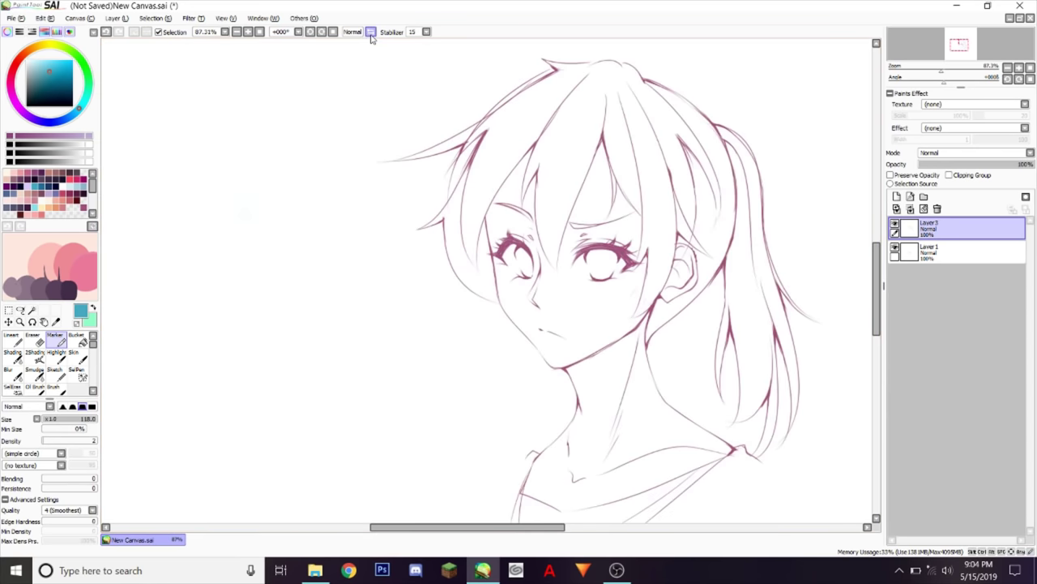
left_click(370, 33)
left_click(370, 32)
left_click(372, 32)
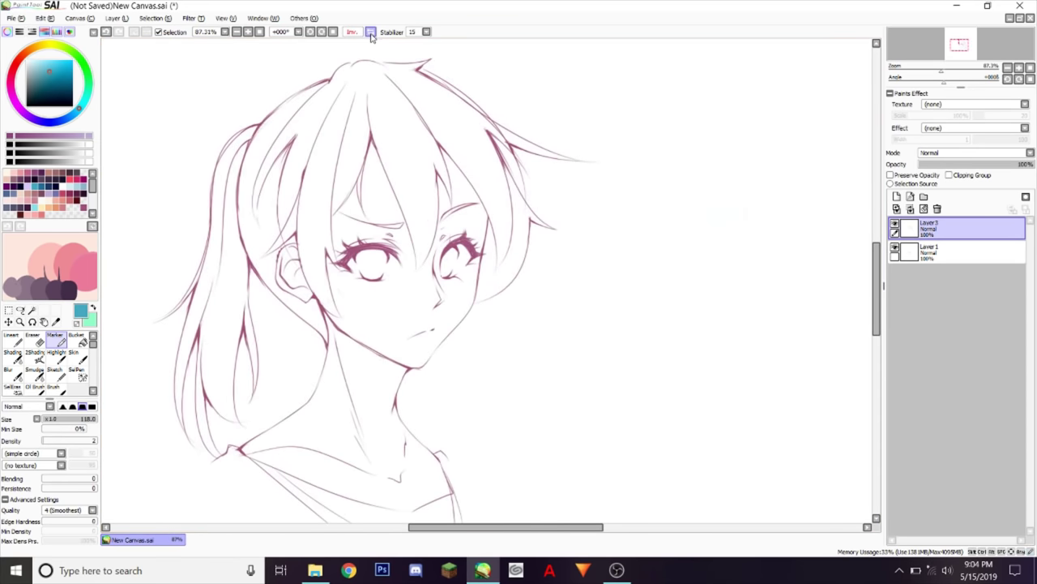
left_click(372, 32)
left_click(375, 32)
left_click(374, 31)
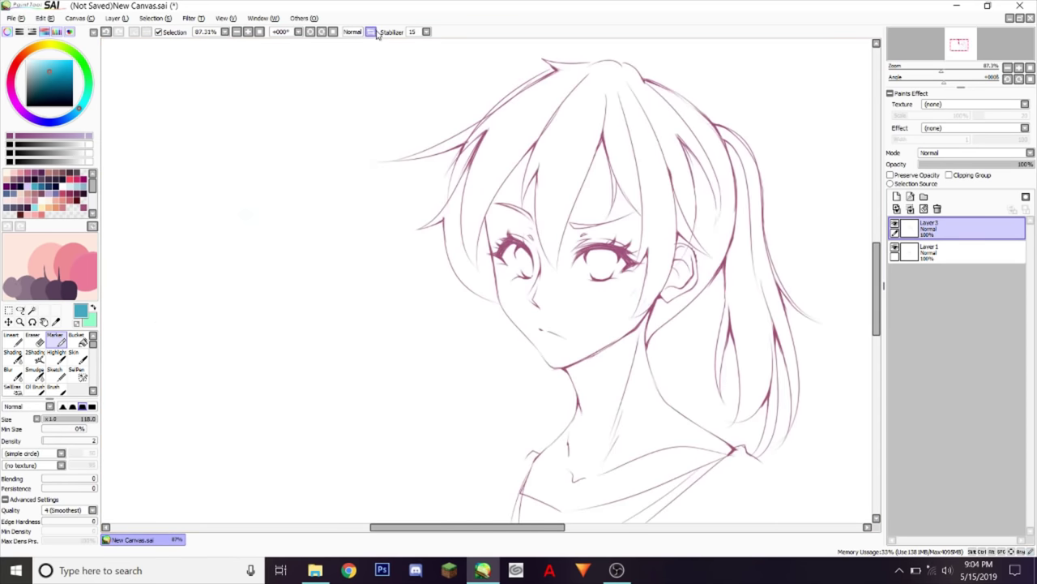
left_click(374, 32)
left_click(375, 31)
left_click(371, 33)
left_click(371, 33)
left_click_drag(537, 527, 521, 528)
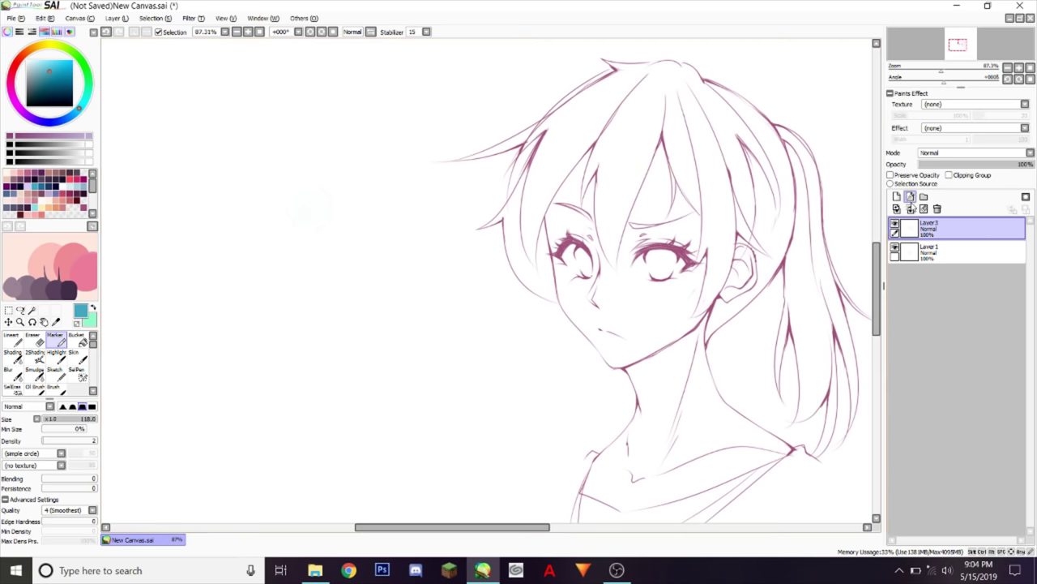
Step: Add a new layer above the line art and set the Marker to red with a density of 100
left_click(898, 197)
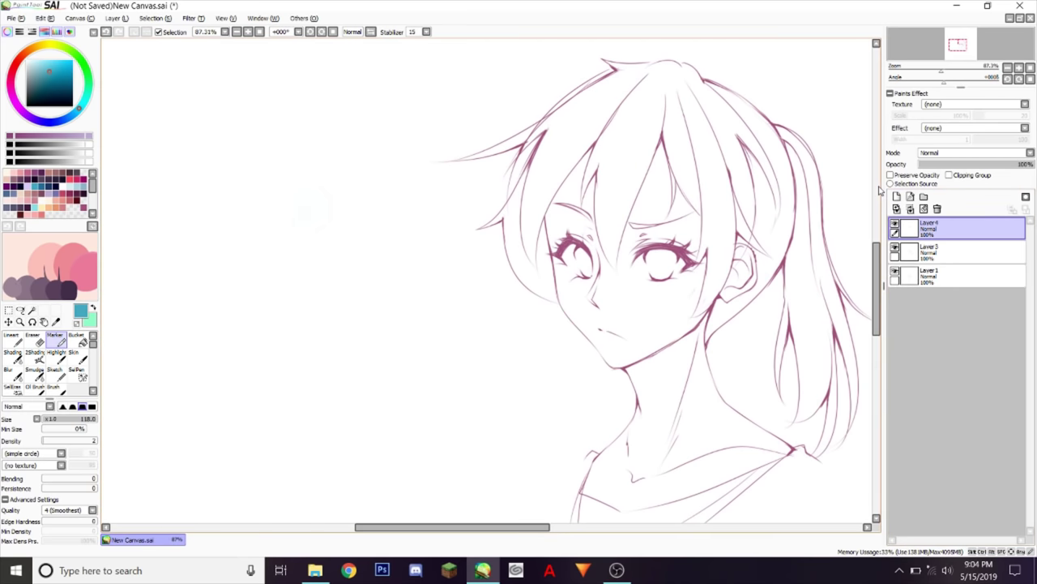
left_click(78, 178)
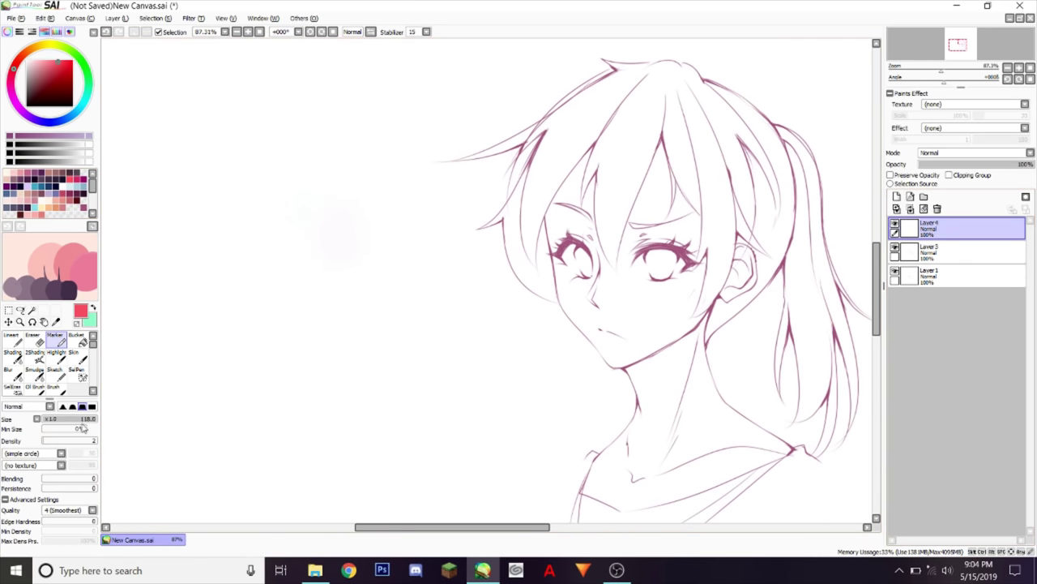
left_click_drag(65, 444, 197, 451)
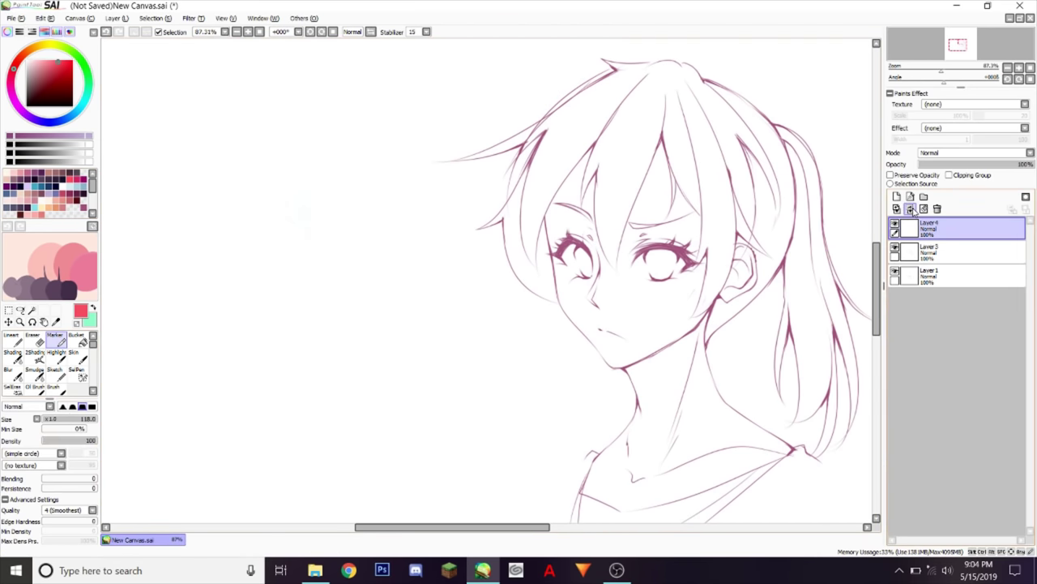
mouse_move(259, 166)
left_mouse_down()
mouse_move(259, 157)
mouse_move(259, 178)
left_mouse_up()
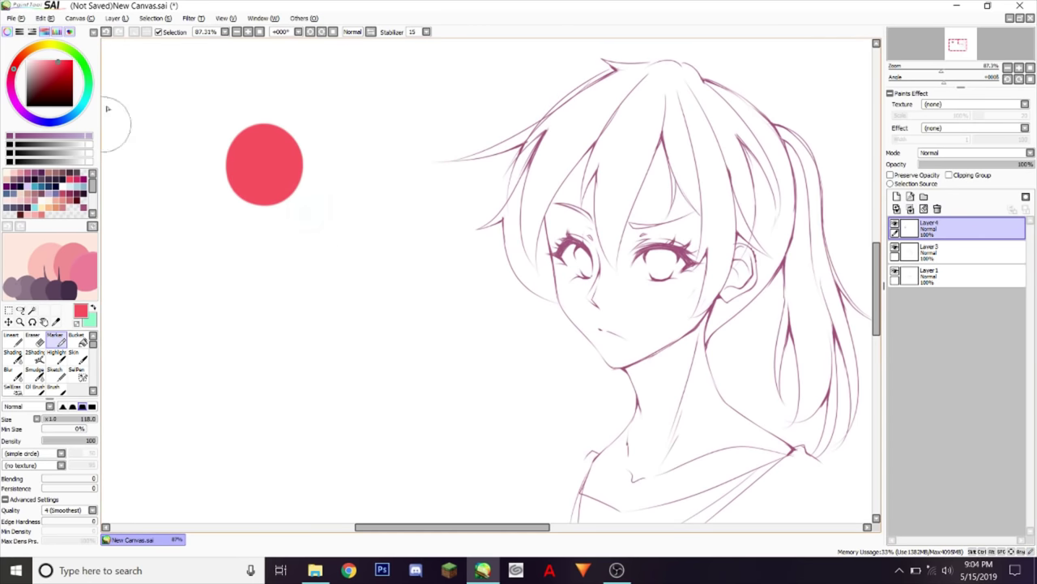
left_click(106, 31)
Step: Paint a column of five overlapping palette dots beside the head: muted red, crimson, magenta-purple, dark purple and light purple
left_click(63, 192)
mouse_move(290, 168)
left_mouse_down()
mouse_move(308, 189)
mouse_move(328, 173)
left_mouse_up()
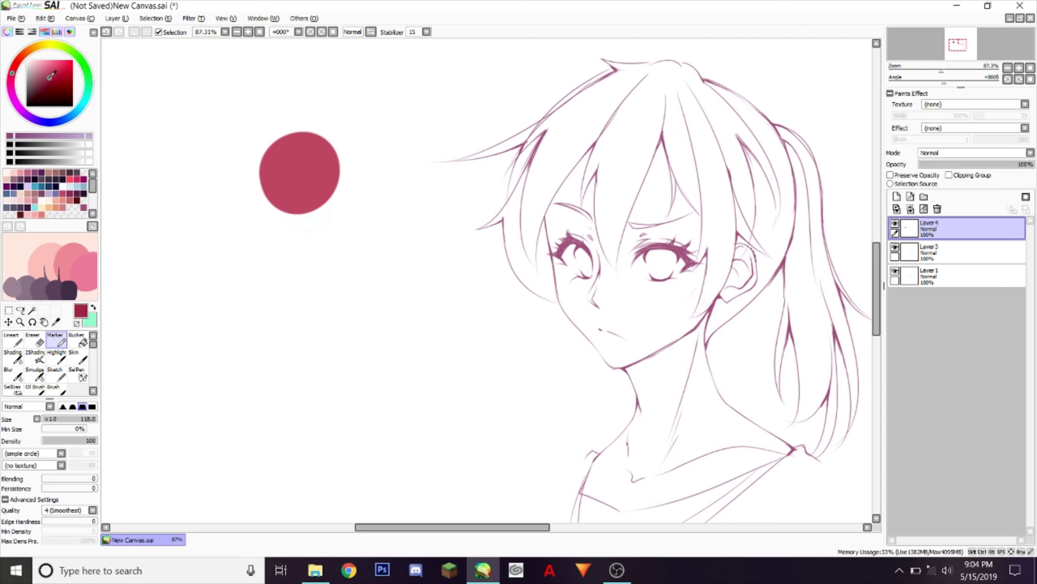
left_click_drag(302, 210, 306, 237)
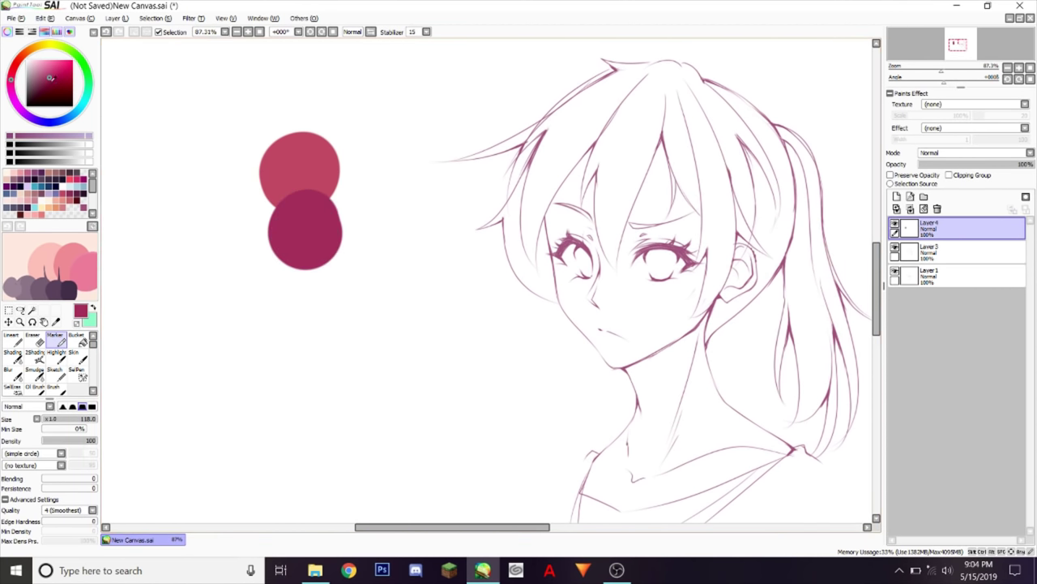
mouse_move(272, 280)
left_mouse_down()
mouse_move(296, 290)
mouse_move(287, 284)
mouse_move(271, 336)
mouse_move(284, 340)
left_mouse_up()
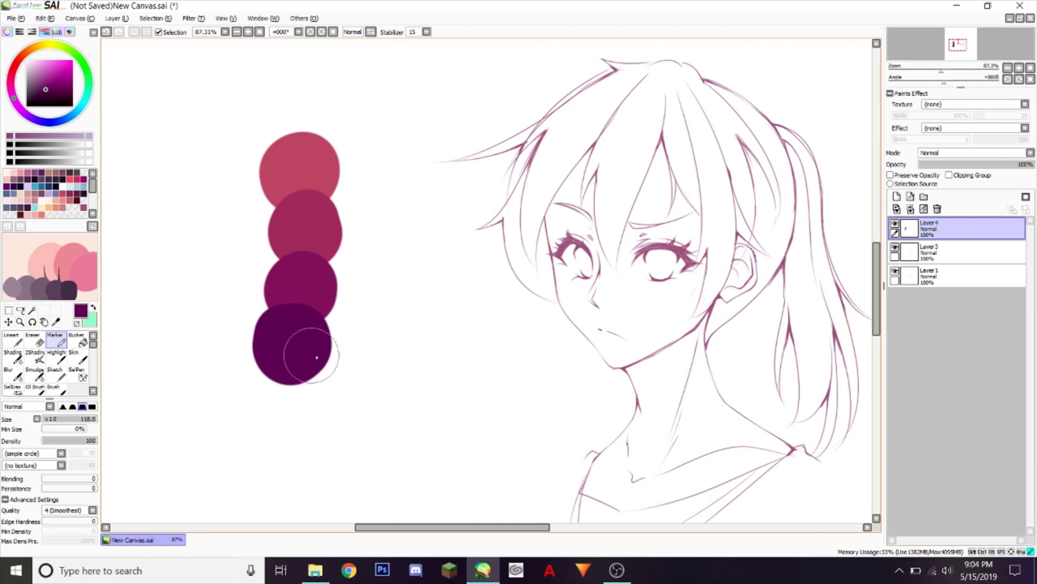
left_click(268, 308, "alt")
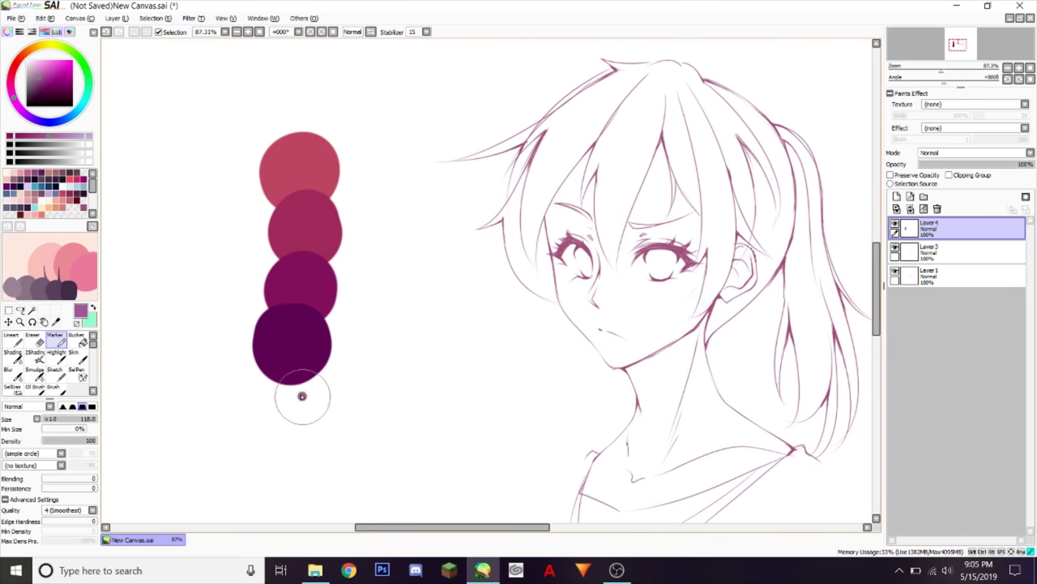
mouse_move(301, 394)
left_mouse_down()
mouse_move(298, 411)
mouse_move(313, 410)
left_mouse_up()
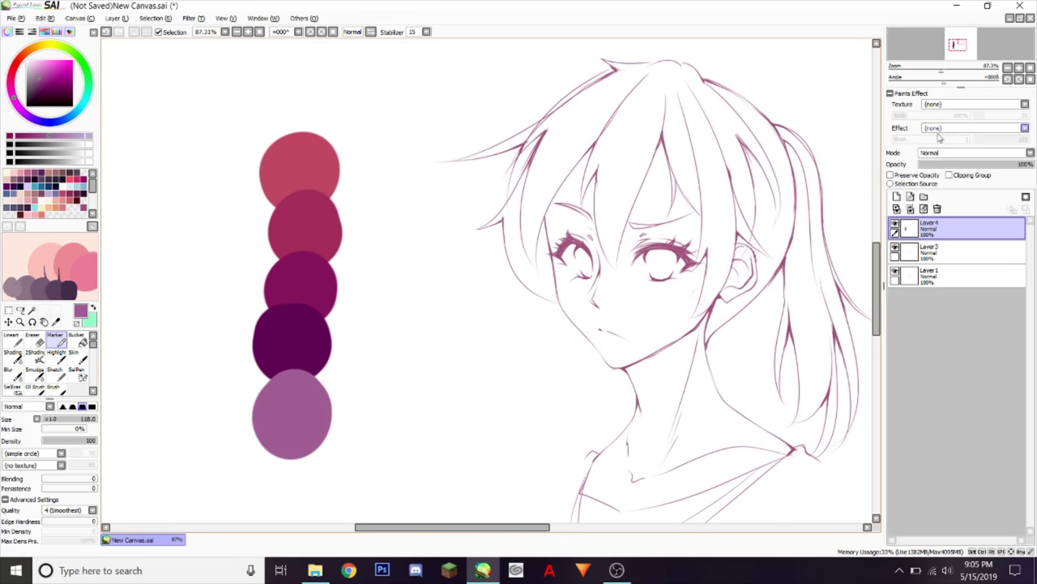
Step: Delete Layer3 and check the line art by toggling the visibility of Layer1
left_click_drag(487, 526, 518, 527)
left_click(956, 252)
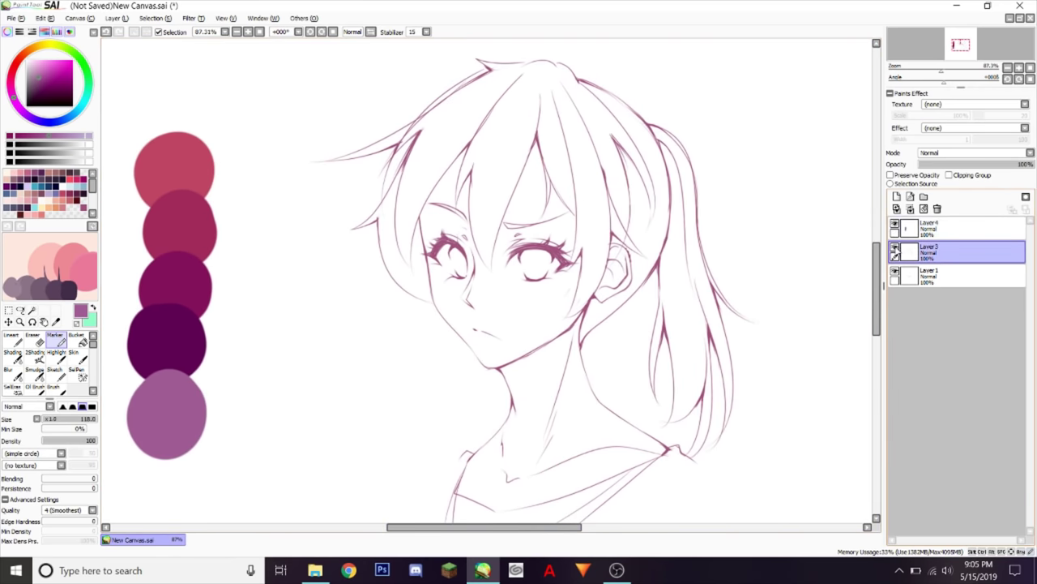
left_click(937, 209)
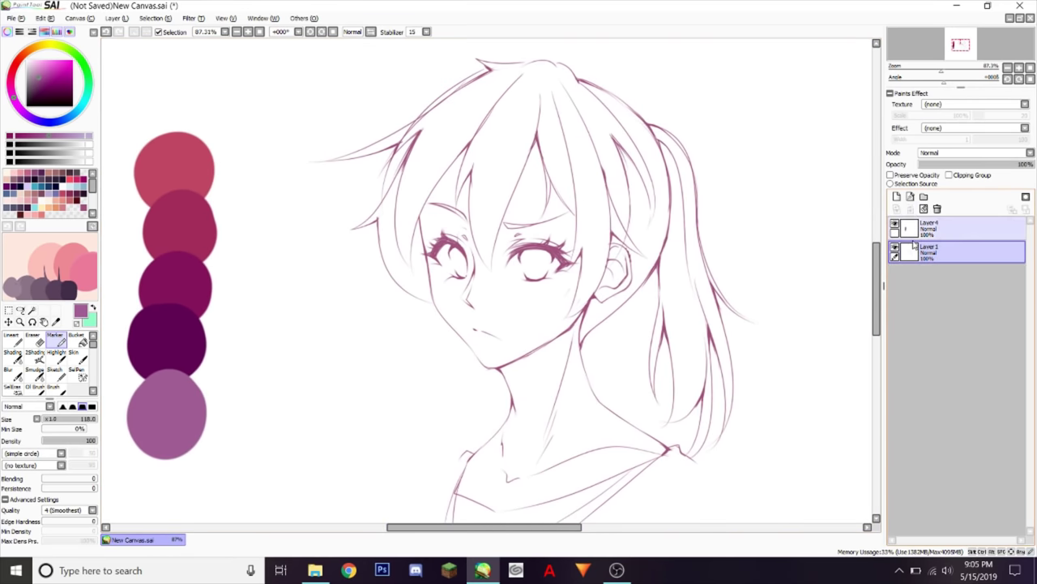
left_click(895, 246)
left_click(896, 246)
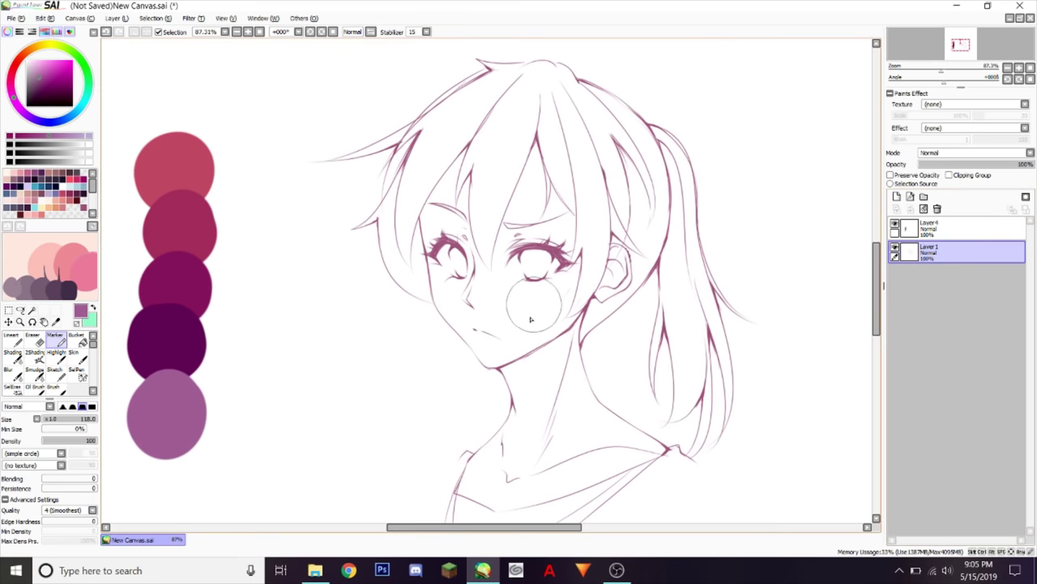
Step: Sample the purple of the eye's lines and set the blending mode of Layer1 to Multiply
right_click(534, 282)
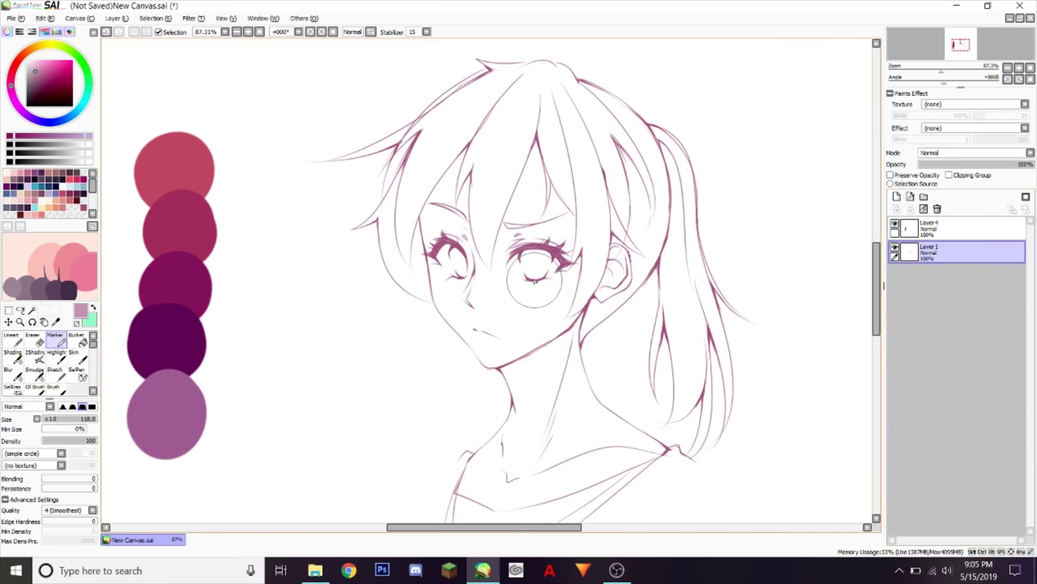
right_click(539, 276)
key("x")
left_click(973, 152)
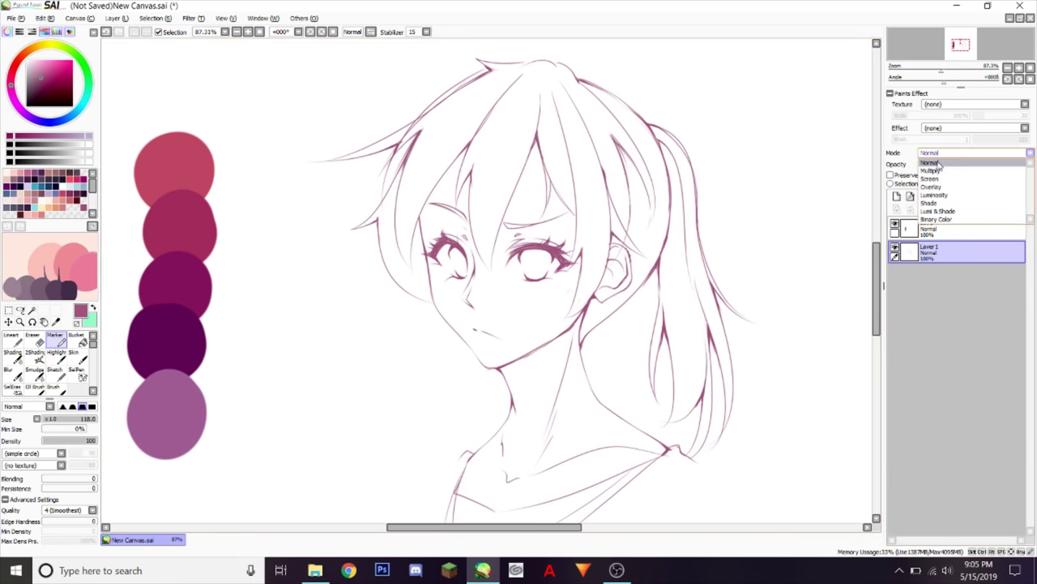
left_click(936, 175)
Step: Try a purple Marker dab over the bangs on Layer4 while it sits above the line art
left_click(956, 228)
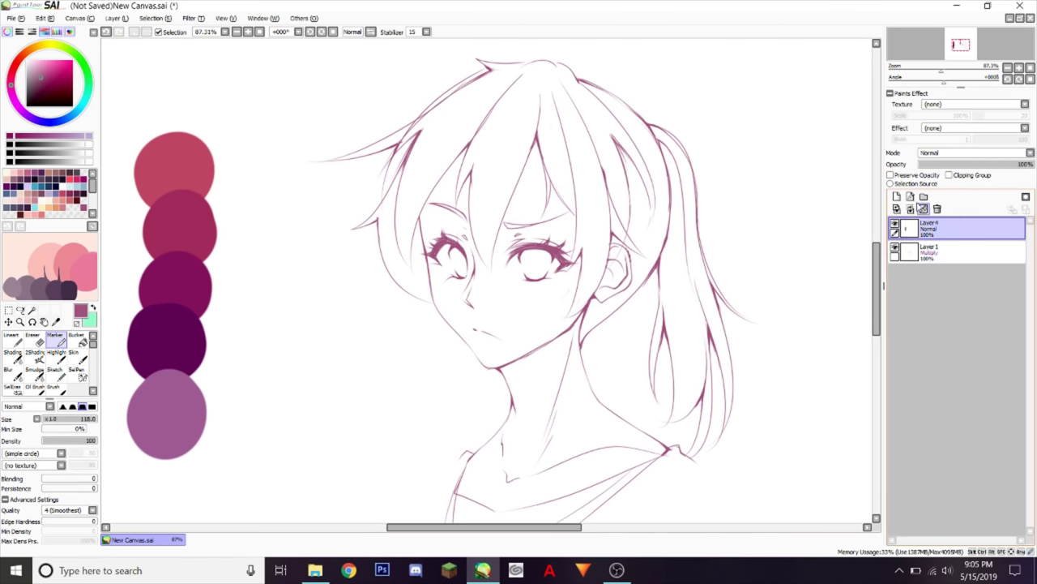
mouse_move(480, 150)
left_mouse_down()
mouse_move(466, 166)
mouse_move(475, 188)
left_mouse_up()
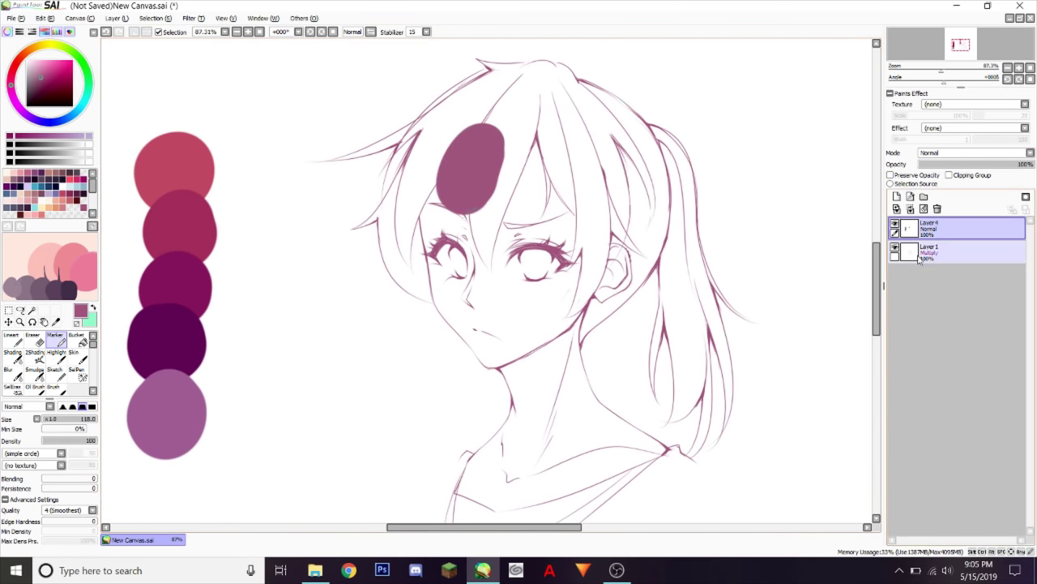
key("ctrl+z")
Step: Move the palette layer, Layer4, below the Multiply line art layer
mouse_move(932, 255)
left_mouse_down()
mouse_move(940, 238)
mouse_move(947, 256)
left_mouse_up()
mouse_move(600, 291)
left_mouse_down()
mouse_move(573, 328)
mouse_move(604, 317)
mouse_move(640, 333)
left_mouse_up()
key("ctrl+z")
Step: Try a red and a blue Marker stroke over the face beneath the Multiply line art
left_click(71, 178)
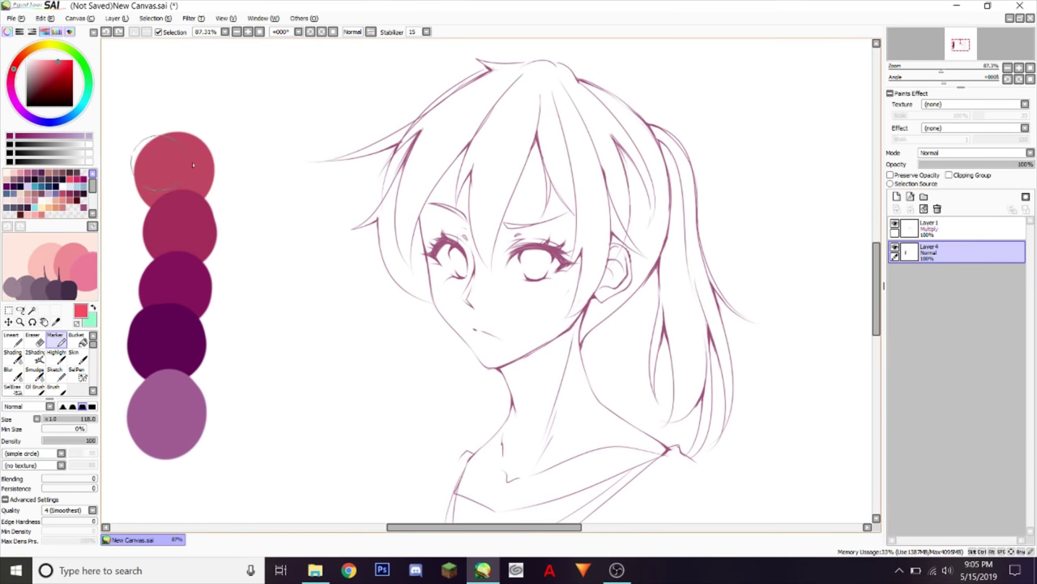
left_click_drag(399, 188, 430, 231)
left_click(56, 187)
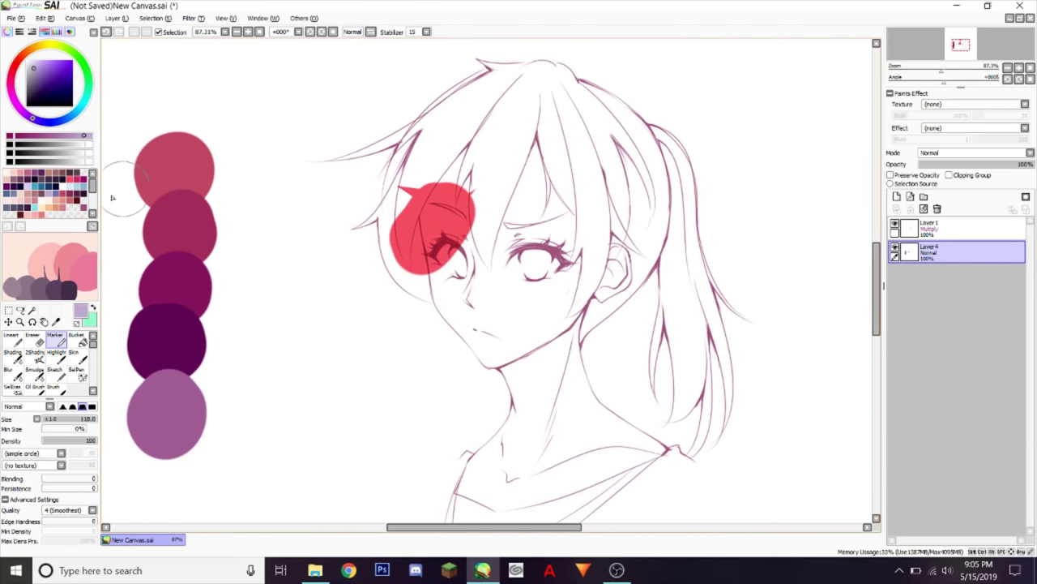
left_click(42, 186)
mouse_move(582, 258)
left_mouse_down()
mouse_move(561, 343)
mouse_move(624, 304)
mouse_move(640, 280)
left_mouse_up()
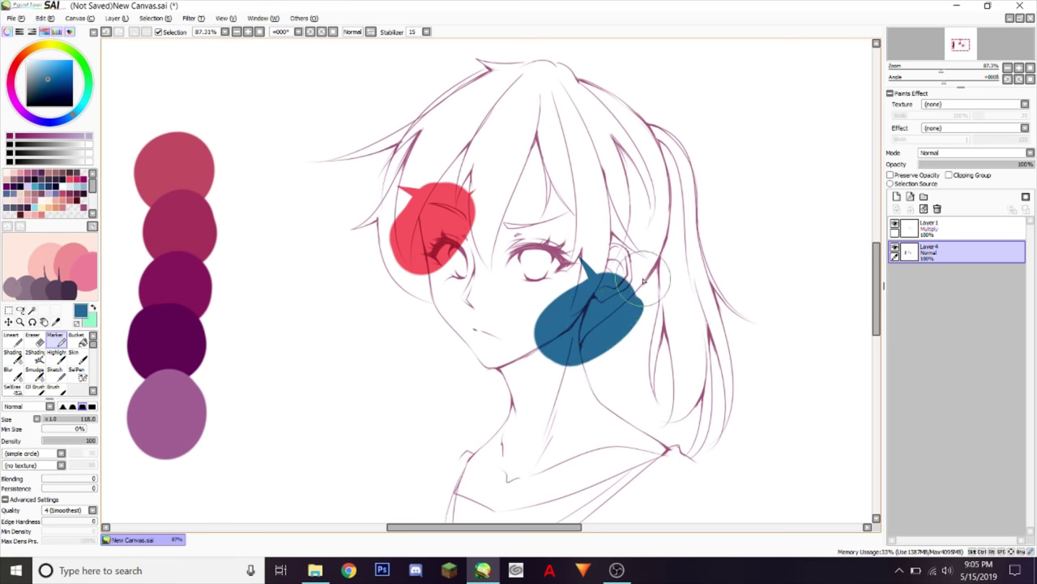
key("ctrl+z")
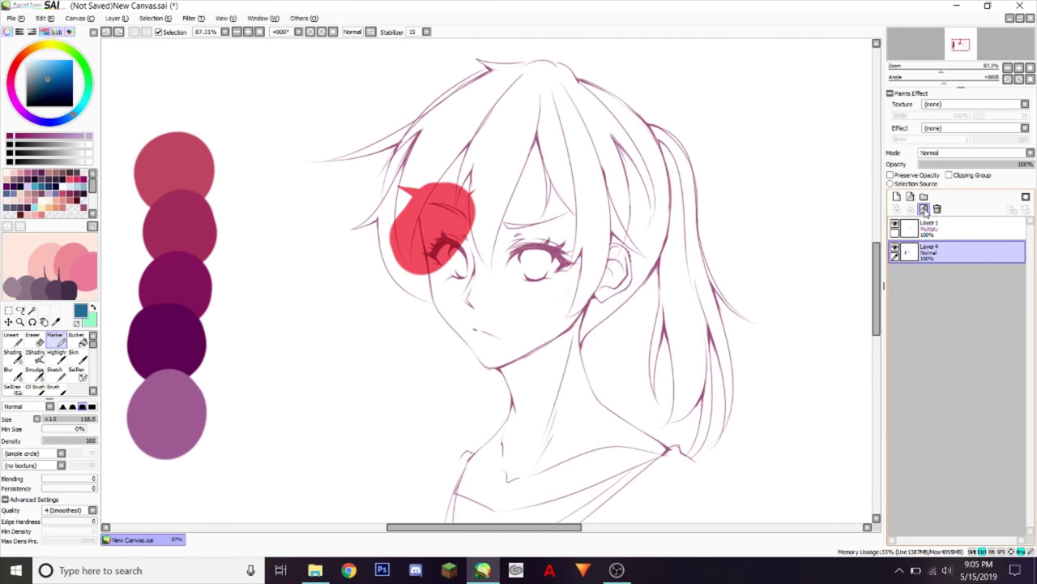
key("ctrl+z")
Step: Add a new layer beneath the palette layer and sample the muted red of the first palette dot
left_click(898, 198)
left_click_drag(930, 252, 931, 278)
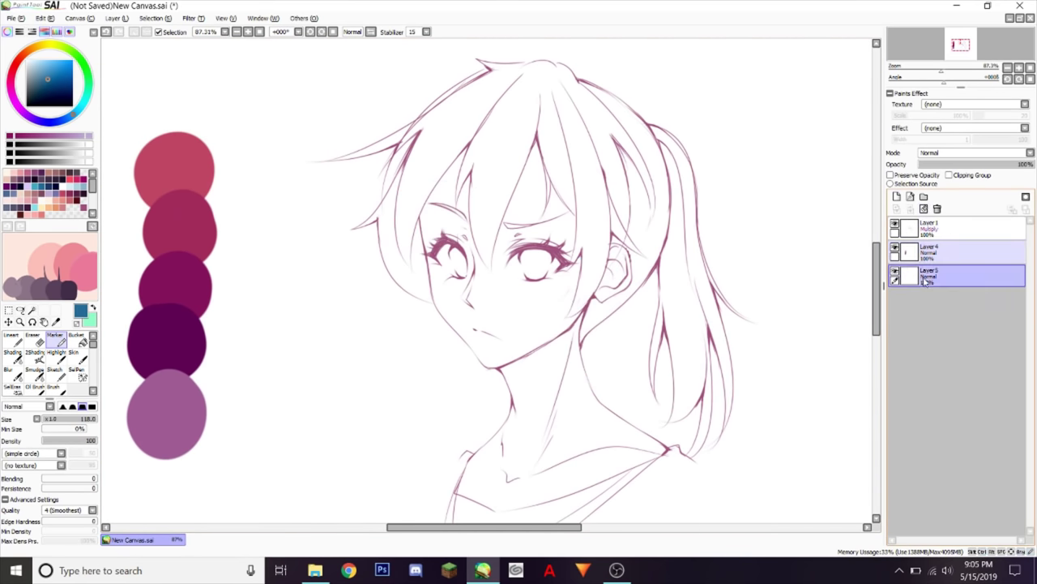
right_click(175, 166)
Step: Reduce the Marker size to 10 and fill the central bangs and their pointed tips with the muted red
scroll(486, 212, "up", 7)
left_click(58, 419)
mouse_move(456, 92)
left_mouse_down()
mouse_move(452, 176)
mouse_move(496, 369)
left_mouse_up()
left_click_drag(522, 241, 497, 366)
left_click_drag(619, 42, 497, 369)
left_click_drag(487, 162, 486, 367)
left_click_drag(452, 215, 403, 412)
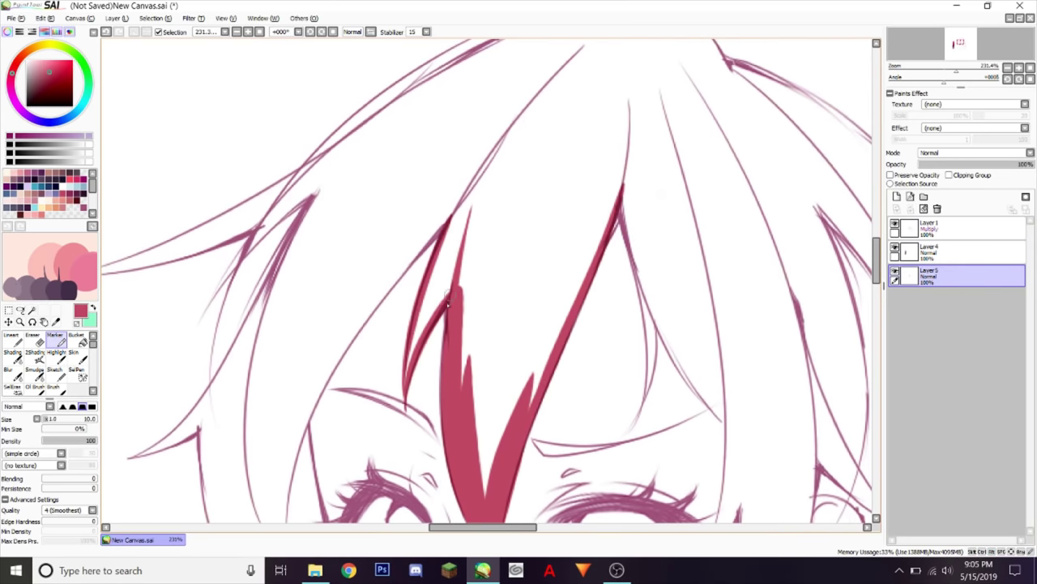
Step: Fill the main hair mass and the side locks framing the face and ear with the muted red
scroll(487, 279, "down", 6)
left_click_drag(494, 133, 409, 188)
left_click_drag(535, 127, 616, 133)
left_click_drag(564, 226, 658, 378)
left_click_drag(567, 235, 581, 353)
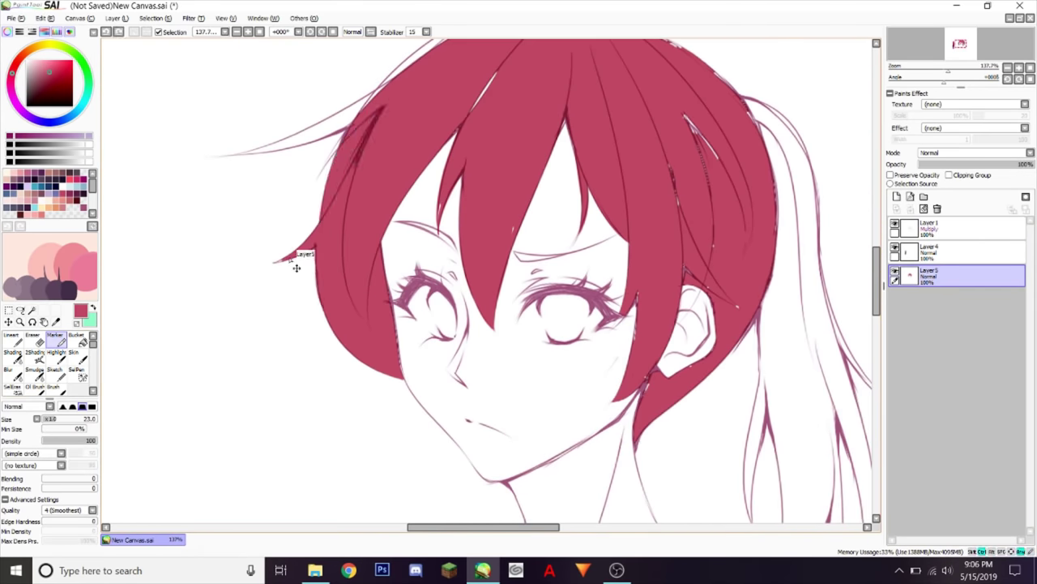
Step: Fill the pointed tip of the outer side lock and the small gaps around the ear with the base red
left_click_drag(297, 267, 308, 253)
left_click_drag(624, 302, 609, 333)
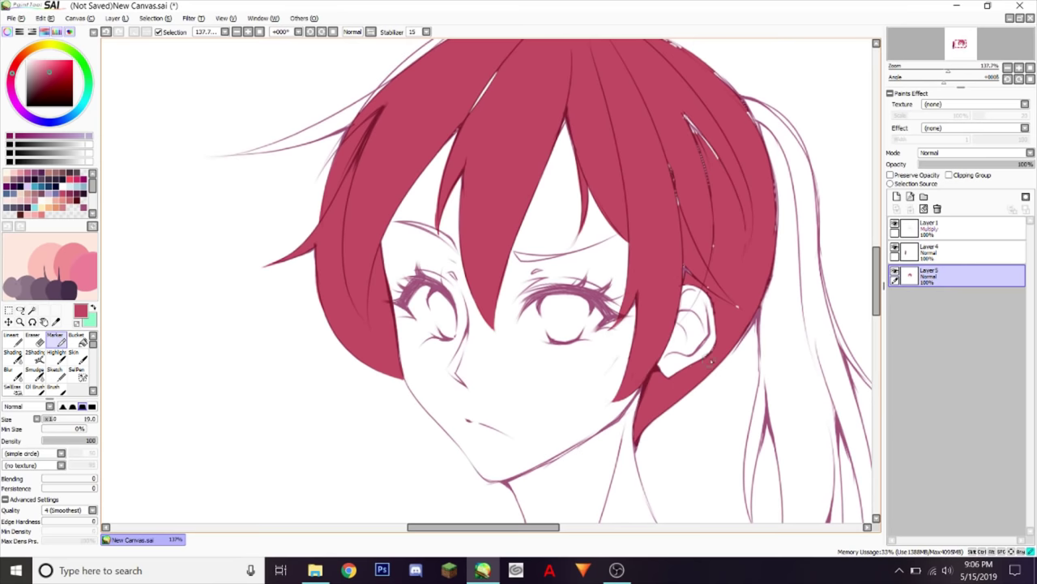
left_click_drag(684, 265, 693, 278)
Step: Fill the crown, the parting gap and the long flyaway strand with the base red
scroll(486, 279, "up", 3)
key("h")
key("h")
left_click_drag(494, 135, 381, 212)
left_click_drag(494, 196, 472, 232)
left_click_drag(373, 215, 312, 262)
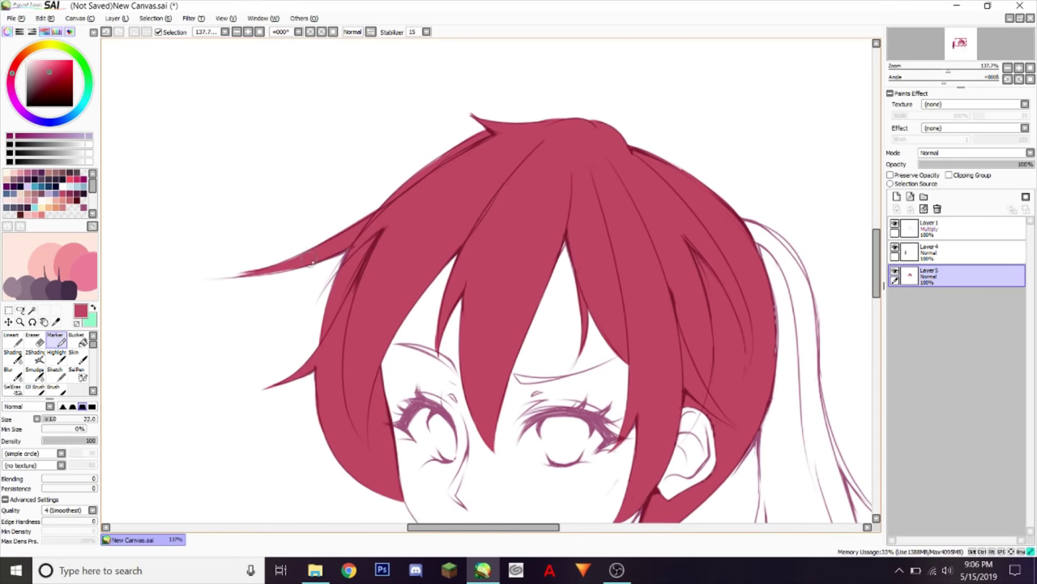
Step: Fill the ponytail up to its outer top edge with the base red in mirrored view
scroll(311, 261, "down", 2)
key("h")
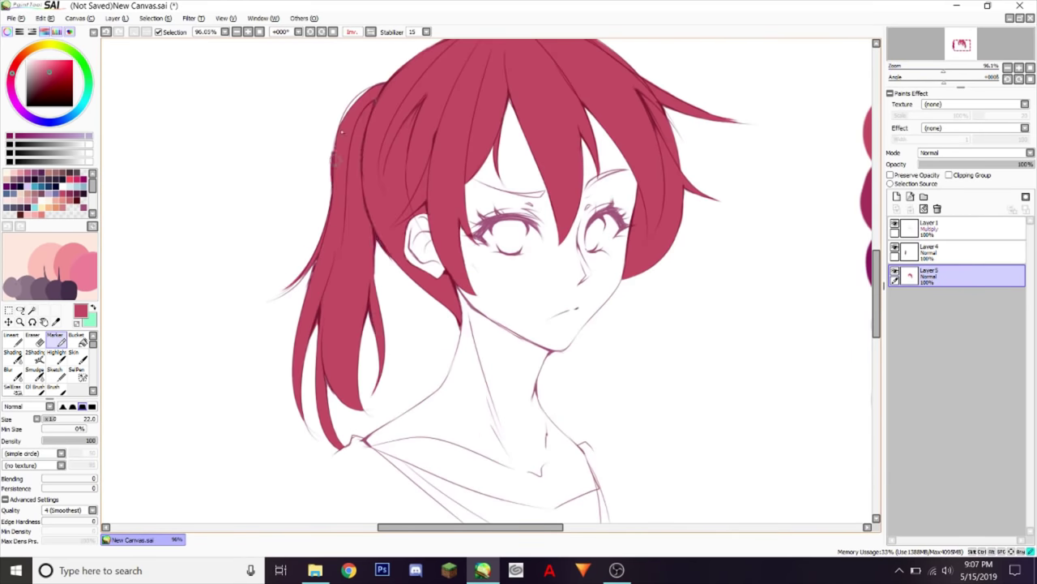
left_click_drag(336, 149, 382, 86)
left_click_drag(877, 280, 877, 268)
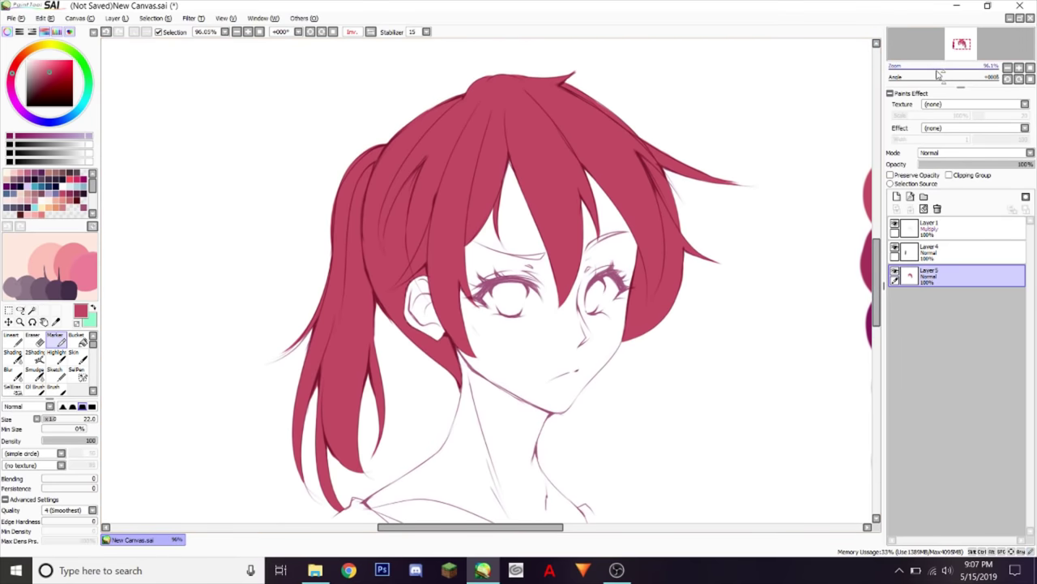
Step: Return to the normal, unrotated view and set up the Shading brush in crimson at size 6
mouse_move(938, 79)
left_mouse_down()
mouse_move(931, 71)
mouse_move(935, 85)
left_mouse_up()
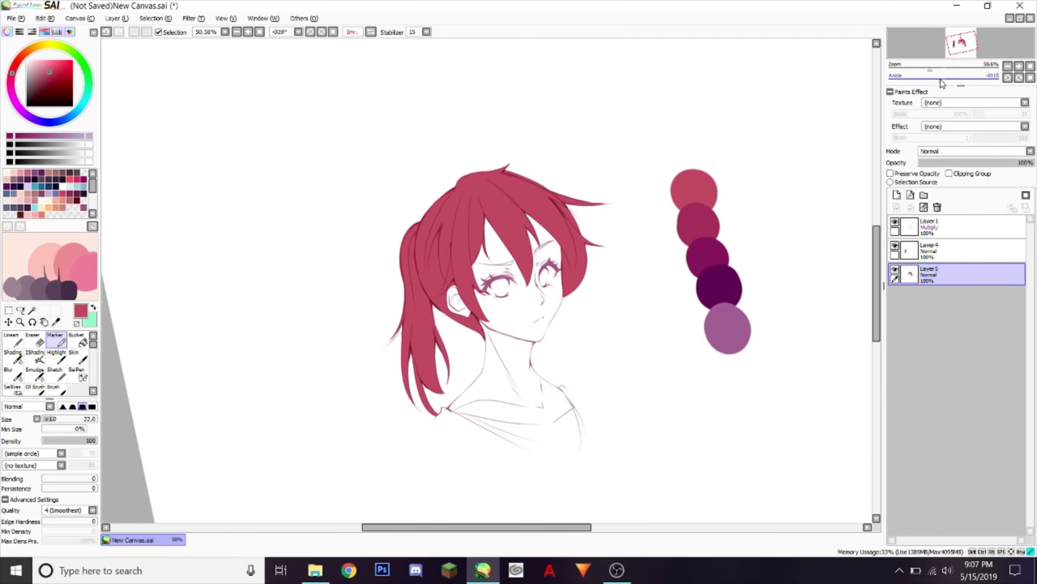
left_click(942, 83)
left_click(371, 32)
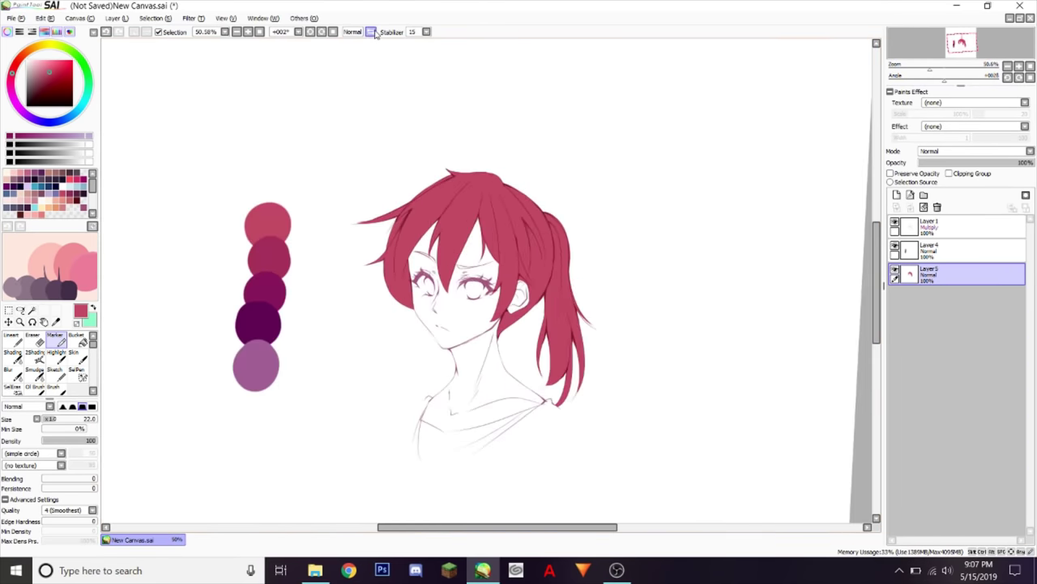
left_click(13, 355)
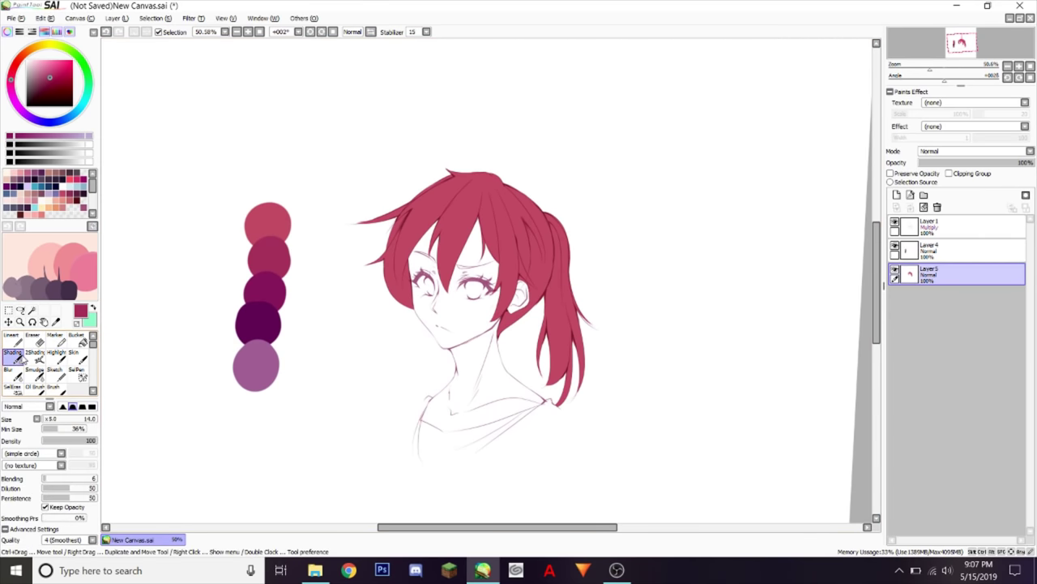
left_click_drag(932, 68, 944, 76)
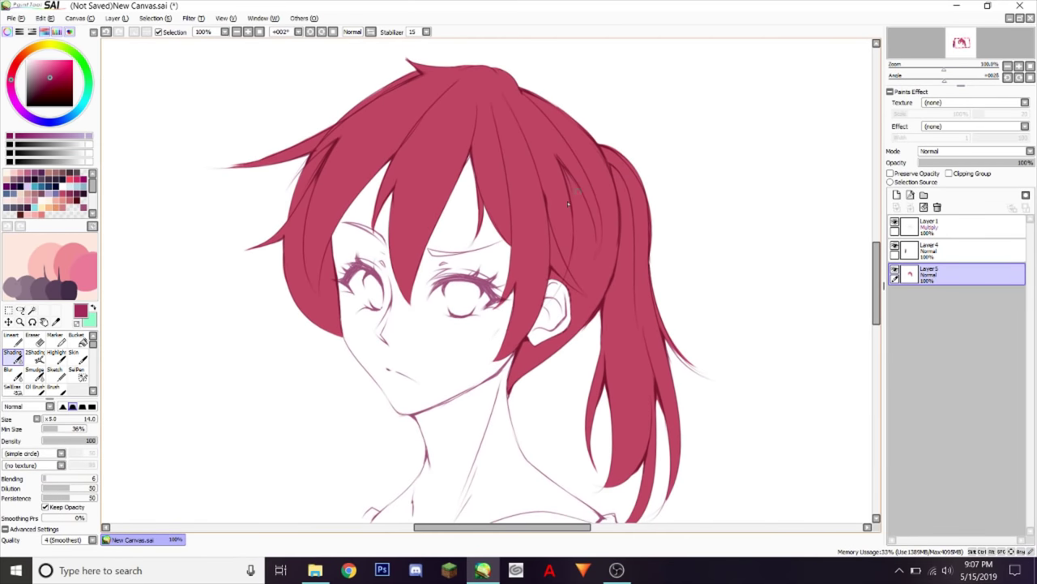
key("bracketleft")
key("bracketleft")
key("bracketleft")
key("bracketleft")
key("bracketleft")
key("bracketleft")
left_click(1029, 77)
left_click_drag(879, 245, 878, 239)
left_click_drag(944, 69, 949, 72)
left_click_drag(875, 255, 875, 239)
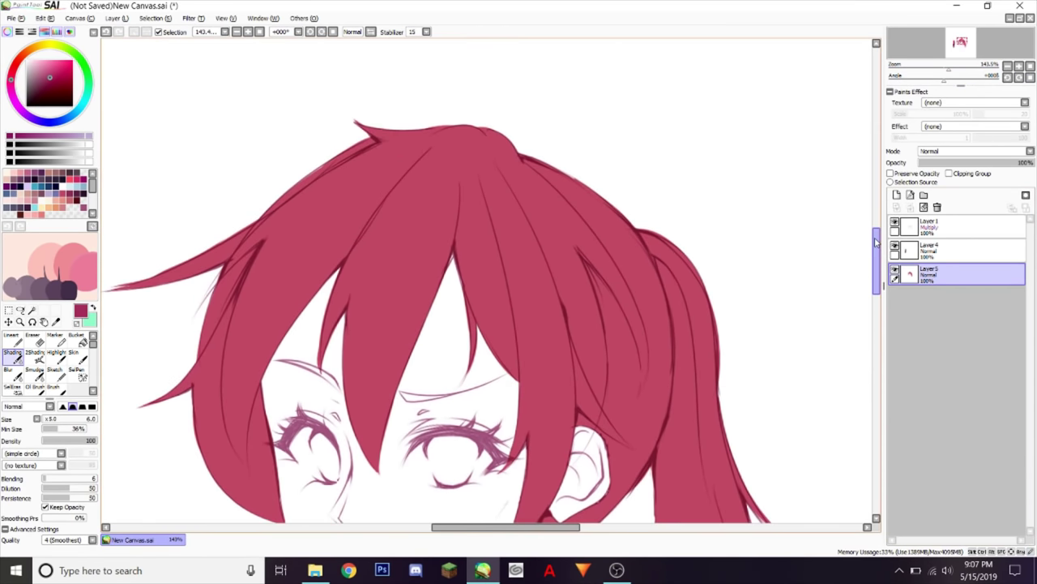
mouse_move(409, 201)
left_mouse_down()
mouse_move(387, 201)
mouse_move(394, 191)
mouse_move(349, 298)
left_mouse_up()
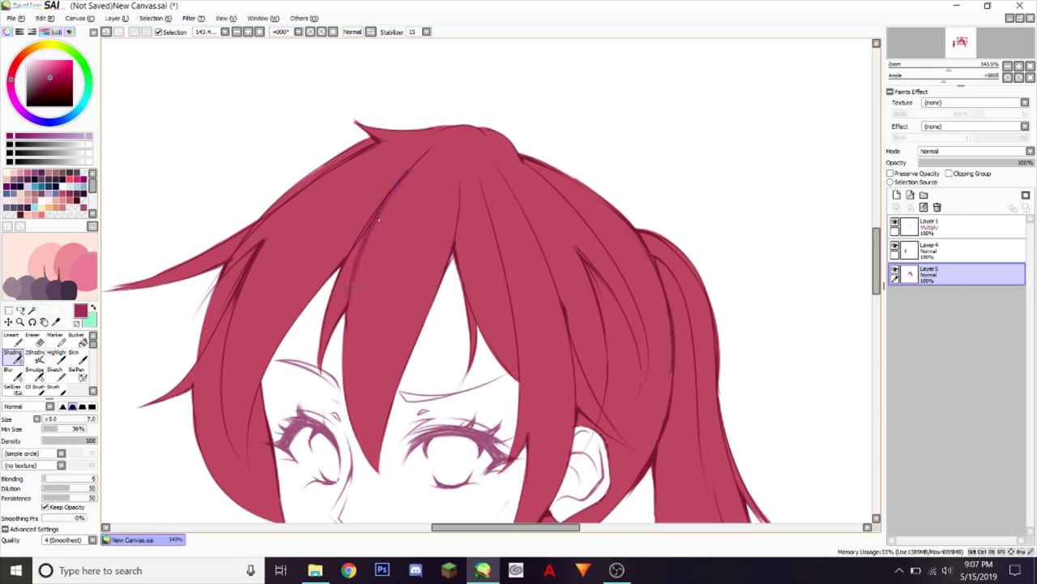
key("ctrl+z")
left_click_drag(410, 172, 349, 311)
key("ctrl+z")
mouse_move(403, 188)
left_mouse_down()
mouse_move(369, 239)
mouse_move(344, 348)
left_mouse_up()
left_click_drag(372, 278, 368, 345)
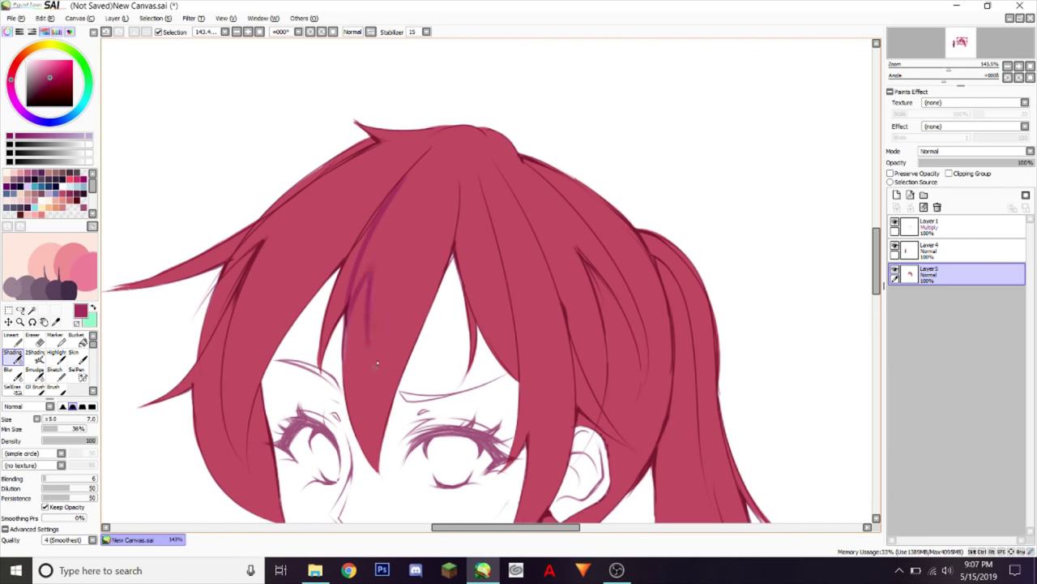
mouse_move(372, 270)
left_mouse_down()
mouse_move(364, 332)
mouse_move(453, 258)
left_mouse_up()
left_click_drag(454, 257, 474, 257, "ctrl+alt")
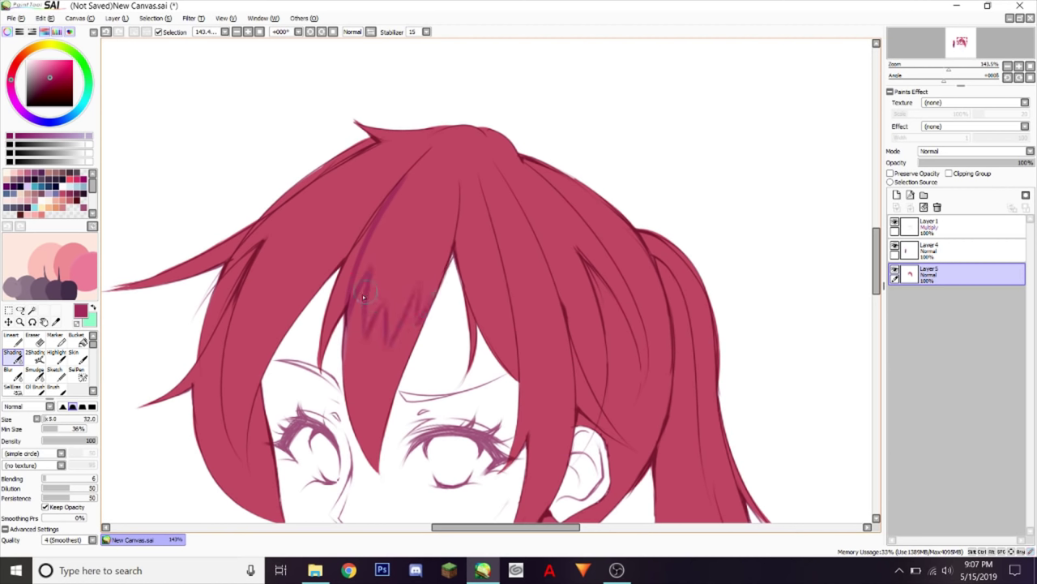
left_click_drag(362, 296, 364, 297, "ctrl+alt")
key("ctrl+z")
key("ctrl+z")
key("ctrl+z")
key("ctrl+z")
key("ctrl+z")
key("ctrl+z")
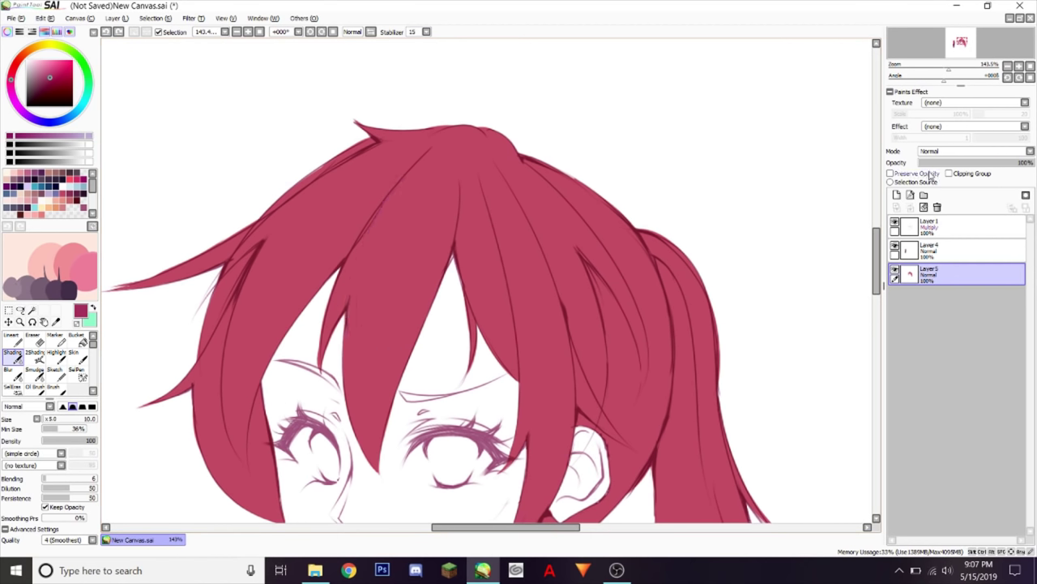
Step: Enable Preserve Opacity on the hair layer and outline a zigzag crimson shadow edge across the central bang at brush size 9
left_click(930, 176)
key("ctrl+z")
mouse_move(398, 200)
left_mouse_down()
mouse_move(359, 317)
mouse_move(403, 270)
left_mouse_up()
key("ctrl+z")
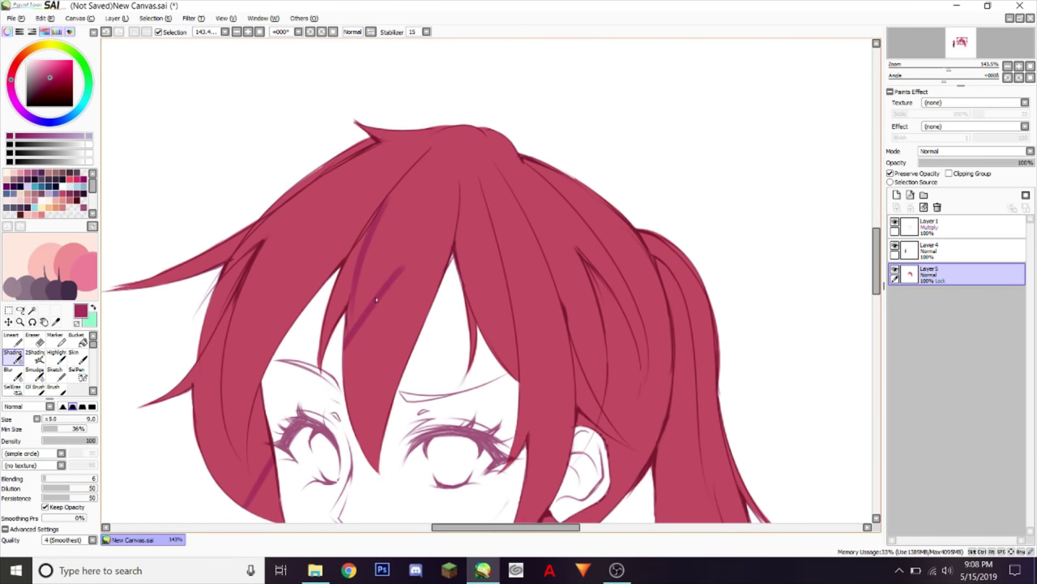
key("ctrl+z")
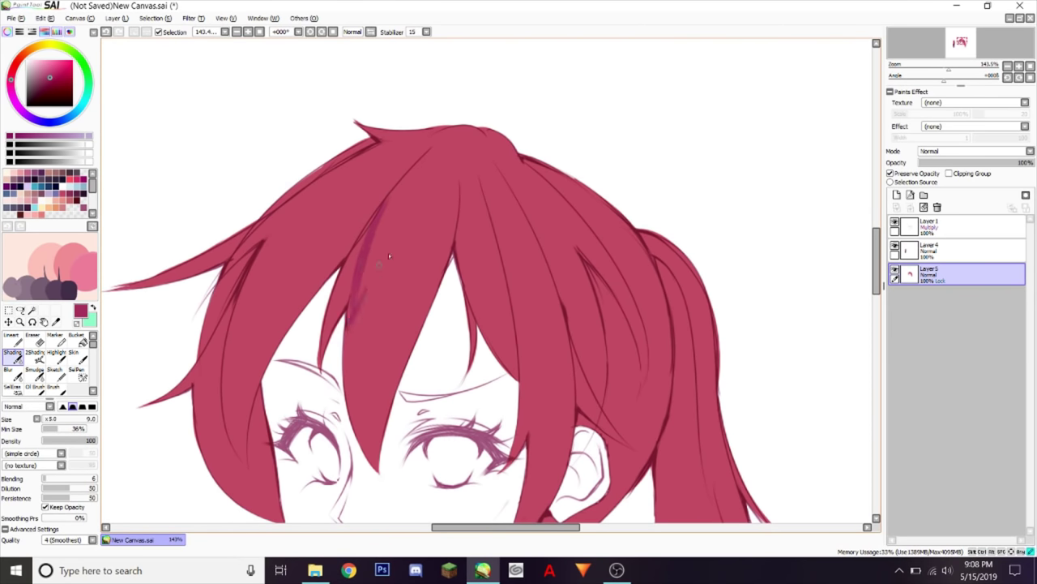
left_click_drag(396, 349, 456, 282)
left_click_drag(415, 293, 421, 291)
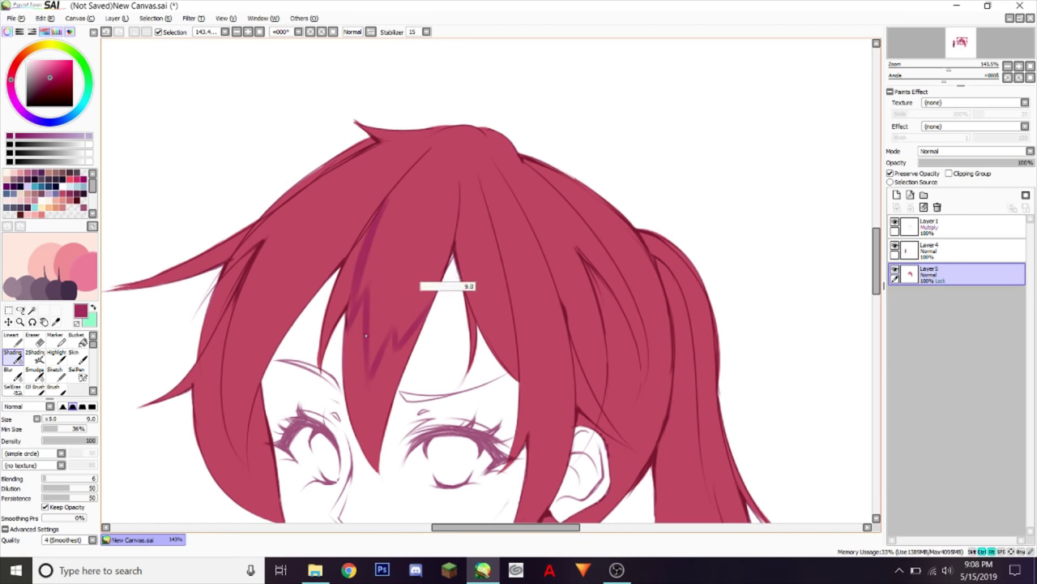
Step: Fill the lower half of the central bang below the zigzag edge with crimson shading
left_click_drag(386, 345, 348, 433)
left_click_drag(396, 344, 443, 305)
left_click_drag(363, 297, 346, 362)
left_click_drag(357, 315, 373, 428)
left_click_drag(375, 267, 371, 269)
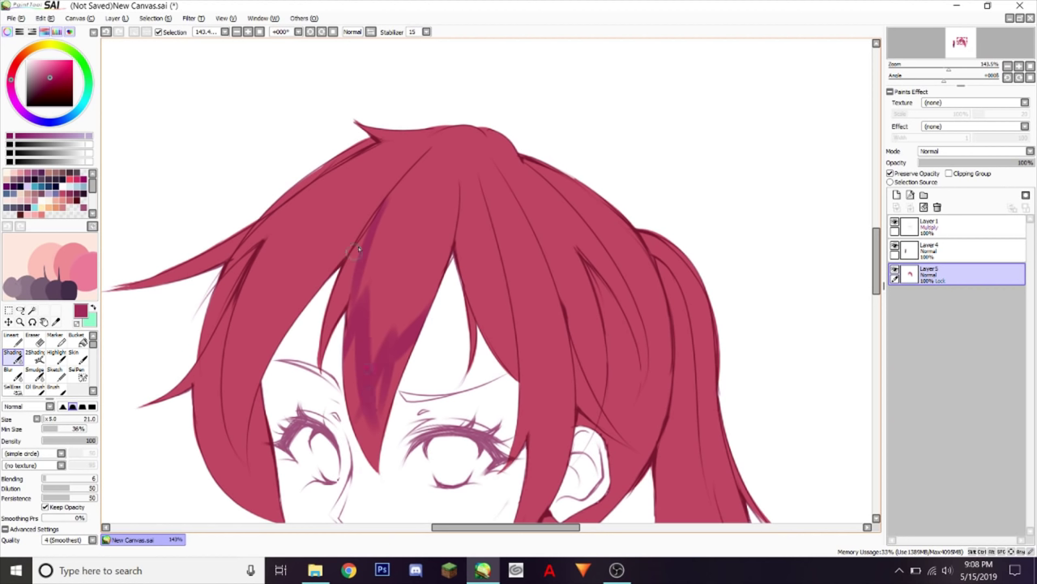
Step: Shade the narrow lock beside the central bang and finish the bang's tip and jagged shadow edge in crimson
mouse_move(369, 232)
left_mouse_down()
mouse_move(375, 220)
mouse_move(321, 366)
left_mouse_up()
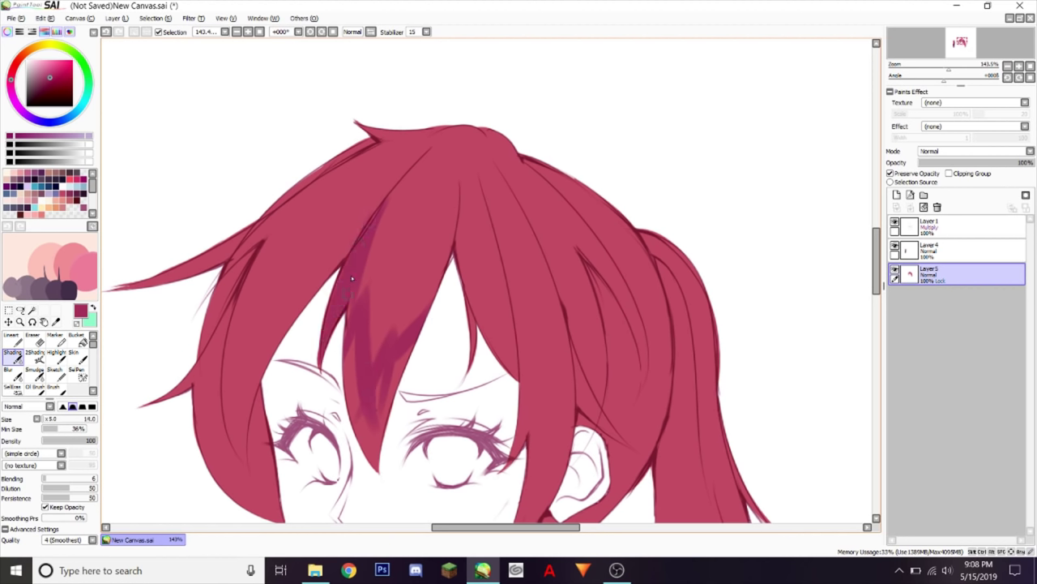
left_click_drag(350, 324, 378, 474)
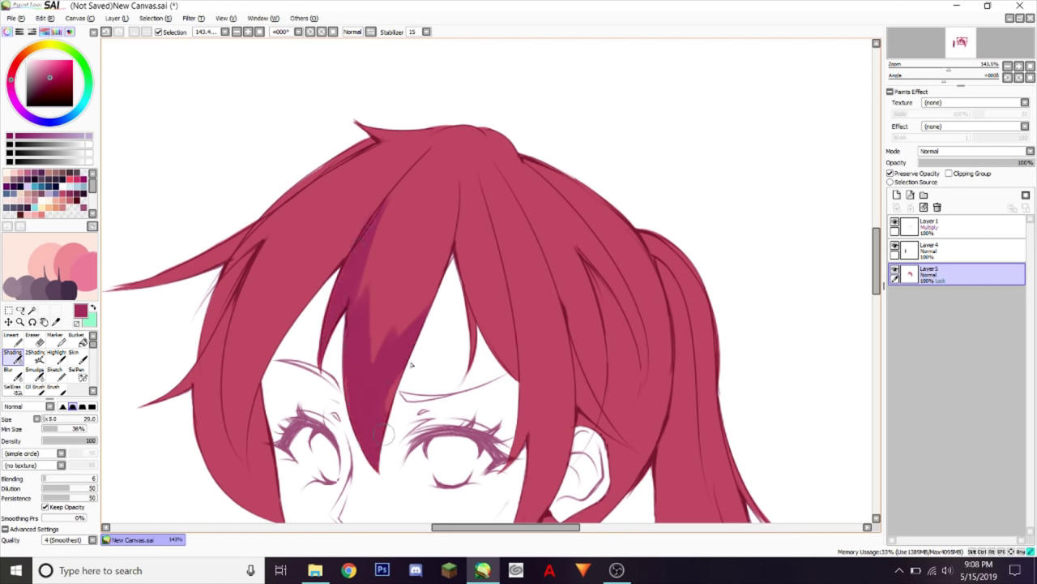
left_click_drag(409, 327, 396, 327)
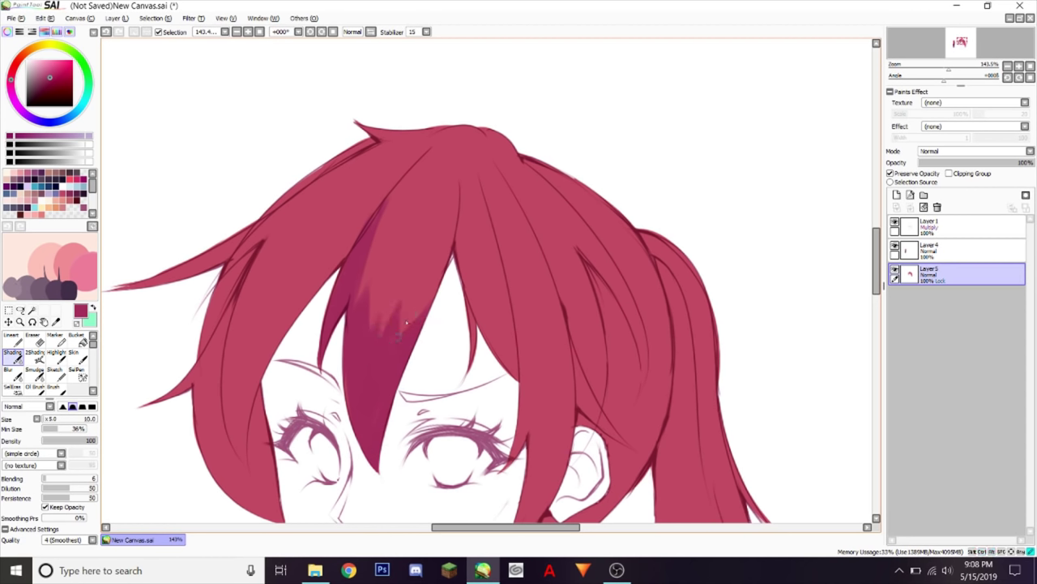
mouse_move(393, 254)
left_mouse_down()
mouse_move(373, 286)
mouse_move(376, 411)
left_mouse_up()
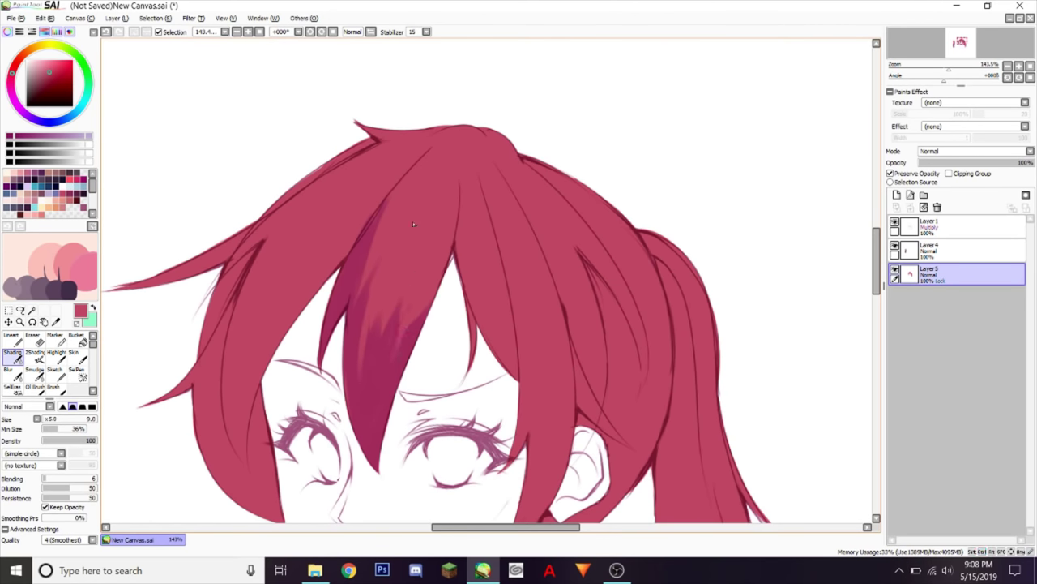
Step: Shade along the parting line and add short crimson streaks near the root of the central bang
left_click_drag(949, 68, 941, 68)
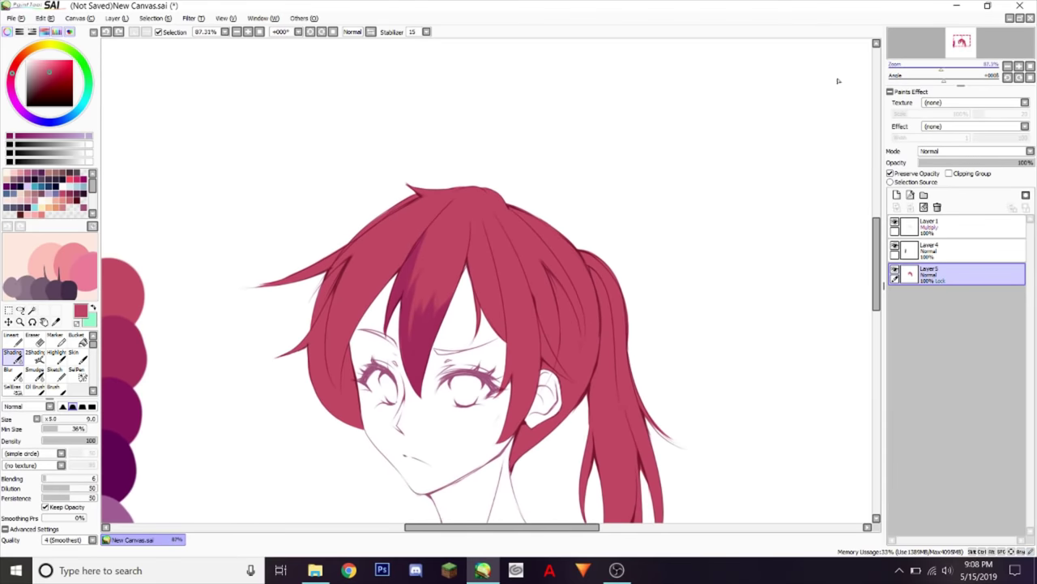
left_click_drag(460, 246, 455, 246)
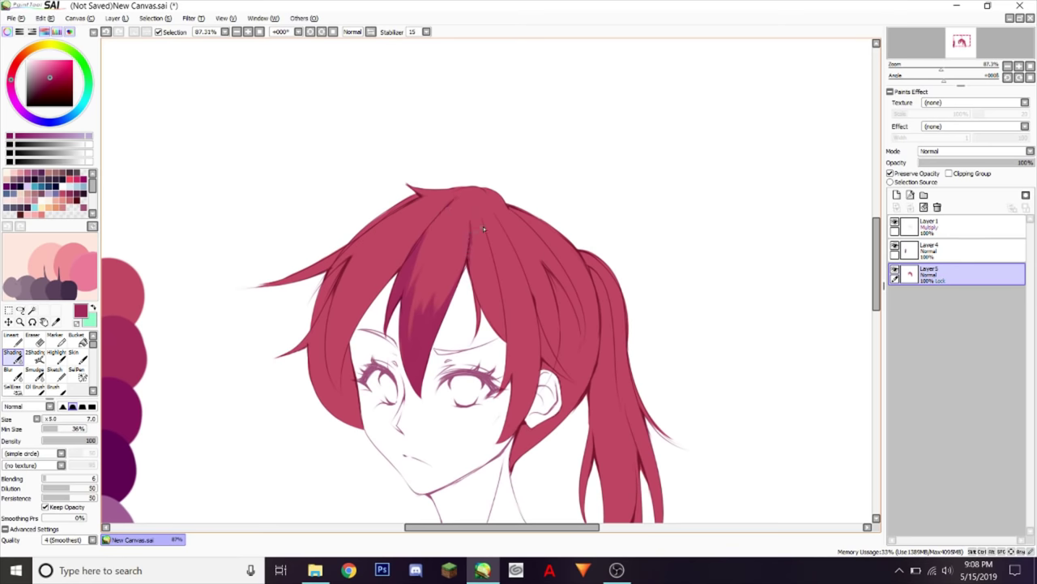
scroll(510, 212, "up", 3)
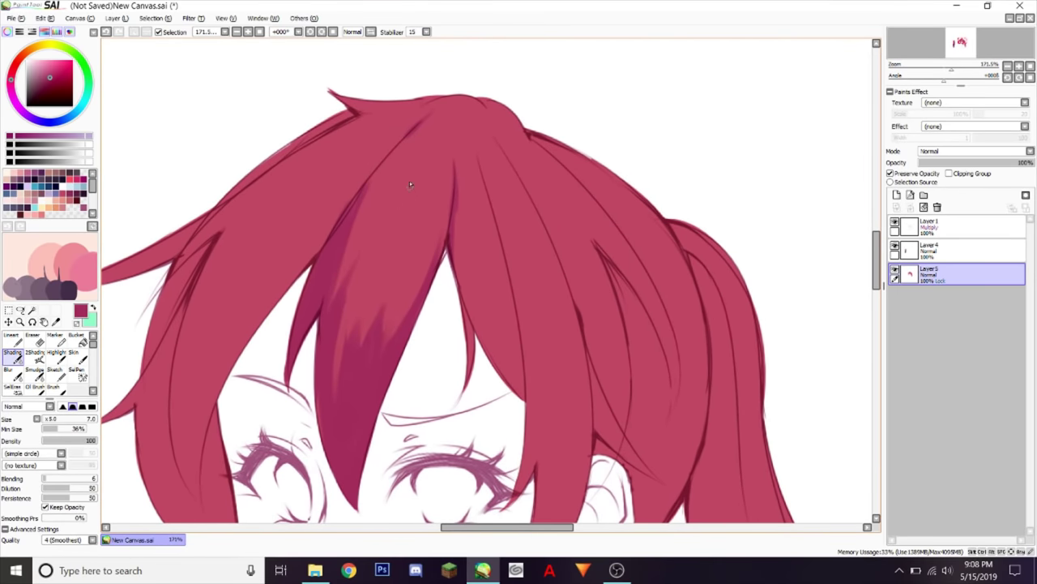
left_click_drag(414, 180, 392, 217)
mouse_move(376, 222)
left_mouse_down()
mouse_move(405, 193)
mouse_move(382, 243)
mouse_move(391, 238)
mouse_move(382, 217)
mouse_move(395, 220)
mouse_move(390, 270)
mouse_move(397, 232)
left_mouse_up()
left_click_drag(413, 180, 389, 248)
key("ctrl+z")
left_click_drag(383, 213, 428, 204)
left_click_drag(946, 68, 951, 69)
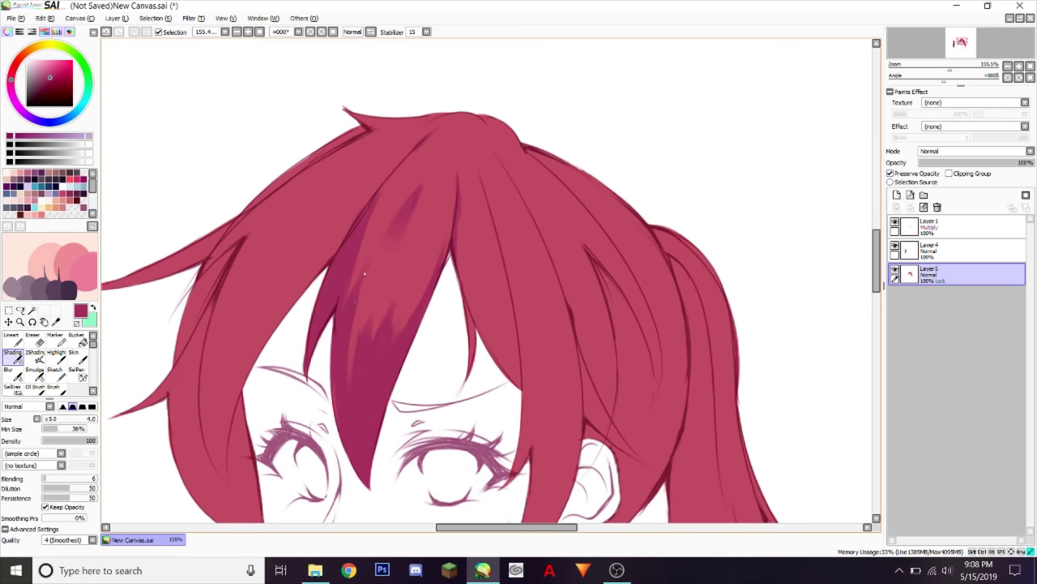
Step: Break up and soften the central bang's zigzag shadow edge with alternating strokes of sampled base red and crimson
scroll(868, 219, "down", 1)
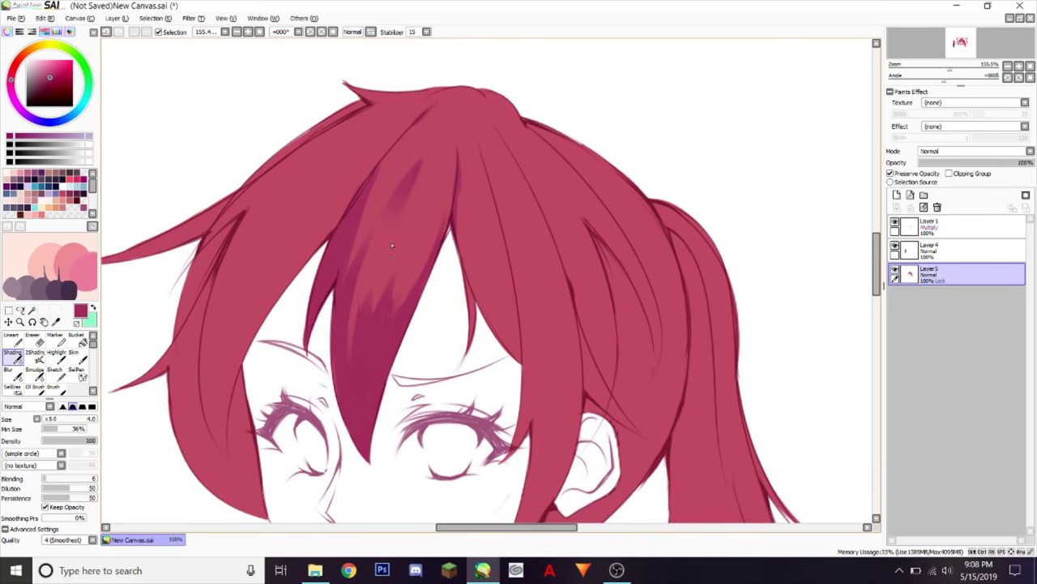
mouse_move(369, 327)
left_mouse_down()
mouse_move(401, 327)
mouse_move(366, 318)
mouse_move(391, 301)
left_mouse_up()
right_click(415, 217)
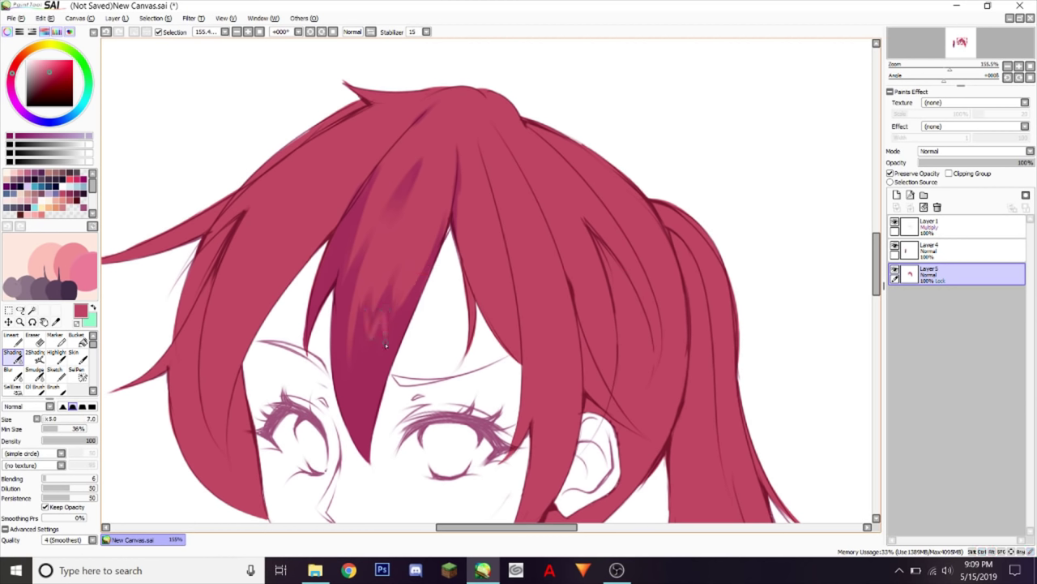
mouse_move(386, 345)
left_mouse_down()
mouse_move(431, 284)
mouse_move(394, 294)
mouse_move(366, 261)
mouse_move(334, 310)
mouse_move(349, 291)
mouse_move(347, 332)
mouse_move(341, 305)
mouse_move(361, 383)
mouse_move(369, 322)
left_mouse_up()
left_click_drag(381, 359, 374, 350)
right_click(346, 233)
left_click_drag(365, 271, 367, 302)
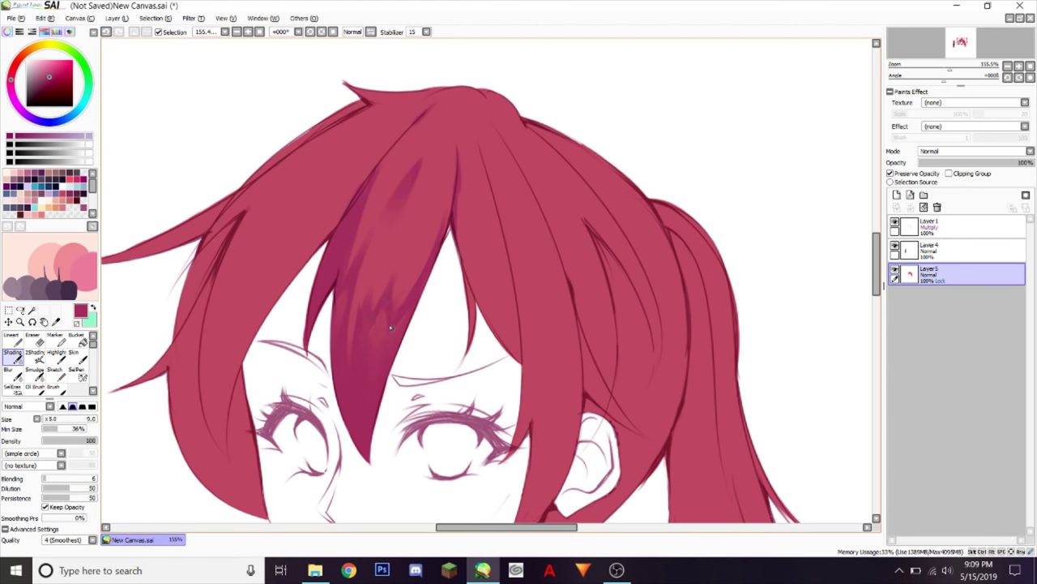
left_click_drag(446, 230, 451, 201)
Step: Lay crimson strokes along the outer edge and across the middle of the wide bang over the far side of the face
mouse_move(955, 71)
left_mouse_down()
mouse_move(945, 73)
mouse_move(950, 57)
left_mouse_up()
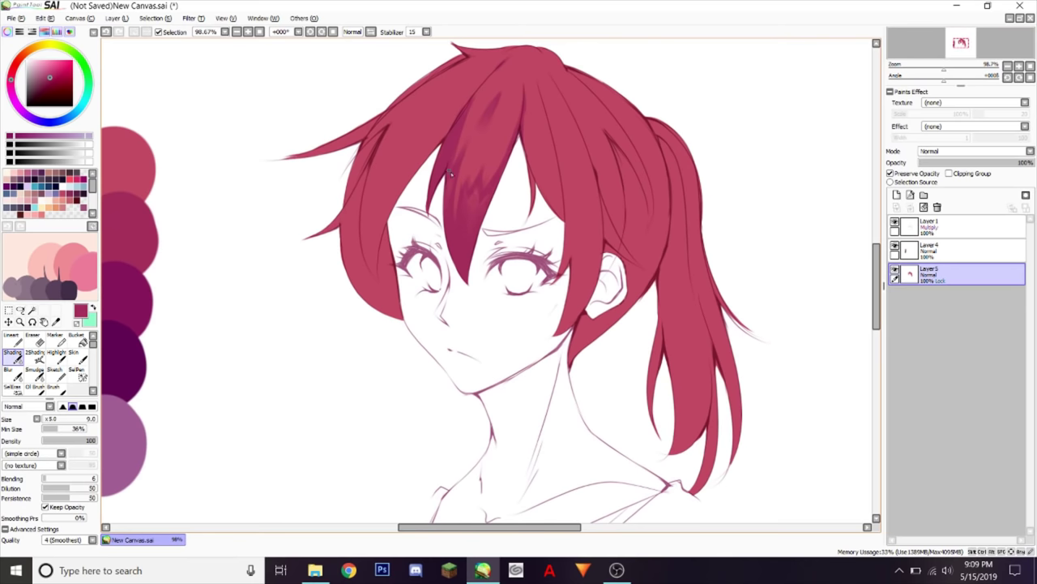
left_click_drag(876, 256, 877, 249)
left_click_drag(943, 68, 947, 70)
scroll(878, 261, "up", 3)
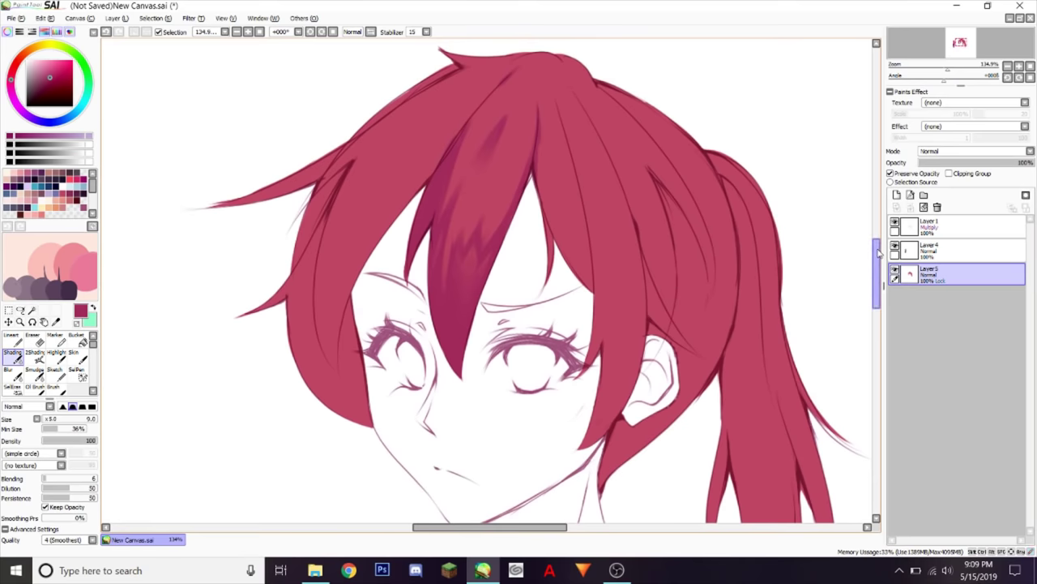
left_click_drag(411, 124, 300, 233)
key("ctrl+z")
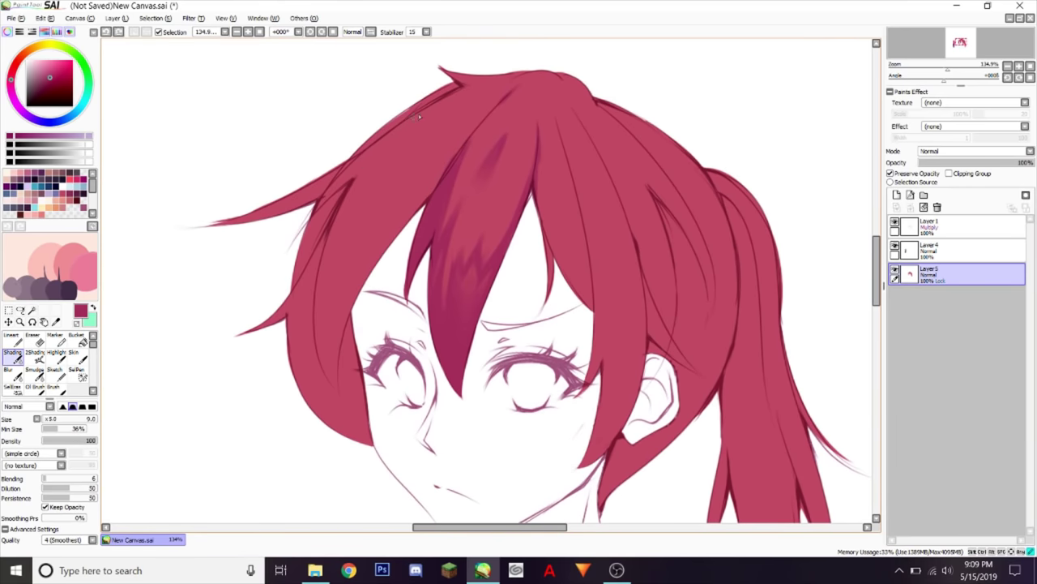
left_click_drag(418, 116, 303, 222)
mouse_move(369, 170)
left_mouse_down()
mouse_move(321, 203)
mouse_move(324, 268)
mouse_move(354, 235)
mouse_move(348, 292)
mouse_move(404, 219)
mouse_move(395, 207)
left_mouse_up()
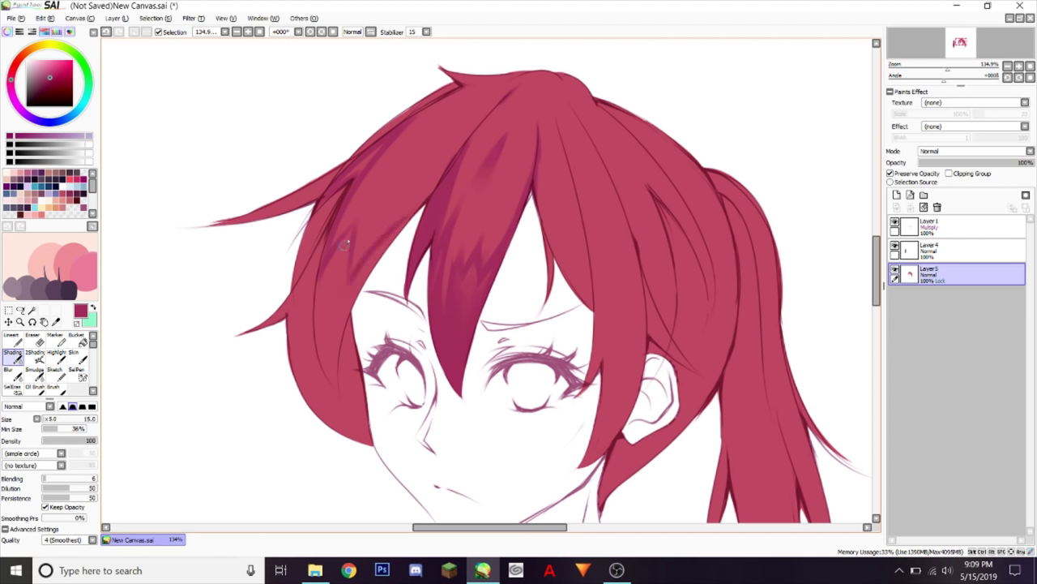
Step: Fill the lower half of the far-side bang down to its tip with crimson, leaving a jagged upper edge
left_click_drag(348, 238, 321, 285)
left_click_drag(326, 276, 317, 318)
key("ctrl+z")
mouse_move(328, 271)
left_mouse_down()
mouse_move(319, 339)
mouse_move(326, 283)
left_mouse_up()
mouse_move(332, 376)
left_mouse_down()
mouse_move(336, 324)
mouse_move(394, 239)
left_mouse_up()
mouse_move(356, 278)
left_mouse_down()
mouse_move(379, 249)
mouse_move(334, 319)
left_mouse_up()
left_click_drag(347, 245, 331, 387)
mouse_move(340, 237)
left_mouse_down()
mouse_move(360, 216)
mouse_move(333, 251)
mouse_move(350, 210)
left_mouse_up()
right_click(361, 243)
key("ctrl+z")
right_click(334, 247)
Step: In mirrored view, shade the short bang beside the parting with crimson and touch up the far-side bang
key("h")
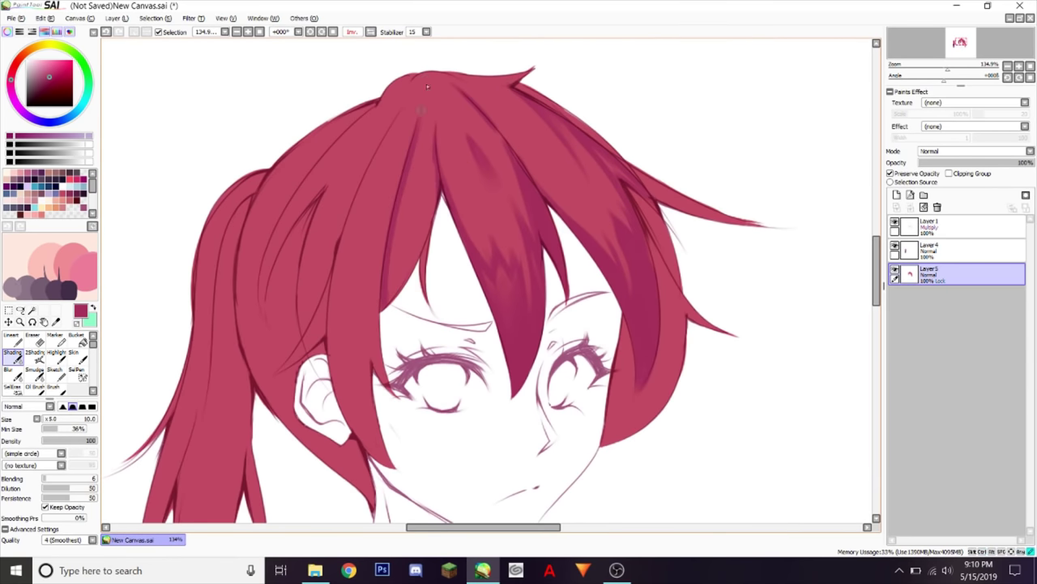
key("bracketright")
key("bracketright")
left_click_drag(428, 215, 392, 299)
left_click_drag(408, 200, 405, 283)
right_click(404, 232)
key("bracketright")
left_click_drag(403, 225, 412, 245)
mouse_move(629, 249)
left_mouse_down()
mouse_move(645, 290)
mouse_move(614, 290)
left_mouse_up()
key("bracketleft")
Step: Shade the long side lock in front of the ear with crimson from its root to its tip
mouse_move(948, 68)
left_mouse_down()
mouse_move(934, 68)
mouse_move(945, 67)
left_mouse_up()
right_click(775, 294)
key("bracketleft")
left_click_drag(386, 208, 370, 290)
key("bracketright")
mouse_move(392, 178)
left_mouse_down()
mouse_move(365, 264)
mouse_move(405, 430)
left_mouse_up()
key("bracketleft")
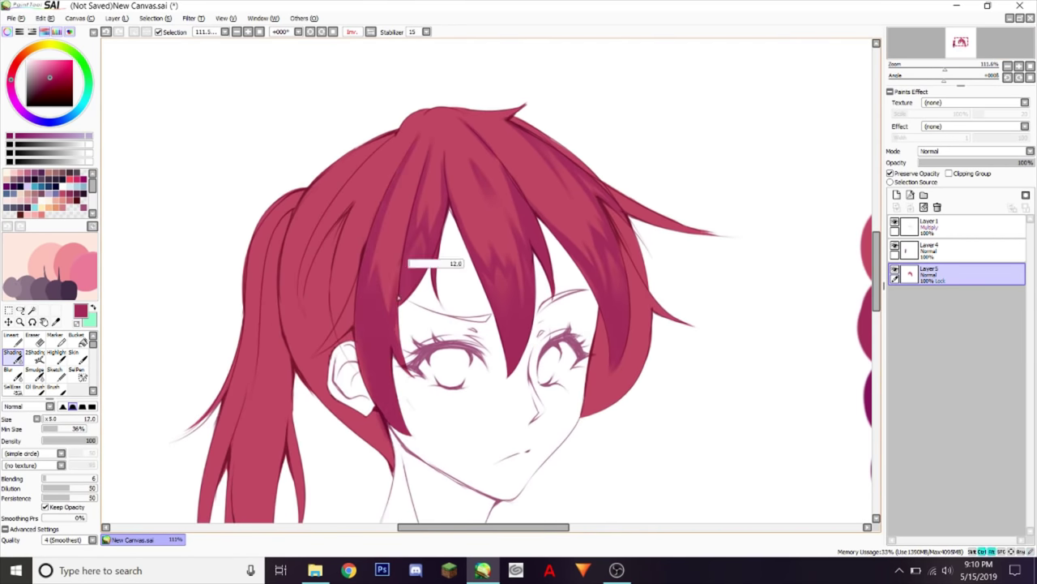
Step: Blend the shadow edges of the long side lock with sampled hair colours and add crimson streaks beside it
right_click(392, 243)
mouse_move(370, 271)
left_mouse_down()
mouse_move(368, 322)
mouse_move(385, 307)
left_mouse_up()
right_click(382, 302)
left_click_drag(396, 264, 395, 285)
left_click_drag(410, 157, 400, 197)
mouse_move(345, 220)
left_mouse_down()
mouse_move(333, 276)
mouse_move(341, 331)
left_mouse_up()
left_click_drag(365, 290, 374, 290)
Step: Shade the small raised strand at the top of the crown with crimson in mirrored view, then restore the normal view
left_click_drag(945, 69, 952, 69)
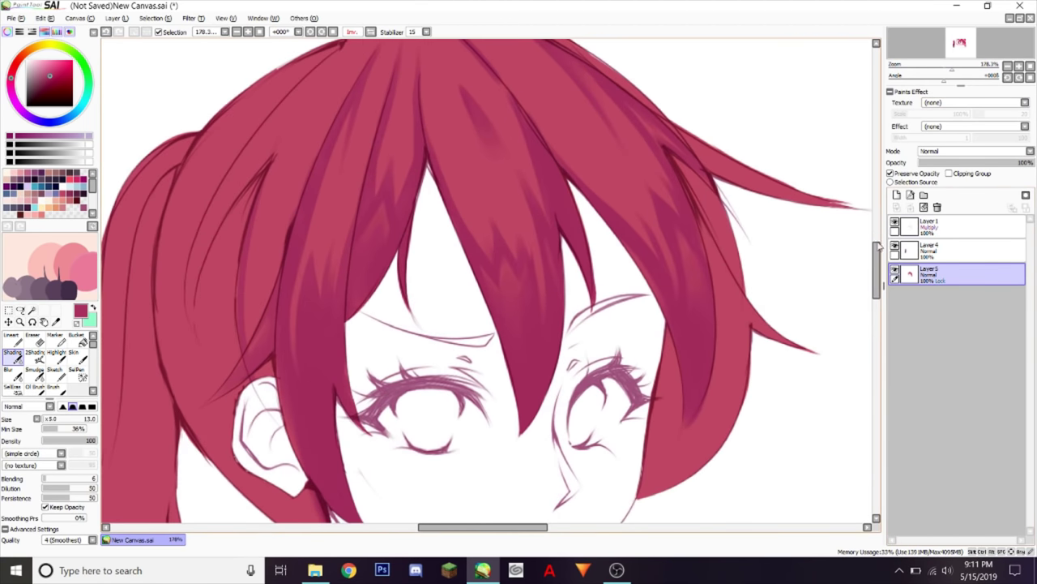
left_click_drag(881, 247, 875, 224)
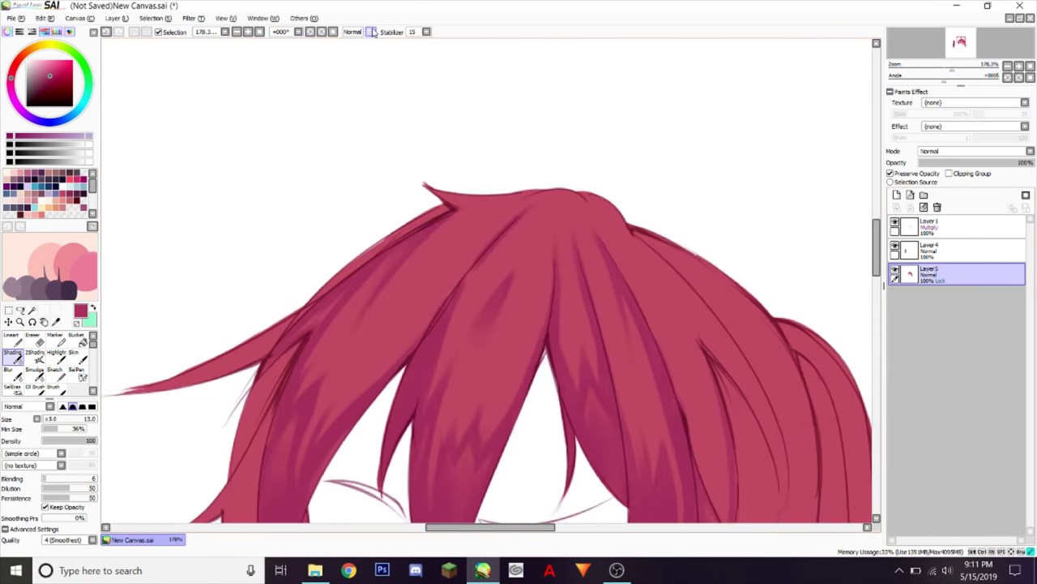
left_click(352, 32)
left_click_drag(951, 68, 951, 69)
left_click(370, 32)
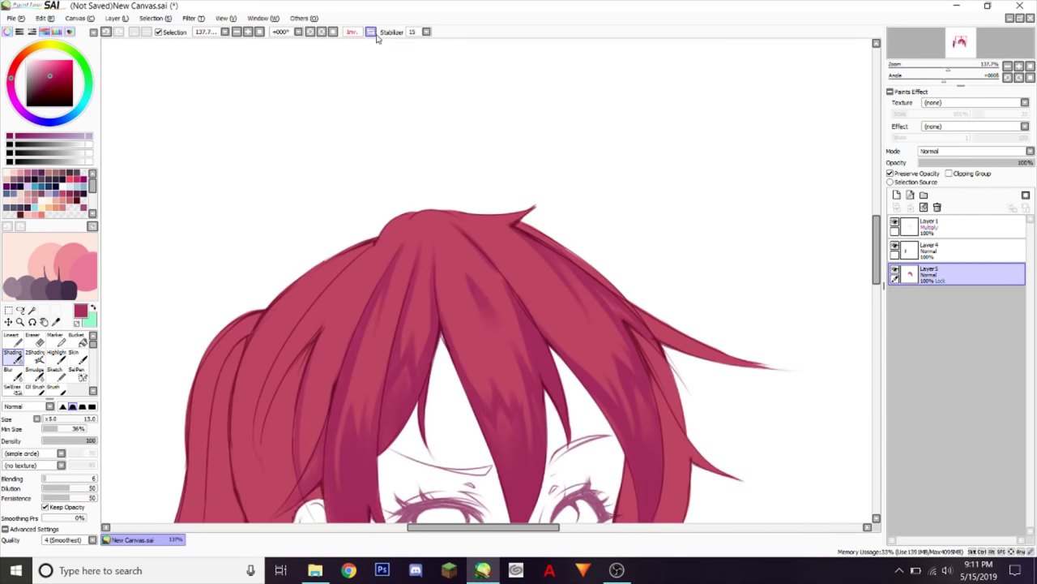
mouse_move(439, 295)
left_mouse_down()
mouse_move(430, 208)
mouse_move(405, 232)
left_mouse_up()
key("ctrl+z")
key("ctrl+z")
left_click_drag(427, 210, 388, 258)
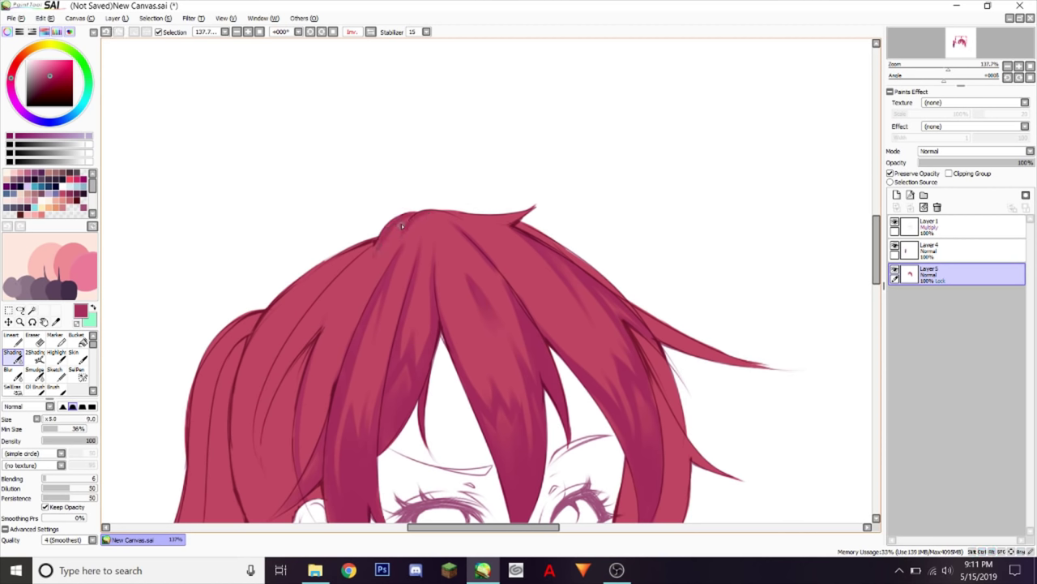
key("ctrl+z")
left_click_drag(421, 215, 442, 213)
mouse_move(370, 256)
left_mouse_down()
mouse_move(413, 219)
mouse_move(384, 264)
mouse_move(439, 213)
left_mouse_up()
left_click(371, 31)
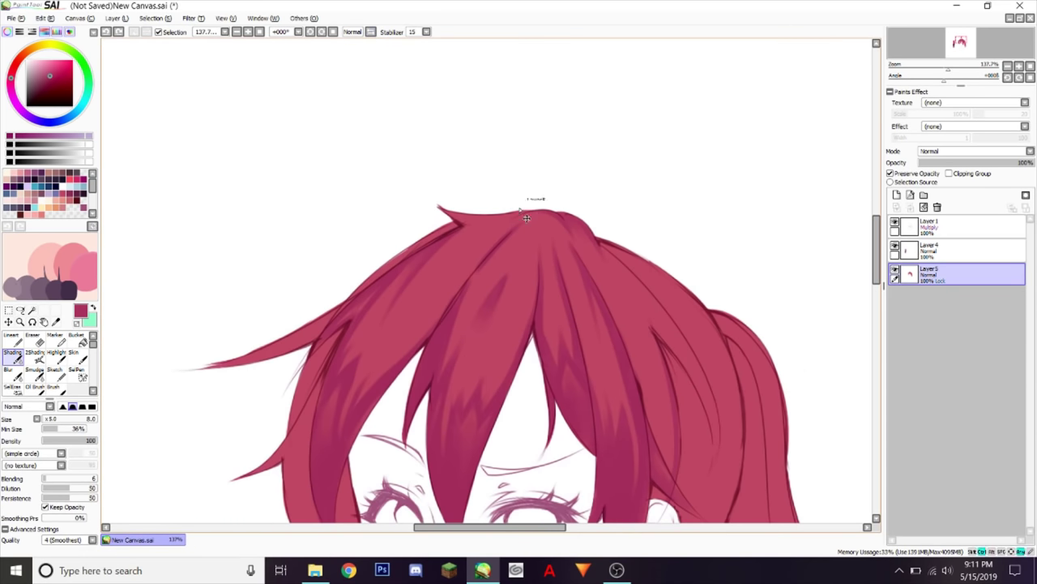
Step: Shade the crown's upper edge next to the small tuft with crimson, reducing the Shading brush to size 7
mouse_move(517, 219)
left_mouse_down()
mouse_move(485, 240)
mouse_move(457, 226)
mouse_move(519, 218)
left_mouse_up()
key("bracketleft")
key("bracketleft")
key("bracketleft")
key("bracketleft")
key("bracketleft")
key("bracketleft")
key("bracketleft")
key("bracketleft")
key("bracketleft")
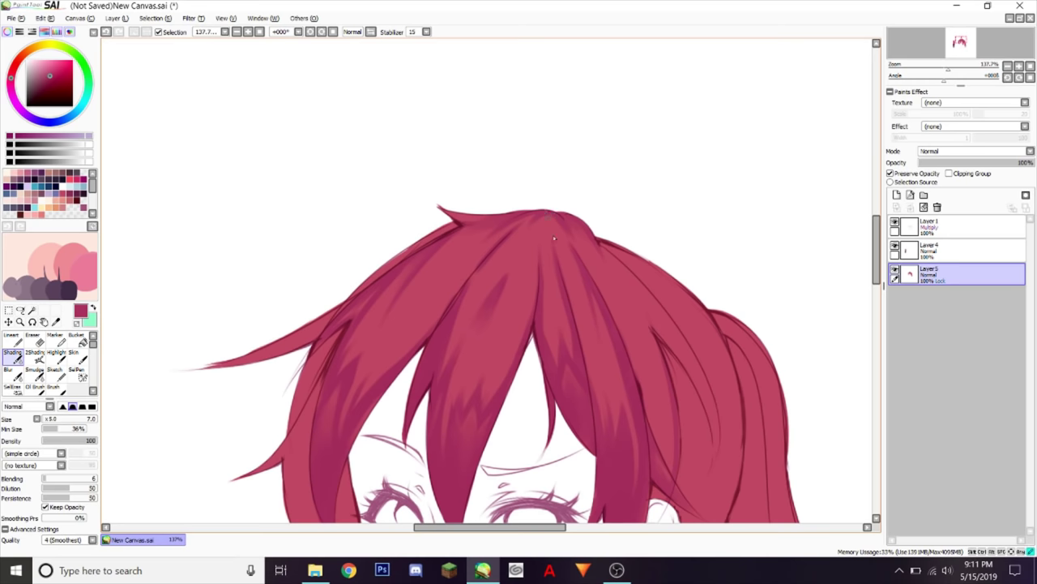
Step: In mirrored view at 100% zoom, shade the strands above the ear with crimson and reduce the brush to size 6
key("Home")
key("h")
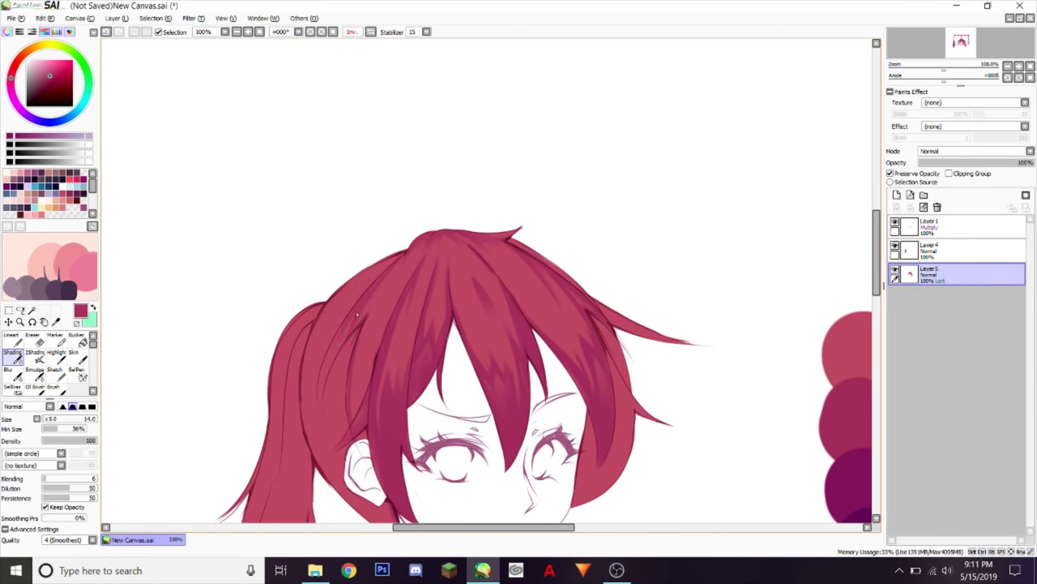
mouse_move(365, 343)
left_mouse_down()
mouse_move(355, 417)
mouse_move(363, 388)
left_mouse_up()
key("bracketleft")
key("bracketleft")
key("bracketleft")
key("bracketleft")
key("bracketleft")
key("bracketleft")
key("bracketleft")
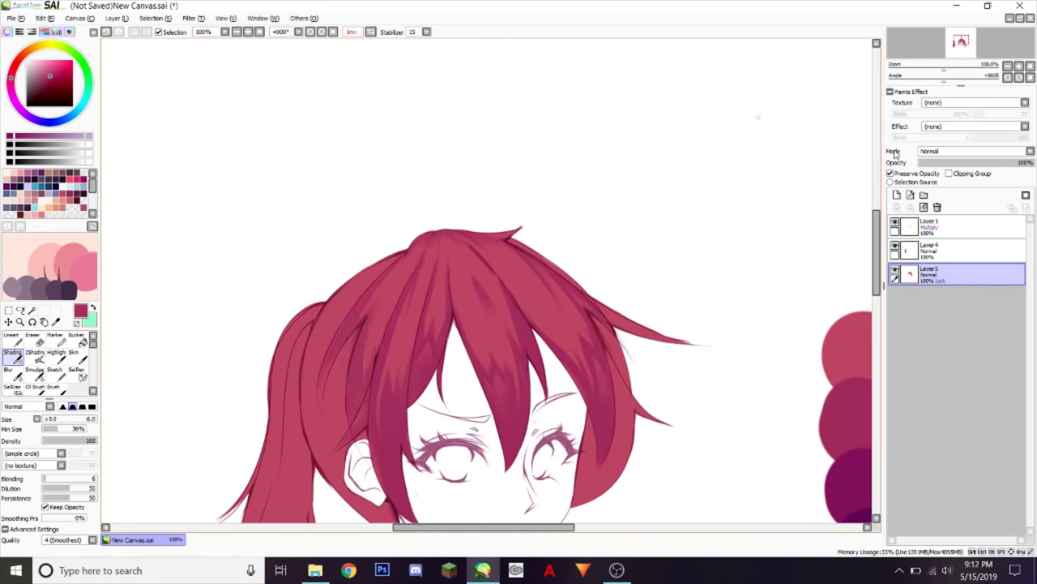
Step: Enlarge the Shading brush to size 35 and shade the back section of hair above and behind the ear with crimson
key("Down")
key("Down")
key("bracketright")
key("bracketright")
key("bracketright")
key("bracketright")
key("bracketright")
key("bracketright")
key("bracketright")
key("bracketright")
key("bracketright")
key("bracketright")
key("bracketright")
key("bracketright")
key("bracketright")
key("bracketright")
key("bracketright")
key("bracketright")
key("bracketright")
left_click_drag(305, 258, 361, 375)
left_click_drag(326, 317, 400, 410)
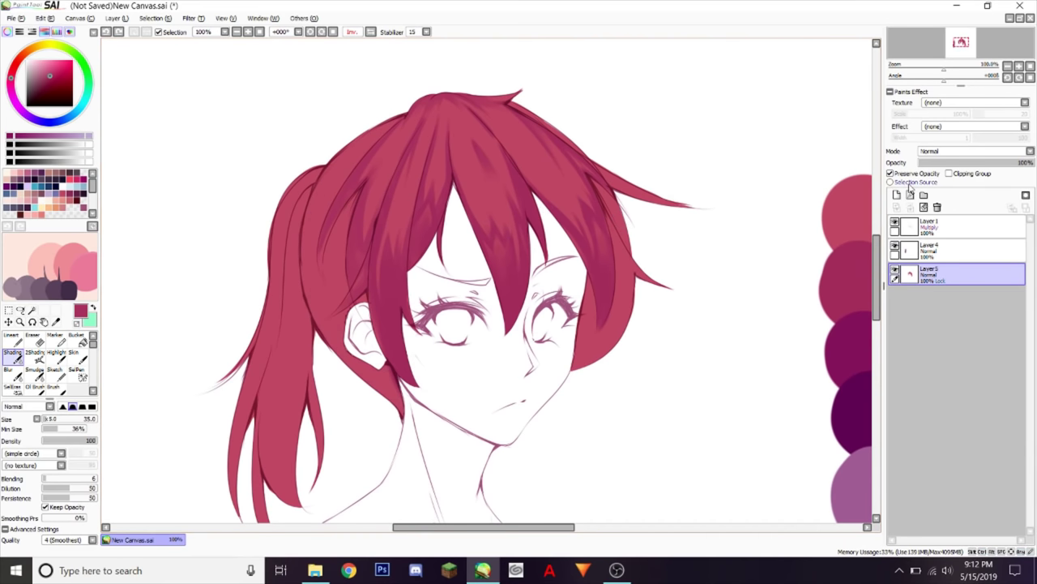
Step: Reduce the Shading brush to size 10 and shade the hair framing the far cheek with crimson, checking it in mirrored view
left_click_drag(944, 68, 943, 70)
key("bracketleft")
key("bracketleft")
key("bracketleft")
key("bracketleft")
key("bracketleft")
key("bracketleft")
key("bracketleft")
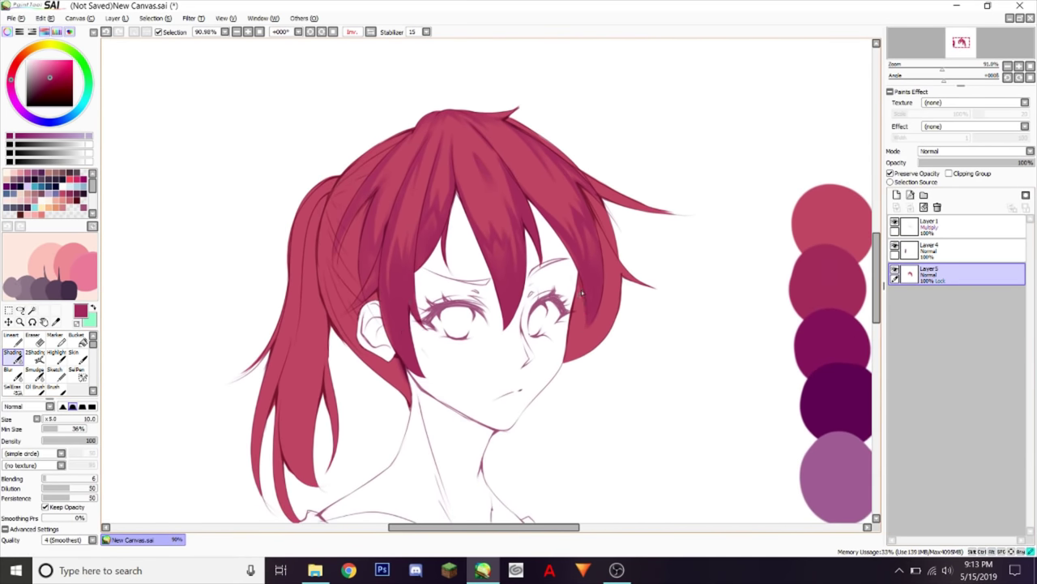
key("bracketleft")
key("bracketleft")
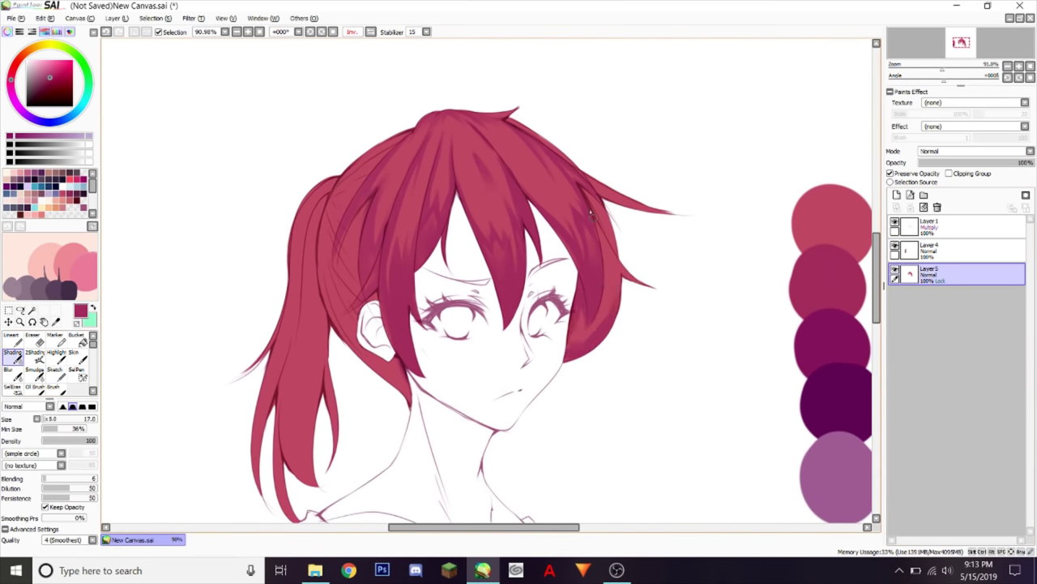
key("h")
key("bracketleft")
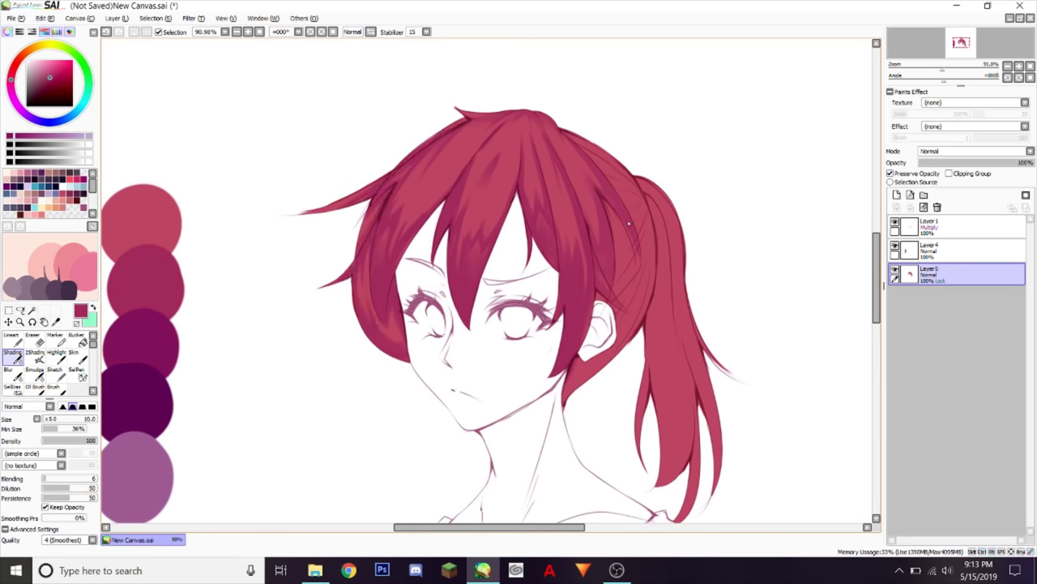
key("h")
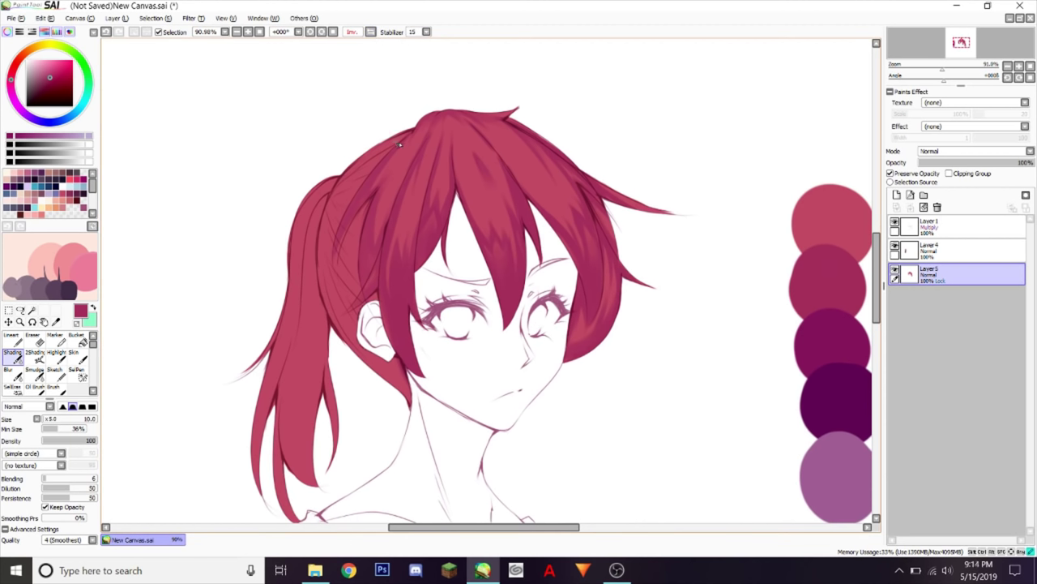
Step: Shade the hair behind the ear and down to the nape with crimson, using brush size 19 for the broader area
left_click_drag(399, 144, 381, 162)
left_click_drag(321, 282, 399, 353)
key("ctrl+z")
left_click_drag(325, 298, 412, 392)
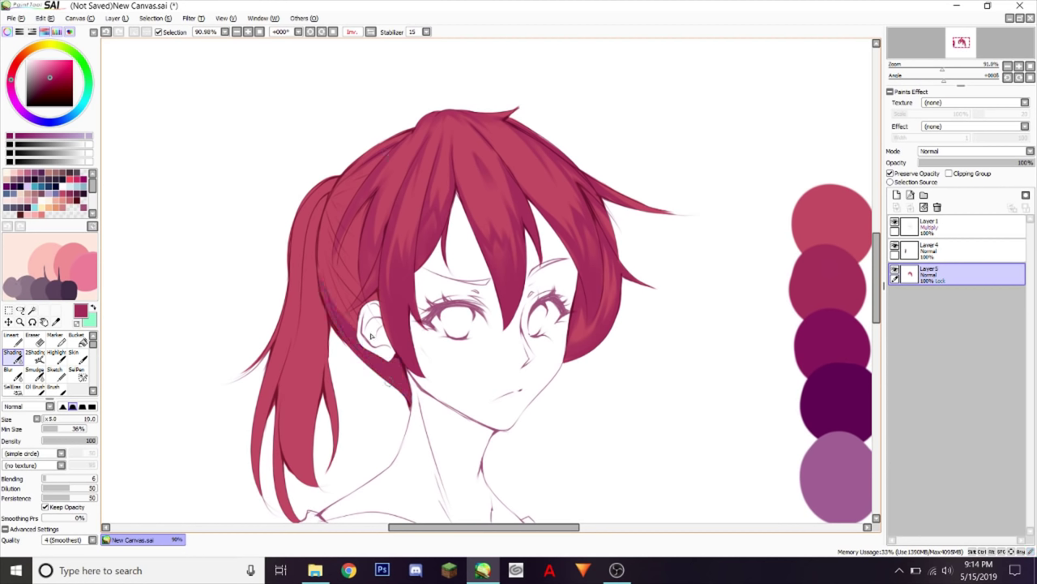
mouse_move(392, 252)
left_mouse_down()
mouse_move(366, 252)
mouse_move(367, 271)
mouse_move(350, 271)
left_mouse_up()
mouse_move(357, 317)
left_mouse_down()
mouse_move(324, 269)
mouse_move(353, 316)
left_mouse_up()
left_click_drag(351, 273, 327, 189)
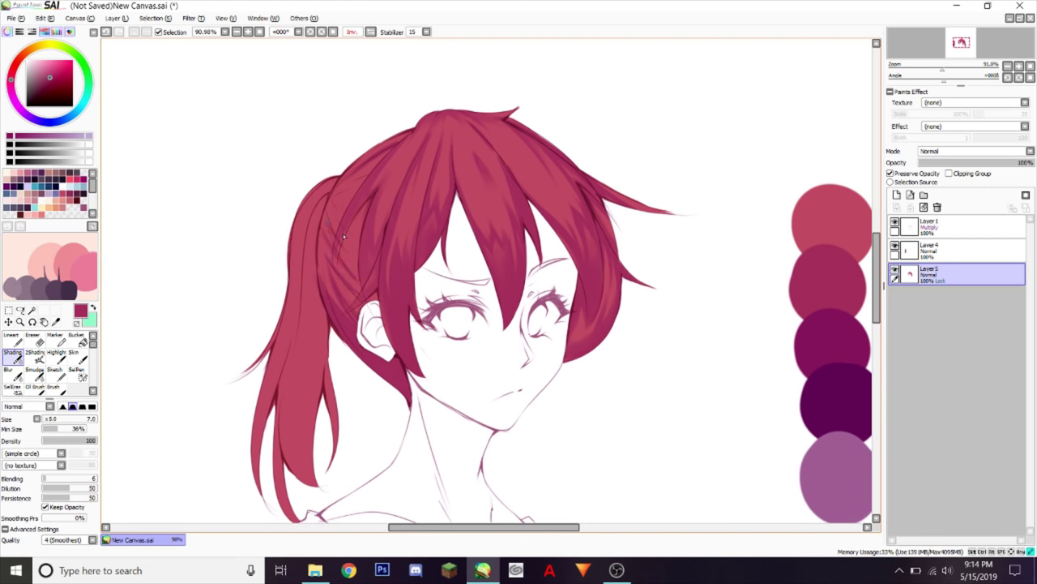
Step: Shade the pulled-back strands between the ear and the ponytail base with crimson, reducing the brush to size 8
left_click_drag(327, 206, 371, 177)
left_click_drag(361, 214, 370, 212)
left_click_drag(335, 245, 341, 244)
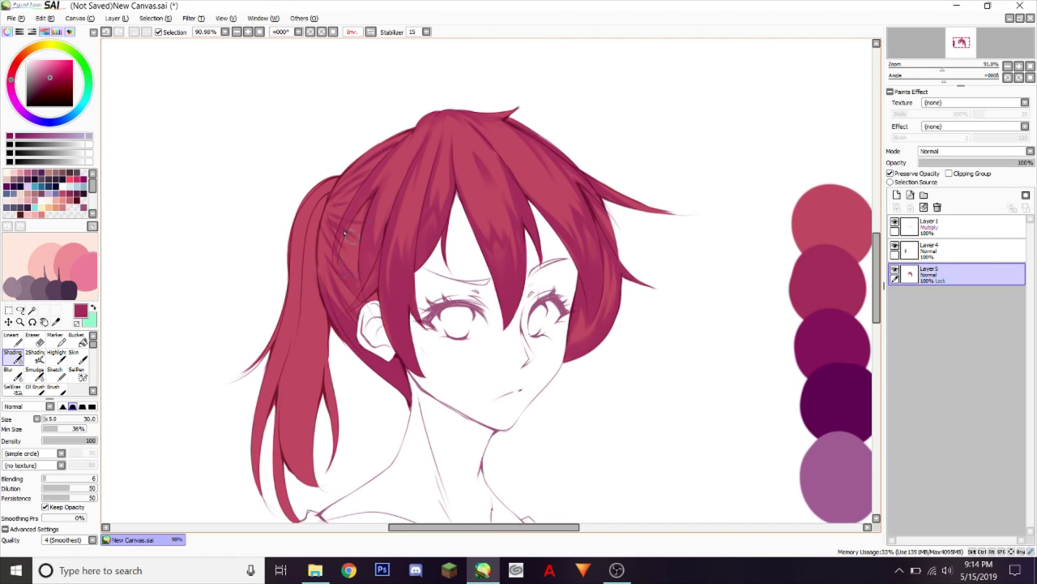
left_click_drag(366, 195, 363, 202)
left_click_drag(356, 246, 367, 208)
key("ctrl+z")
key("ctrl+z")
left_click_drag(356, 264, 361, 228)
left_click_drag(319, 242, 323, 241)
left_click_drag(358, 194, 347, 191)
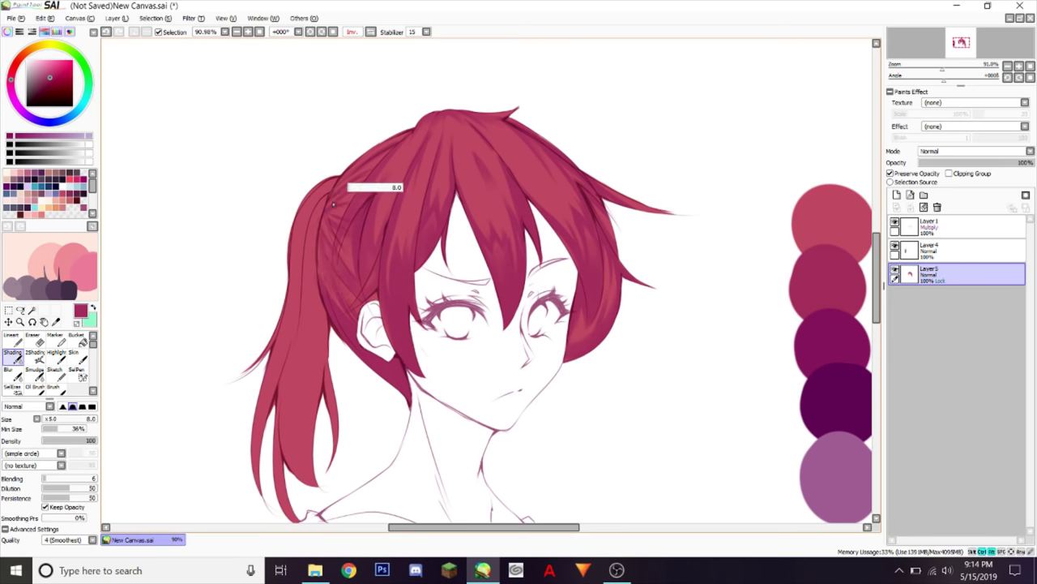
key("ctrl+z")
Step: Shade the top of the ponytail just below its base with crimson at brush size 9, keeping the canvas unrotated
mouse_move(941, 69)
left_mouse_down()
mouse_move(932, 76)
mouse_move(941, 78)
left_mouse_up()
left_click(946, 78)
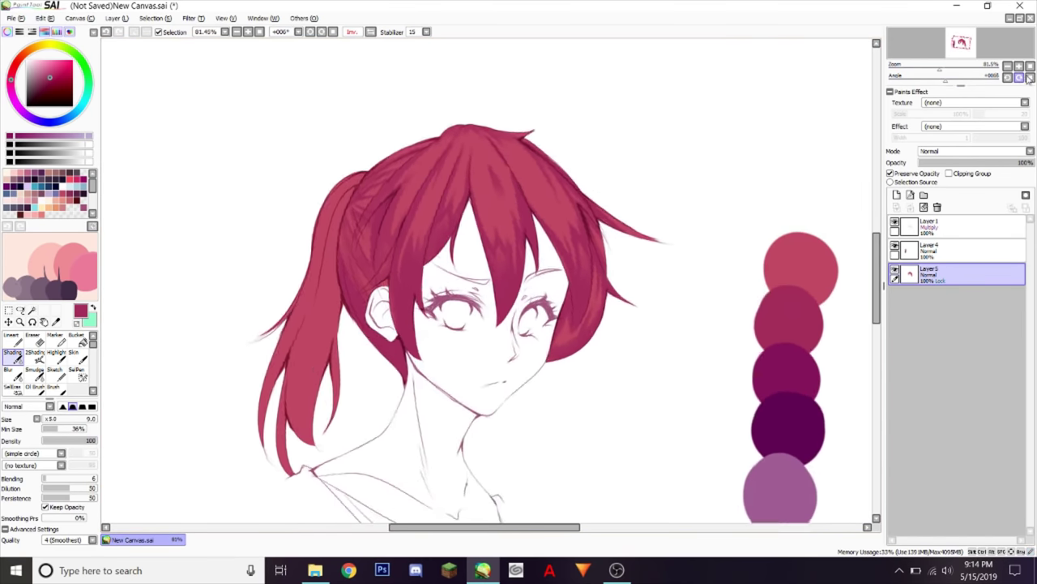
left_click(1029, 78)
left_click_drag(530, 526, 502, 523)
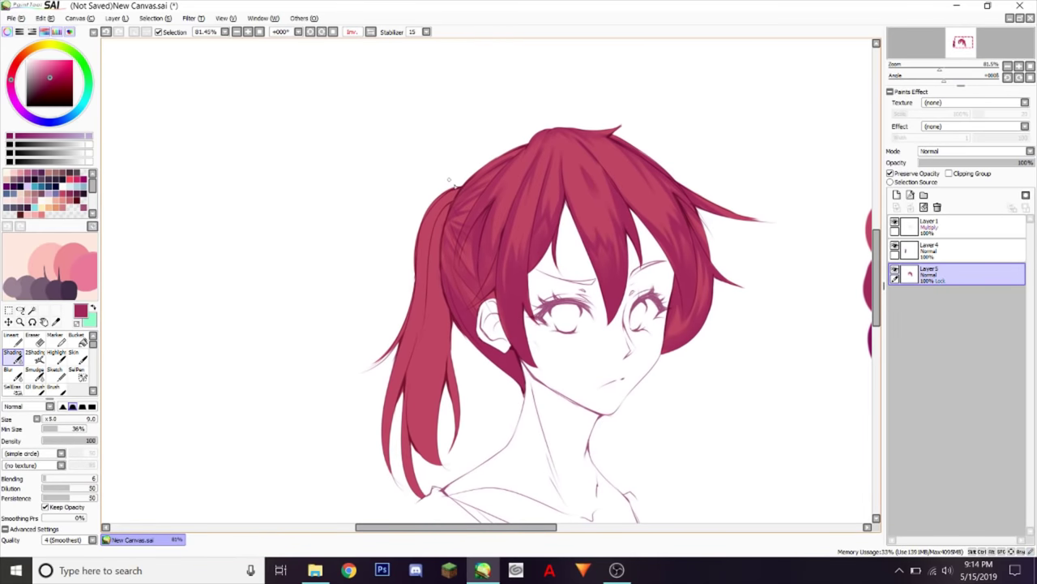
mouse_move(449, 180)
left_mouse_down()
mouse_move(432, 231)
mouse_move(439, 217)
left_mouse_up()
key("ctrl+z")
mouse_move(438, 235)
left_mouse_down()
mouse_move(452, 204)
mouse_move(451, 220)
left_mouse_up()
mouse_move(418, 291)
left_mouse_down()
mouse_move(428, 223)
mouse_move(437, 291)
left_mouse_up()
key("ctrl+z")
key("]")
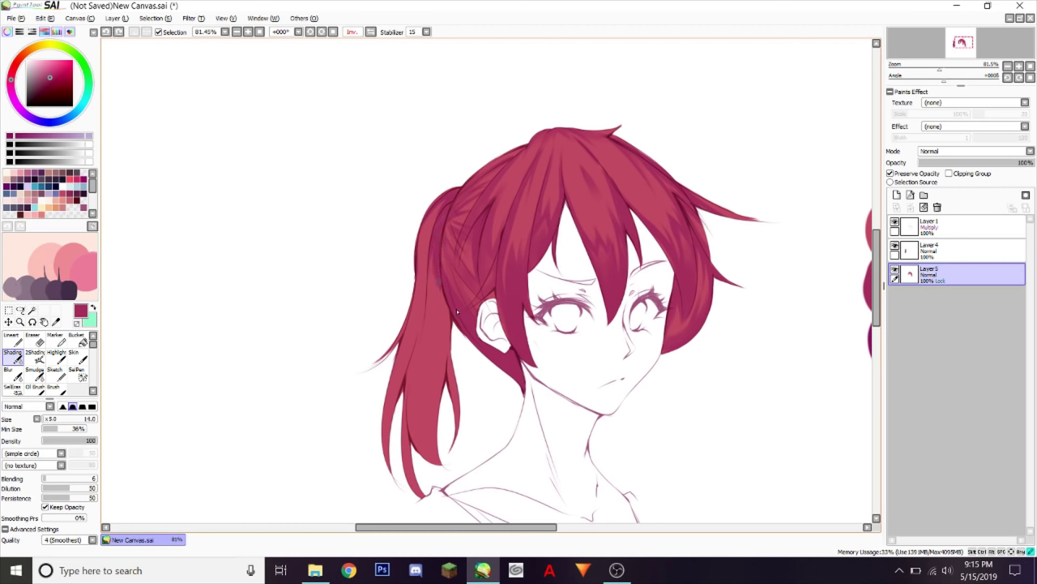
Step: Shade the ponytail's inner edge and its middle strands with crimson, reducing the Shading brush to size 10
left_click_drag(454, 332, 454, 334)
key("ctrl+z")
left_click_drag(436, 274, 452, 331)
key("[")
key("[")
key("[")
key("[")
left_click_drag(420, 335, 418, 399)
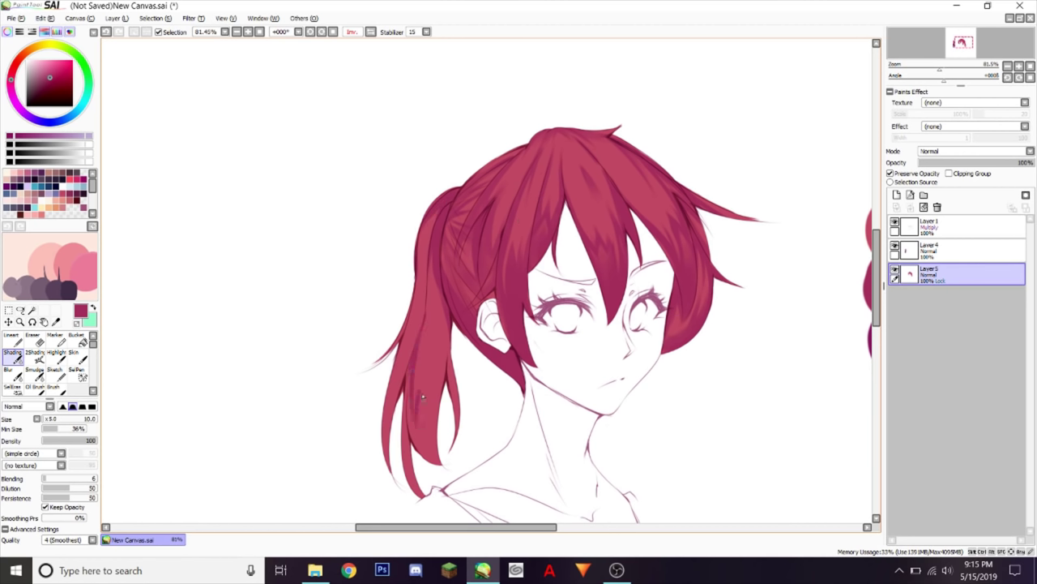
key("ctrl+z")
mouse_move(450, 321)
left_mouse_down()
mouse_move(411, 458)
mouse_move(428, 460)
left_mouse_up()
Step: Fill in crimson shading on the lower part of the ponytail with brush size 14 and dismiss the low-battery notice
key("]")
key("]")
key("]")
mouse_move(431, 423)
left_mouse_down()
mouse_move(423, 413)
mouse_move(443, 381)
mouse_move(438, 447)
mouse_move(434, 429)
left_mouse_up()
key("]")
key("]")
key("]")
key("]")
key("[")
key("[")
key("[")
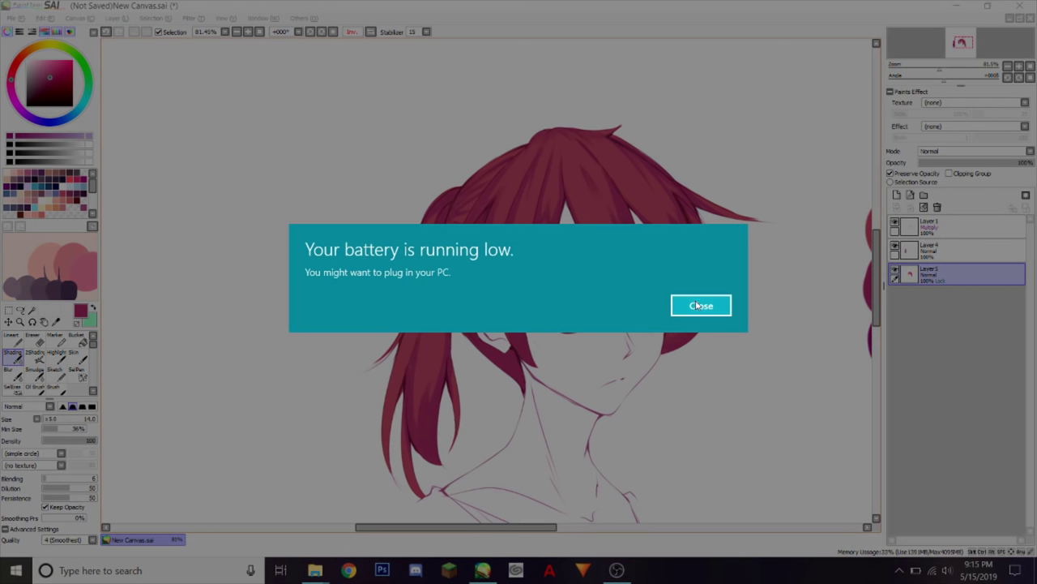
left_click(695, 306)
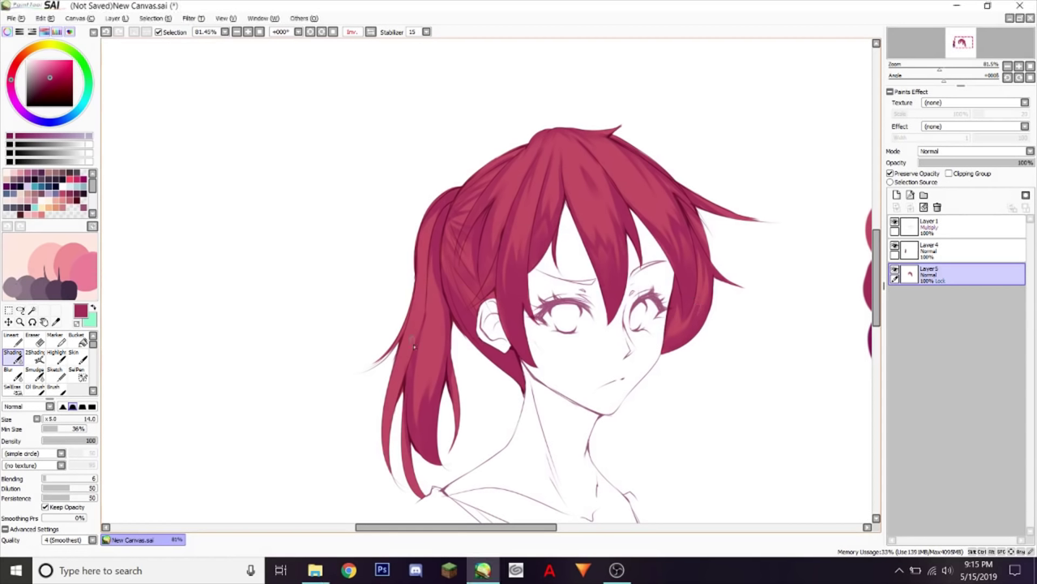
Step: Shade the ponytail's outer strands and outer edge with crimson at brush size 14
key("ctrl+z")
left_click_drag(421, 324, 409, 365)
key("ctrl+z")
left_click_drag(387, 467, 394, 365)
left_click_drag(423, 222, 418, 245)
left_click_drag(412, 308, 395, 349)
mouse_move(430, 265)
left_mouse_down()
mouse_move(429, 286)
mouse_move(430, 261)
left_mouse_up()
left_click_drag(418, 429, 432, 335)
key("ctrl+z")
mouse_move(431, 376)
left_mouse_down()
mouse_move(435, 303)
mouse_move(438, 327)
left_mouse_up()
key("ctrl+z")
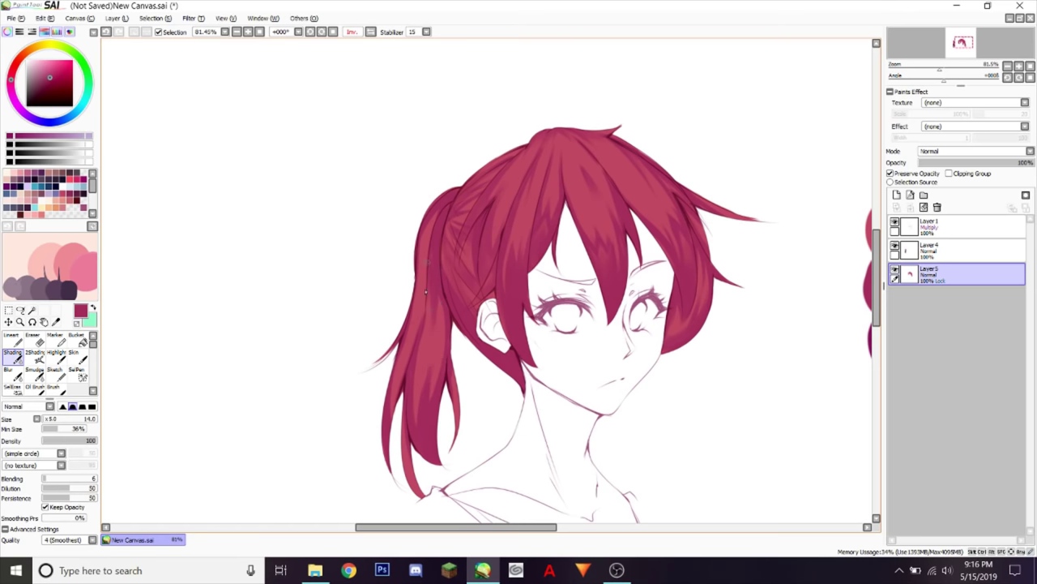
left_click_drag(941, 72, 948, 70)
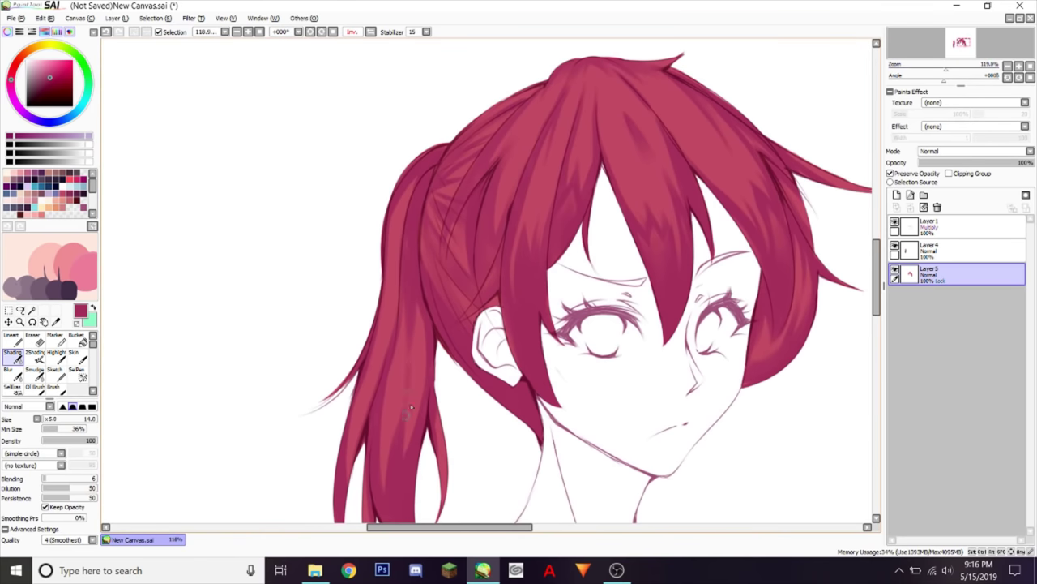
left_click_drag(949, 70, 947, 69)
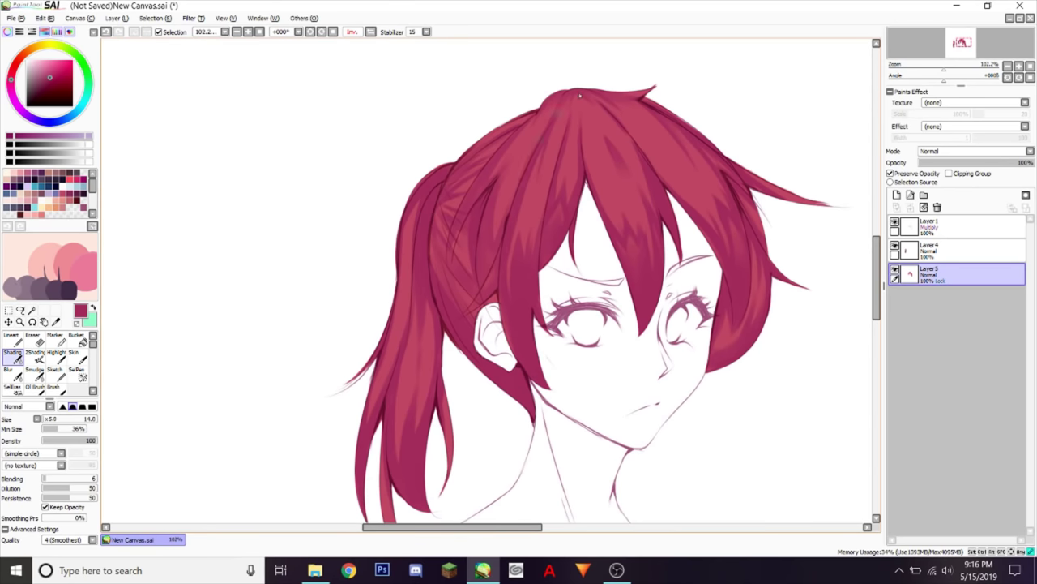
Step: Pick the dark magenta from the third swatch circle as the brush colour and toggle the hair layer's visibility off and on
mouse_move(944, 69)
left_mouse_down()
mouse_move(957, 42)
mouse_move(947, 44)
left_mouse_up()
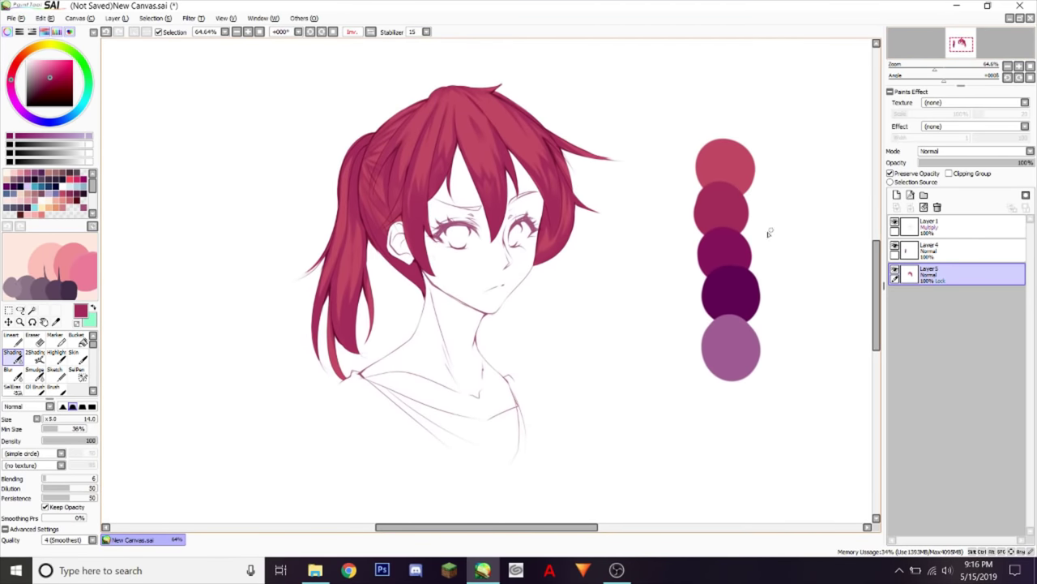
left_click(727, 244, "alt")
left_click(895, 269)
left_click(895, 269)
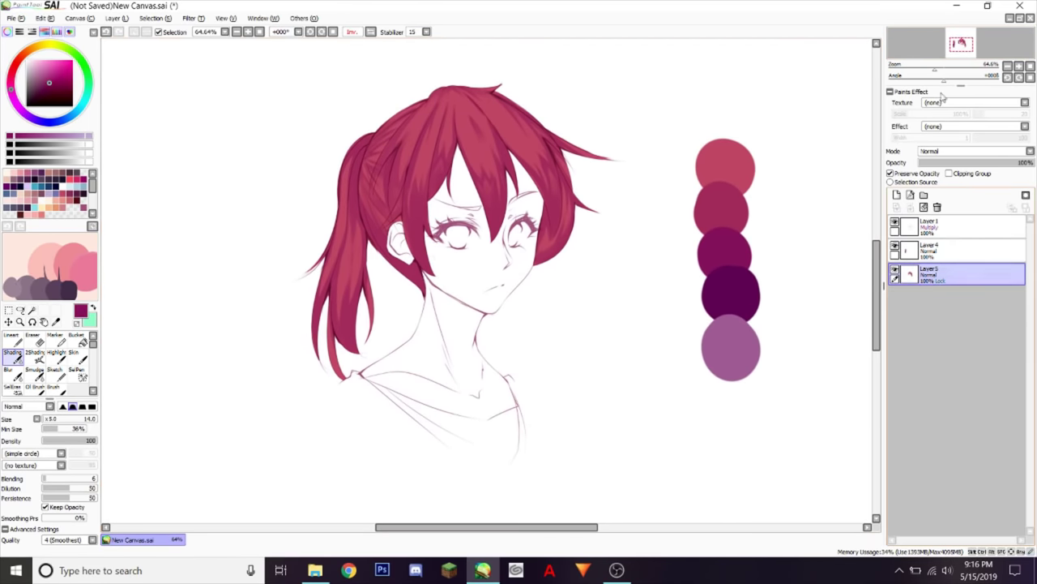
Step: Start dark magenta shading on the strands of the near side of the fringe at 119% zoom
left_click_drag(937, 67, 947, 68)
left_click_drag(953, 53, 950, 59)
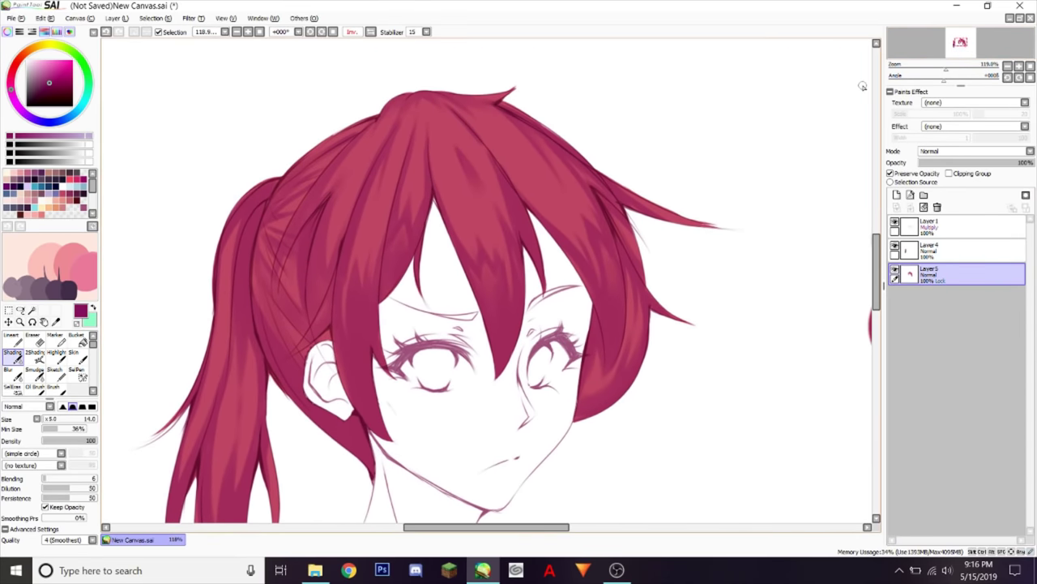
mouse_move(454, 242)
left_mouse_down()
mouse_move(513, 282)
mouse_move(512, 171)
mouse_move(493, 144)
left_mouse_up()
key("ctrl+z")
left_click_drag(380, 215, 362, 212)
left_click_drag(349, 268, 331, 271)
Step: Shade the strands above the ear and along the side lock with dark magenta, reducing the Shading brush to size 8
left_click_drag(304, 347, 295, 354)
key("ctrl+z")
left_click_drag(333, 312, 299, 352)
key("ctrl+z")
mouse_move(333, 309)
left_mouse_down()
mouse_move(294, 352)
mouse_move(314, 339)
mouse_move(305, 347)
left_mouse_up()
mouse_move(332, 316)
left_mouse_down()
mouse_move(347, 274)
mouse_move(306, 348)
left_mouse_up()
mouse_move(332, 287)
left_mouse_down()
mouse_move(347, 225)
mouse_move(318, 257)
left_mouse_up()
key("ctrl+z")
mouse_move(318, 212)
left_mouse_down()
mouse_move(308, 249)
mouse_move(303, 229)
left_mouse_up()
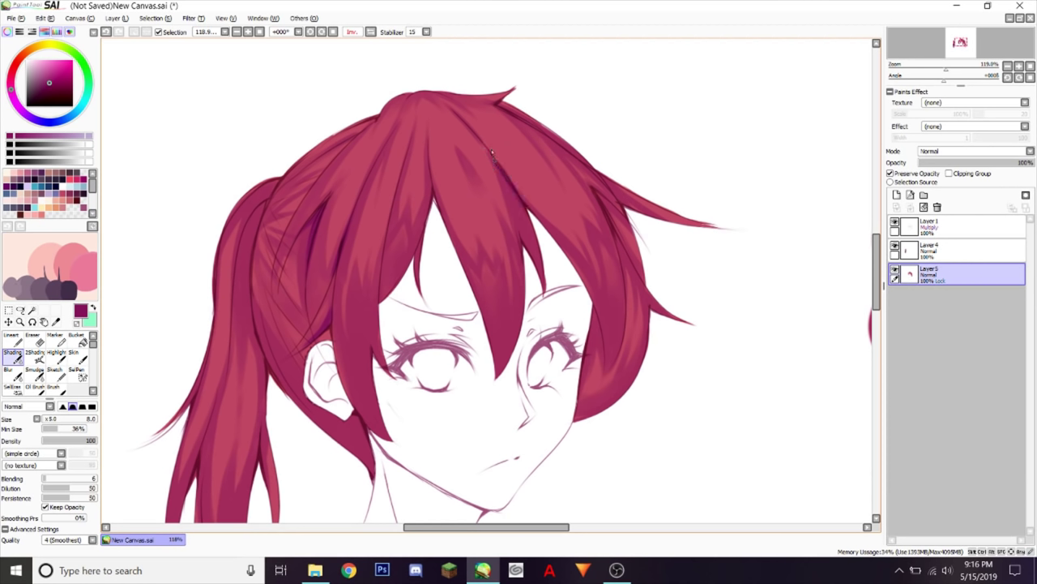
Step: Add jagged dark magenta shading to the central bang and to the side lock near the temple
left_click_drag(493, 156, 511, 208)
left_click_drag(481, 251, 497, 277)
mouse_move(372, 263)
left_mouse_down()
mouse_move(366, 277)
mouse_move(357, 261)
left_mouse_up()
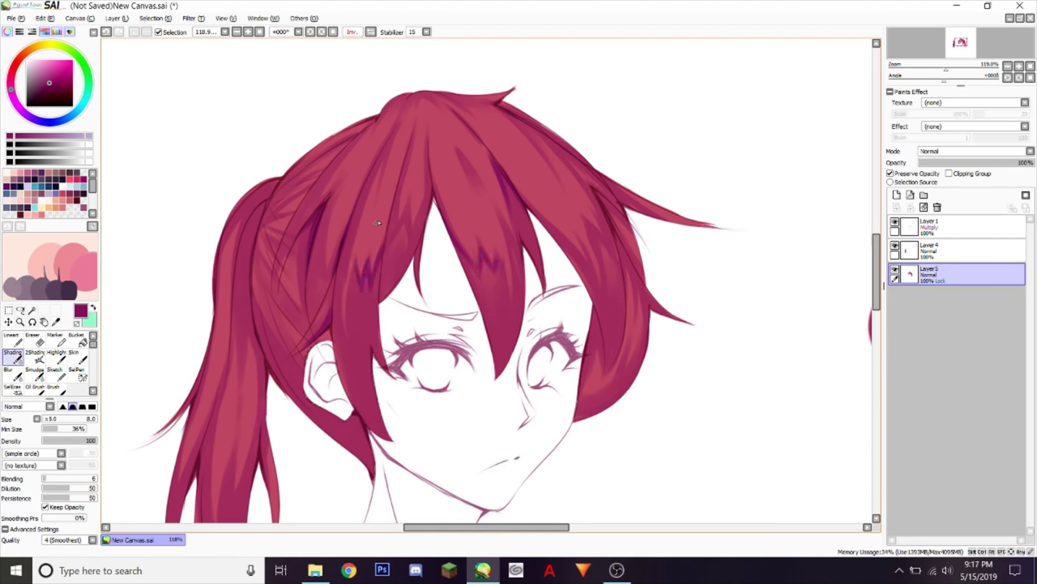
key("ctrl+z")
key("ctrl+z")
left_click_drag(349, 323, 353, 270)
Step: Add jagged dark magenta shading to the far bang above the eye, undoing unwanted strokes
left_click_drag(532, 212, 593, 265)
key("ctrl+z")
key("ctrl+z")
mouse_move(534, 215)
left_mouse_down()
mouse_move(599, 290)
mouse_move(577, 232)
left_mouse_up()
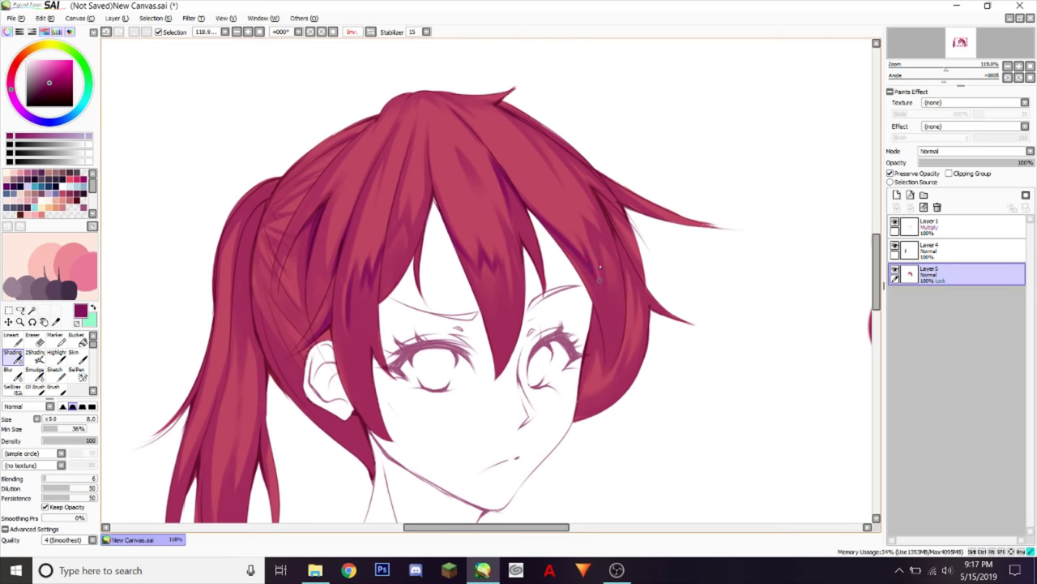
mouse_move(587, 184)
left_mouse_down()
mouse_move(617, 261)
mouse_move(601, 235)
left_mouse_up()
key("ctrl+z")
left_click_drag(619, 269, 601, 239)
key("ctrl+z")
Step: In mirrored view, deepen the far bang, the far side strands and the upper head edge with dark magenta
left_click(370, 32)
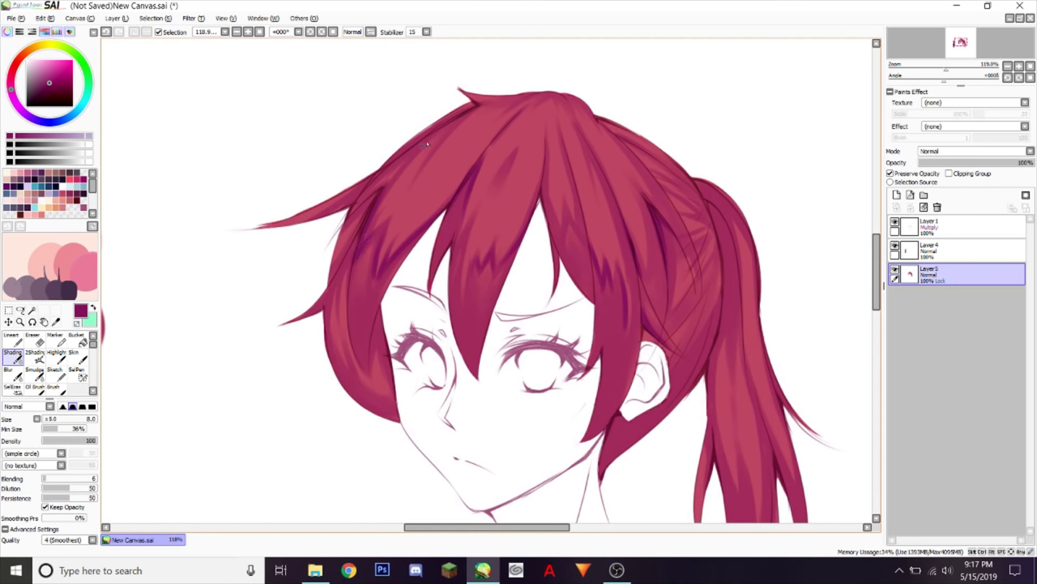
left_click_drag(427, 144, 432, 139)
key("ctrl+z")
mouse_move(545, 218)
left_mouse_down()
mouse_move(572, 251)
mouse_move(561, 251)
mouse_move(566, 191)
mouse_move(586, 243)
mouse_move(569, 165)
mouse_move(577, 212)
mouse_move(565, 264)
mouse_move(584, 245)
mouse_move(581, 229)
mouse_move(596, 287)
left_mouse_up()
key("ctrl+z")
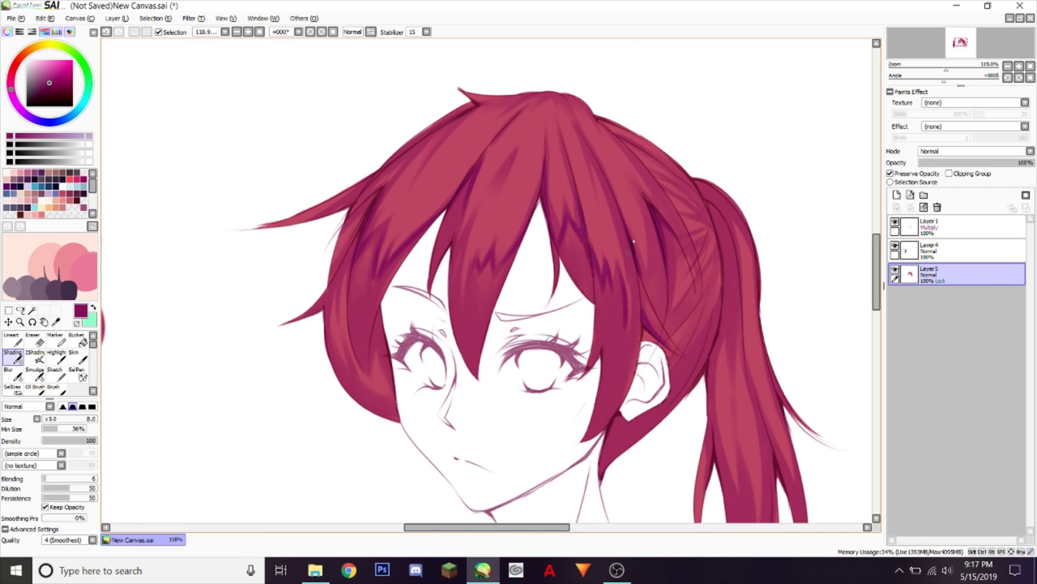
mouse_move(463, 176)
left_mouse_down()
mouse_move(442, 230)
mouse_move(394, 276)
left_mouse_up()
mouse_move(362, 235)
left_mouse_down()
mouse_move(352, 289)
mouse_move(343, 265)
mouse_move(348, 276)
left_mouse_up()
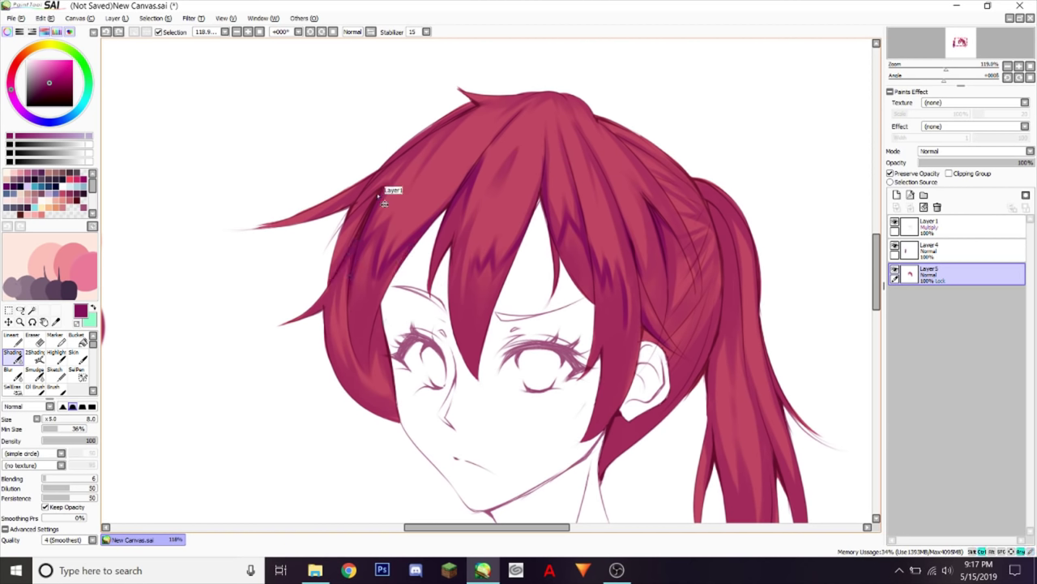
left_click_drag(374, 177, 340, 209)
left_click_drag(471, 105, 431, 134)
Step: Shade the strands above the ear, the near side lock's edge and the centre bangs with dark magenta
left_click_drag(591, 152, 633, 278)
left_click_drag(664, 198, 664, 278)
key("ctrl+z")
left_click_drag(638, 218, 651, 276)
key("ctrl+z")
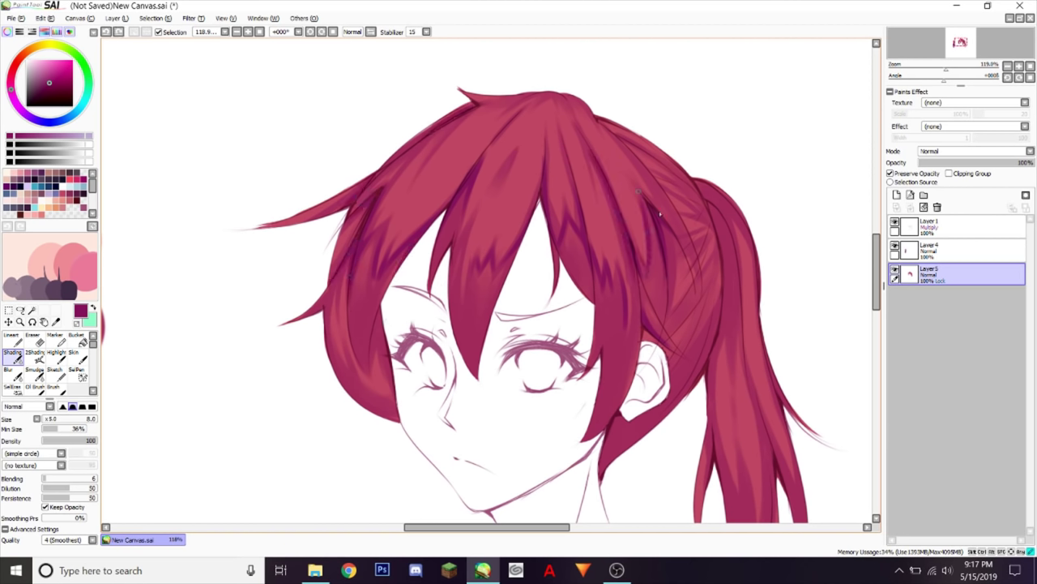
left_click_drag(630, 148, 661, 216)
left_click_drag(641, 278, 630, 389)
left_click_drag(585, 439, 634, 376)
left_click_drag(516, 252, 500, 287)
mouse_move(552, 240)
left_mouse_down()
mouse_move(558, 266)
mouse_move(587, 291)
left_mouse_up()
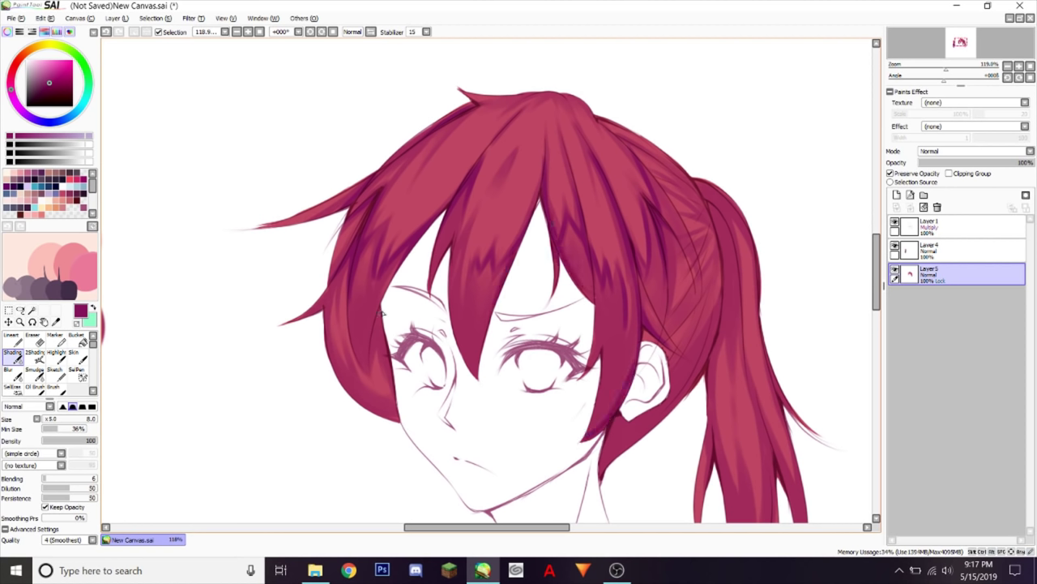
Step: Shade the inner edge and lower tip of the hair beside the far cheek with dark magenta
left_click_drag(384, 307, 375, 324)
key("ctrl+z")
left_click_drag(381, 318, 390, 371)
left_click_drag(407, 247, 379, 305)
left_click_drag(478, 166, 442, 228)
left_click_drag(349, 261, 346, 309)
key("ctrl+z")
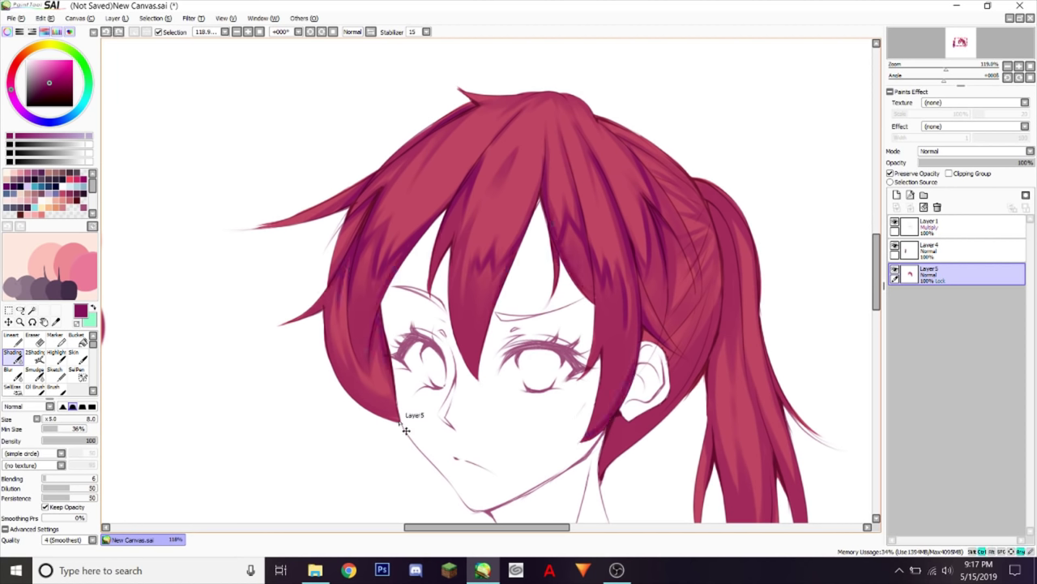
mouse_move(402, 423)
left_mouse_down()
mouse_move(317, 336)
mouse_move(347, 340)
left_mouse_up()
Step: Shade the hair at the nape behind the ear with dark magenta, enlarging the Shading brush to size 27
left_click_drag(718, 303, 680, 376)
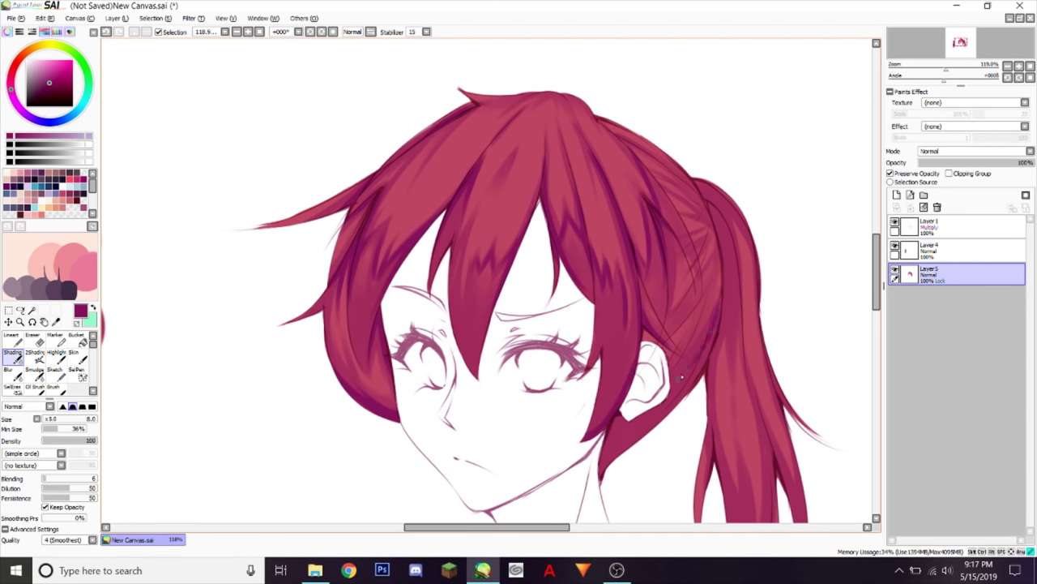
key("ctrl+z")
left_click_drag(720, 298, 674, 363)
key("ctrl+z")
mouse_move(718, 312)
left_mouse_down()
mouse_move(687, 403)
mouse_move(599, 463)
mouse_move(683, 407)
left_mouse_up()
key("ctrl+z")
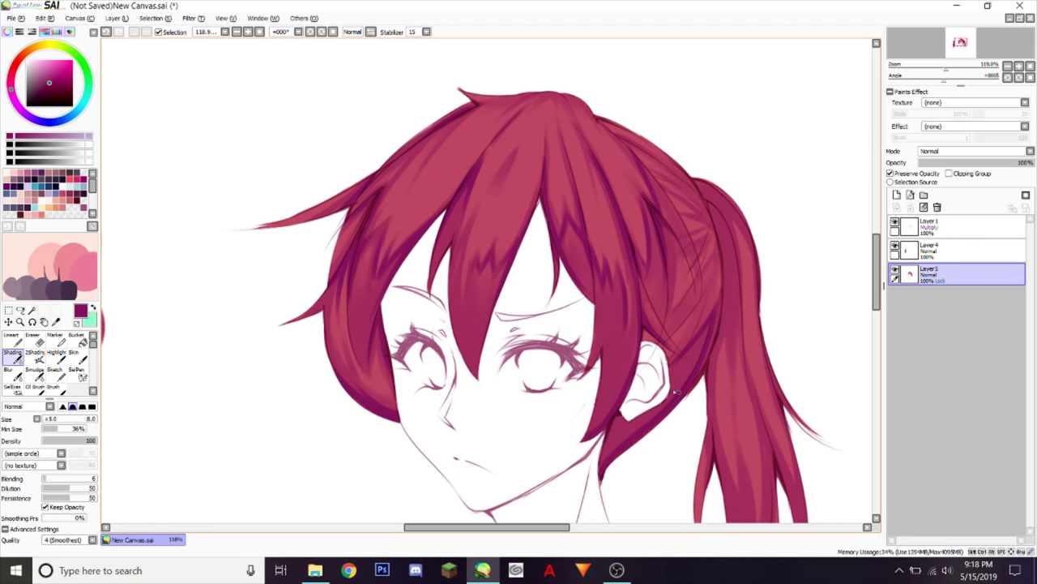
mouse_move(616, 417)
left_mouse_down()
mouse_move(664, 410)
mouse_move(606, 462)
left_mouse_up()
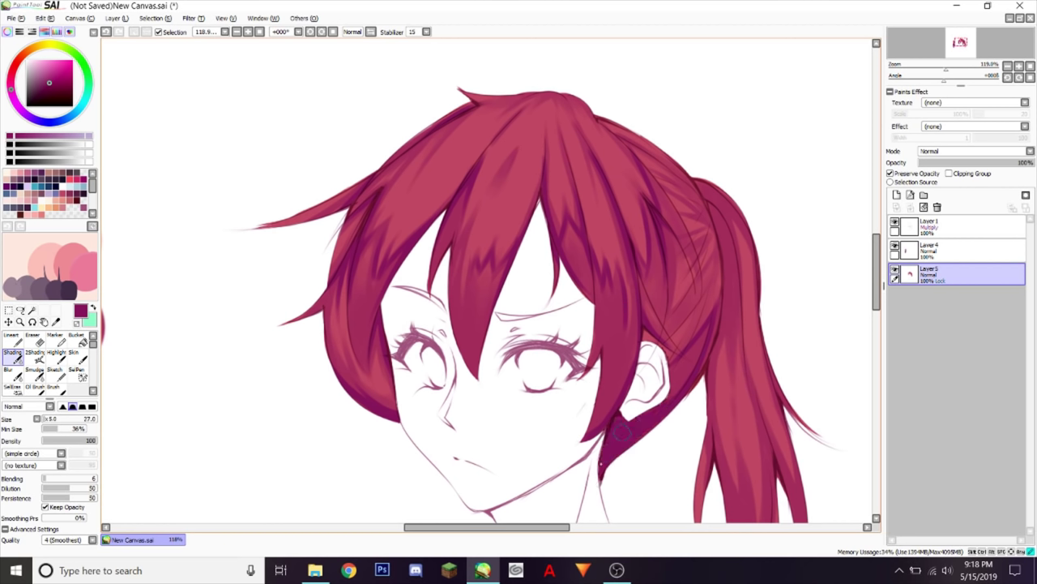
Step: Reduce the brush to size 7, refine the dark magenta shading behind the ear, and restore the normal view
key("[")
key("[")
key("[")
key("[")
key("[")
key("[")
left_click_drag(670, 399, 700, 362)
mouse_move(720, 249)
left_mouse_down()
mouse_move(712, 280)
mouse_move(701, 276)
mouse_move(718, 244)
left_mouse_up()
key("ctrl+z")
left_click(356, 32)
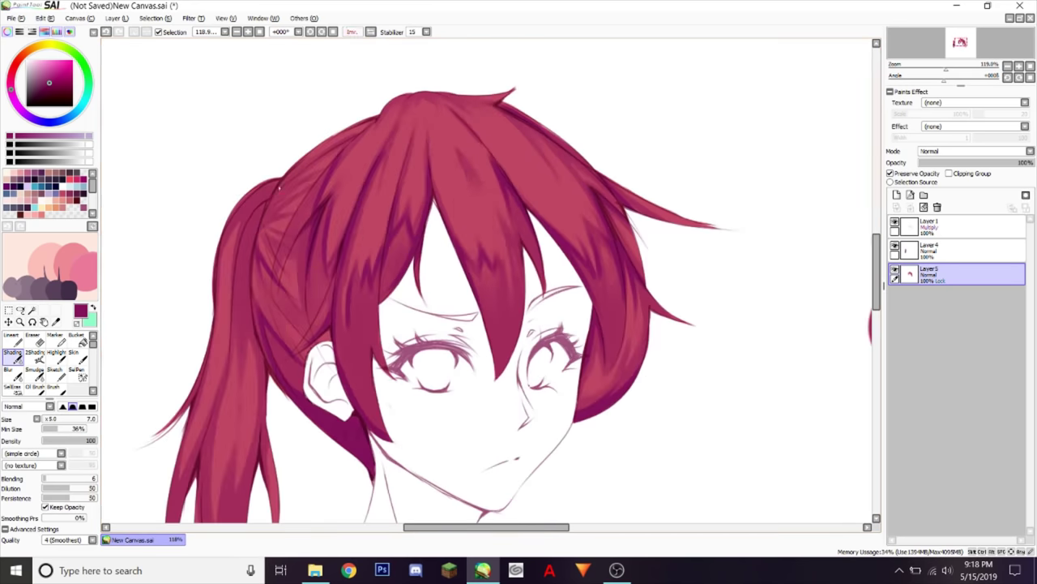
Step: Shade the strands at the ponytail base and the hair edge running down behind the ear with dark magenta
mouse_move(274, 217)
left_mouse_down()
mouse_move(315, 186)
mouse_move(336, 144)
left_mouse_up()
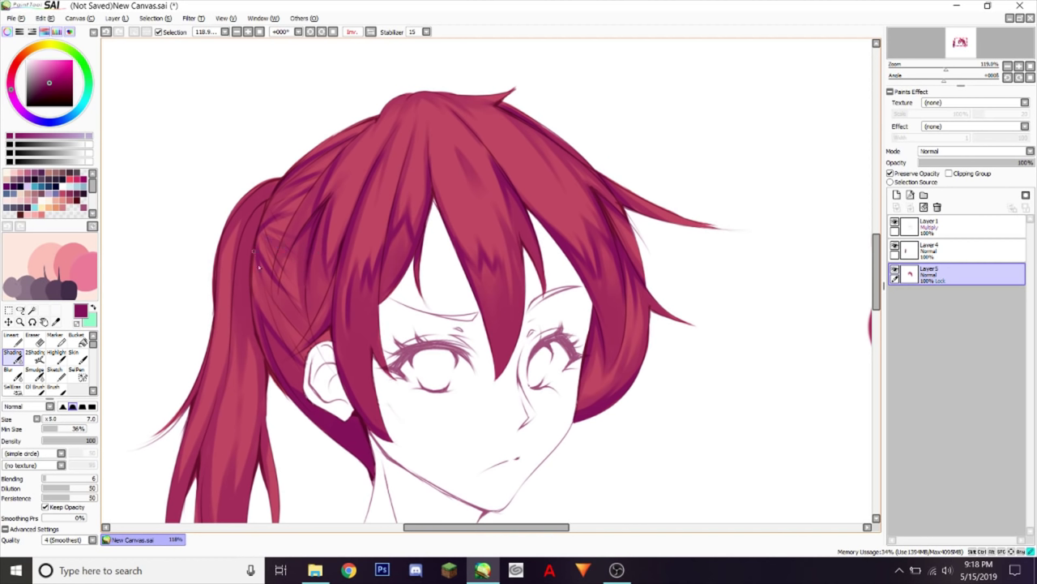
left_click_drag(251, 280, 256, 311)
key("ctrl+z")
left_click_drag(255, 268, 263, 343)
left_click_drag(307, 394, 280, 350)
key("ctrl+z")
left_click_drag(308, 392, 273, 327)
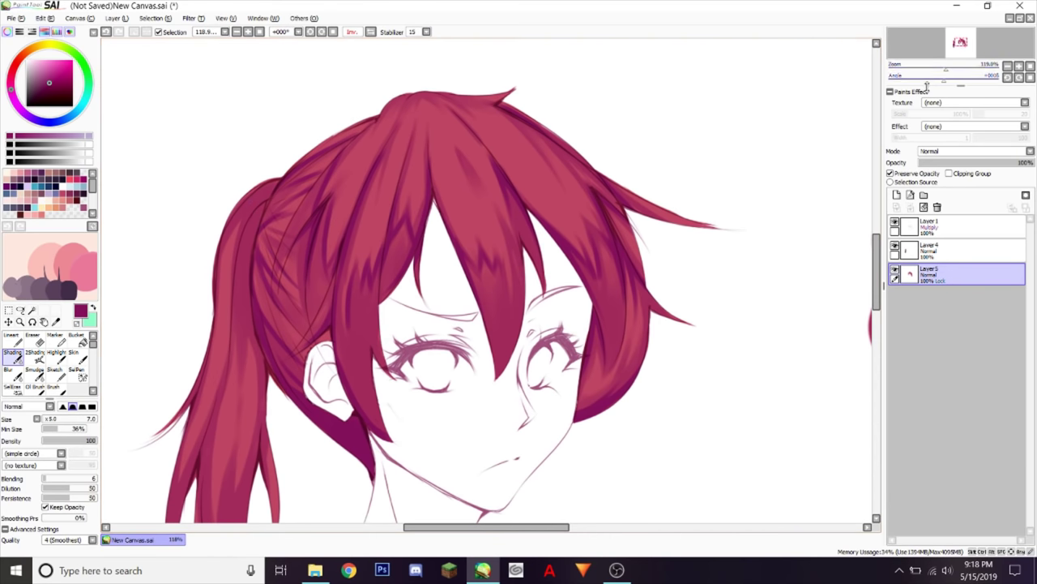
Step: Shade the top of the ponytail, where it leaves the head, with dark magenta
mouse_move(946, 70)
left_mouse_down()
mouse_move(955, 38)
mouse_move(919, 40)
left_mouse_up()
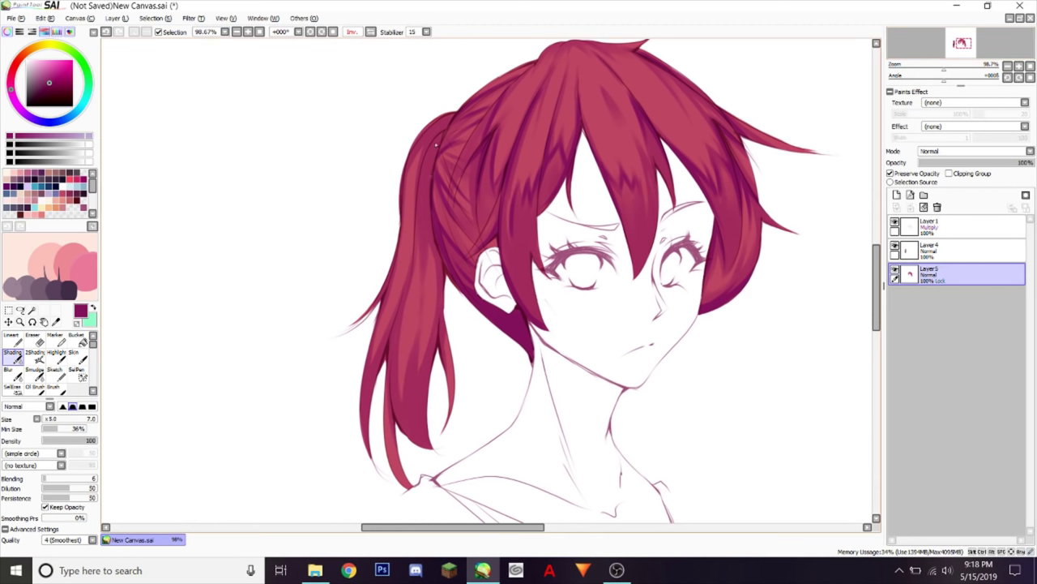
mouse_move(423, 140)
left_mouse_down()
mouse_move(444, 128)
mouse_move(431, 176)
left_mouse_up()
left_click_drag(443, 138, 437, 177)
Step: Shade the lower ponytail strands and the gaps between their tips with dark magenta
left_click_drag(398, 306, 402, 400)
mouse_move(408, 357)
left_mouse_down()
mouse_move(404, 394)
mouse_move(416, 376)
left_mouse_up()
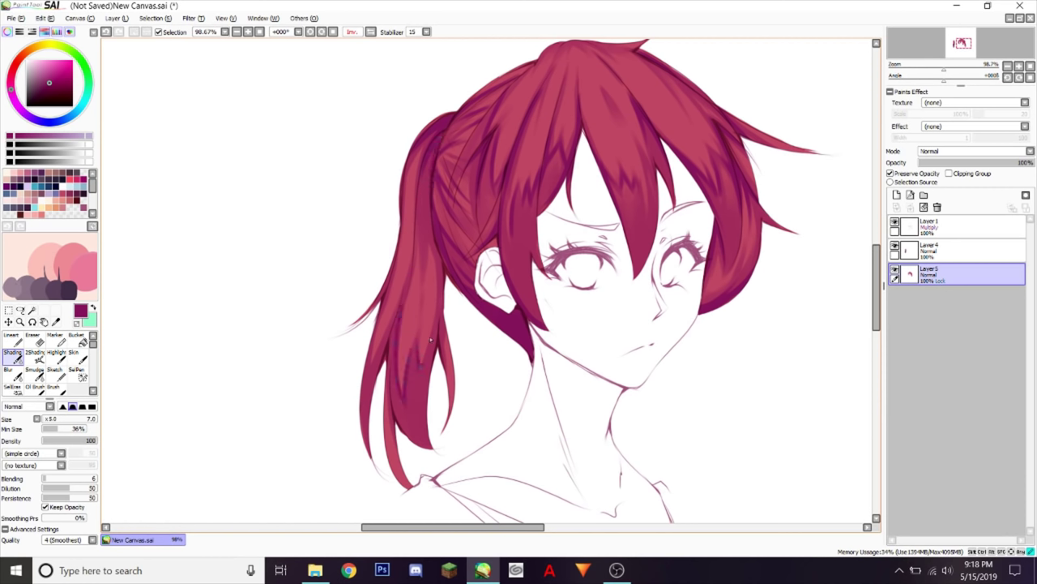
left_click_drag(433, 327, 392, 425)
left_click_drag(395, 313, 369, 410)
left_click_drag(444, 308, 437, 345)
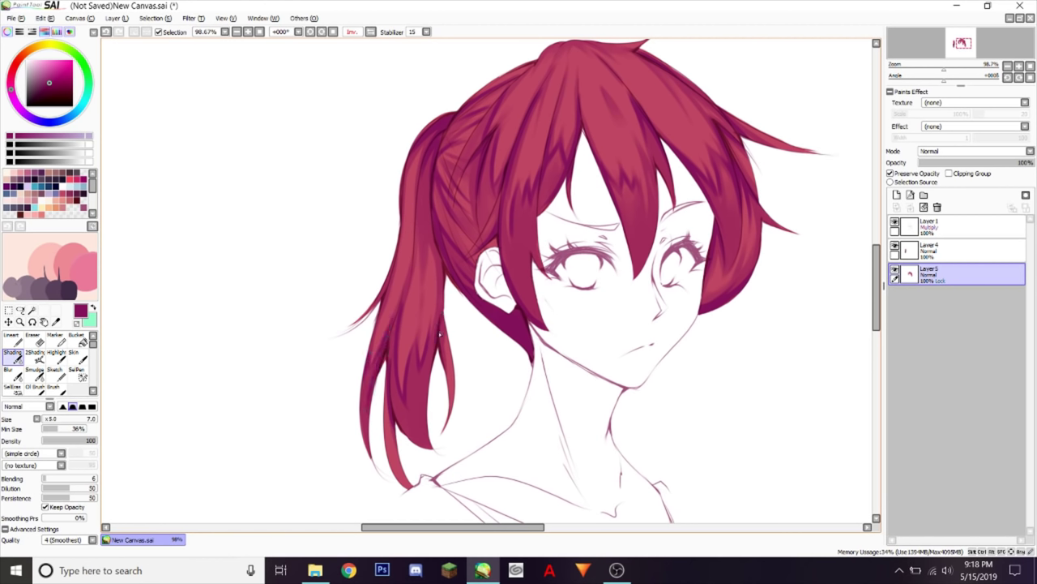
Step: Enlarge the brush to size 9 and shade the upper length of the ponytail with dark magenta
key("bracketright")
key("bracketright")
left_click_drag(423, 193, 430, 167)
left_click_drag(424, 250, 423, 256)
key("ctrl+z")
left_click_drag(427, 175, 423, 243)
Step: Sample the dark purple swatch, adjust its shade slightly, and repaint it with the Marker at size 131 with Preserve Opacity off
mouse_move(947, 65)
left_mouse_down()
mouse_move(916, 67)
mouse_move(945, 68)
mouse_move(958, 42)
mouse_move(951, 49)
left_mouse_up()
left_click(624, 223, "alt")
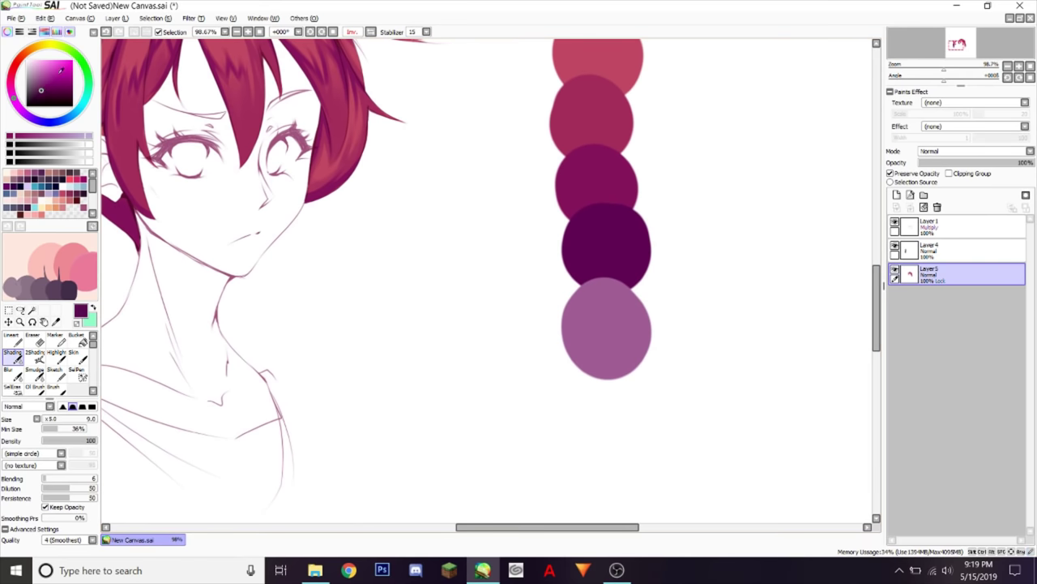
left_click(54, 338)
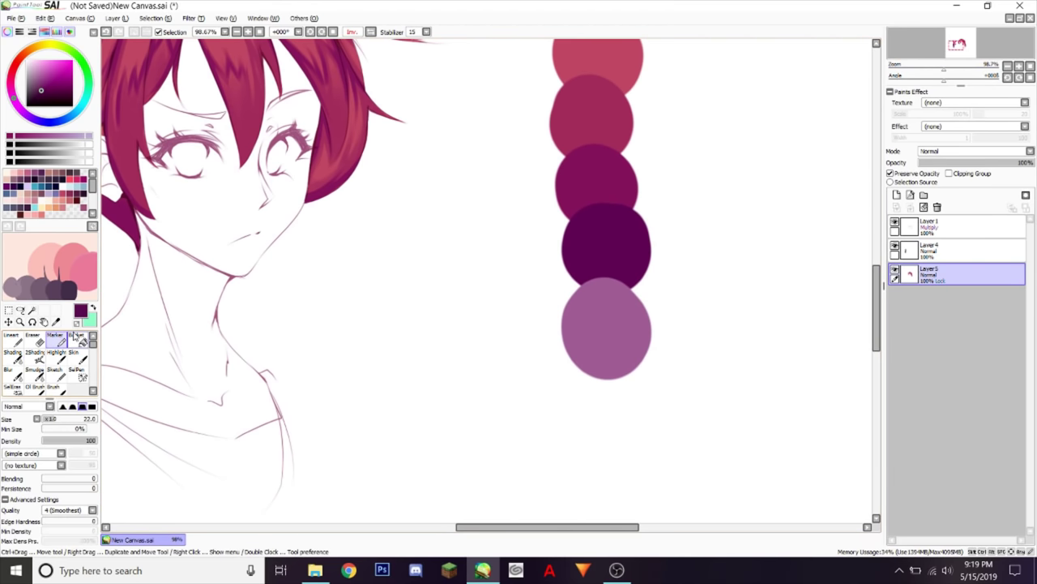
left_click_drag(581, 243, 603, 235)
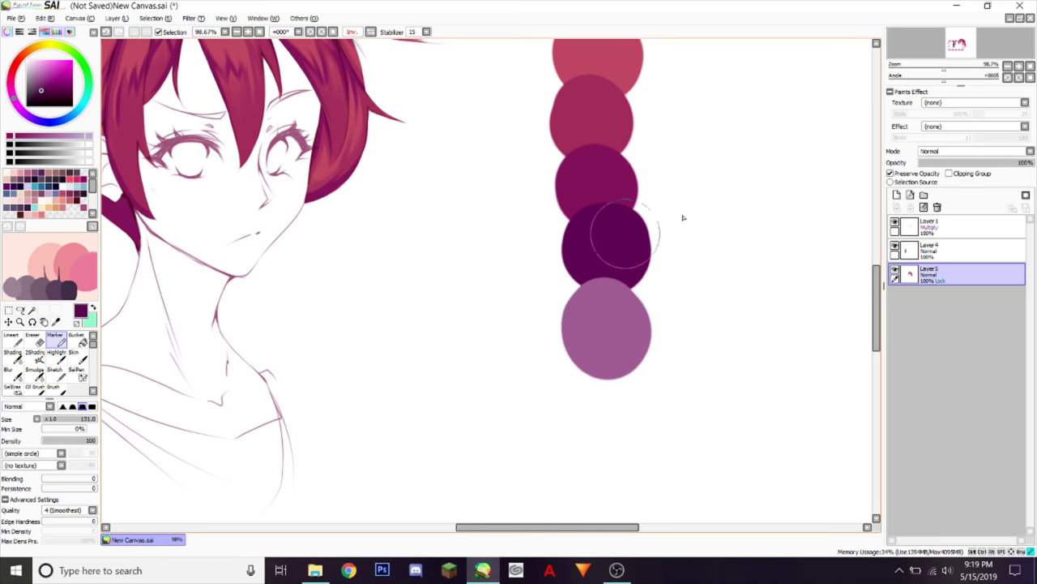
left_click(891, 173)
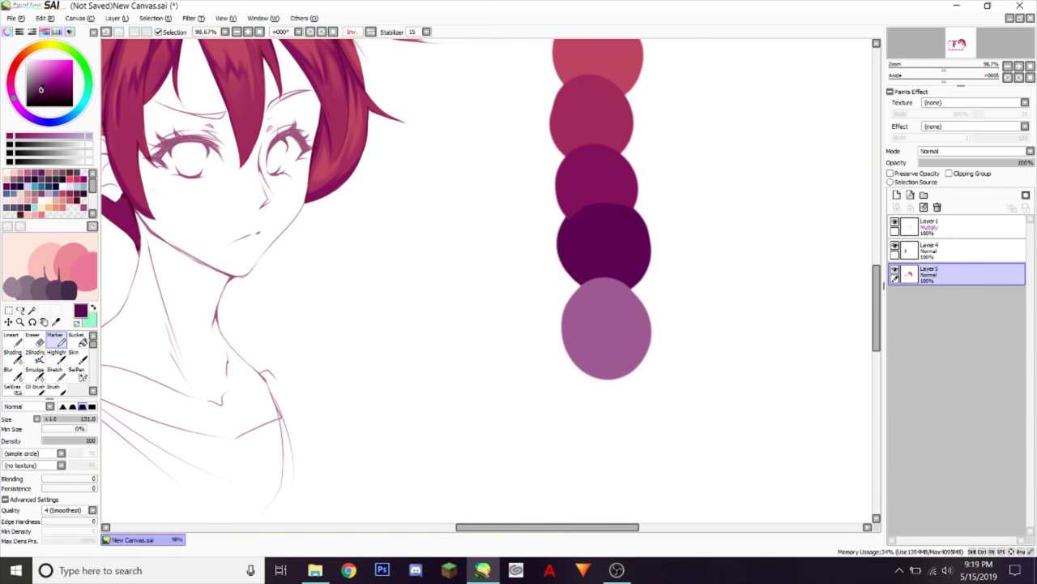
left_click_drag(41, 89, 45, 89)
left_click_drag(616, 232, 626, 217)
Step: In the mirrored view, shade the hair beside the far cheek with dark purple using the Shading brush, and re-enable Preserve Opacity on Layer5
left_click_drag(944, 69, 944, 49)
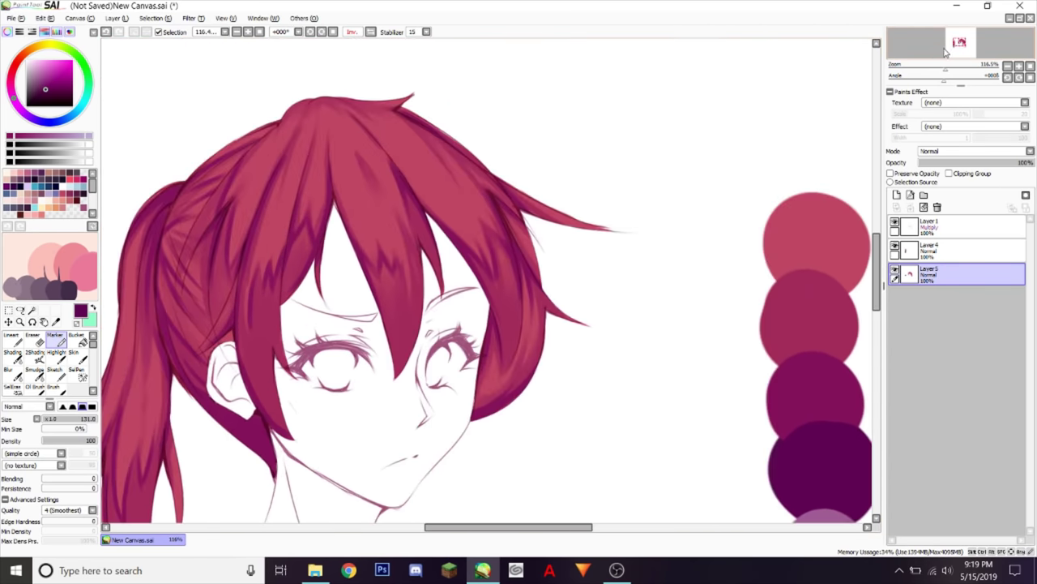
left_click(12, 354)
left_click(371, 32)
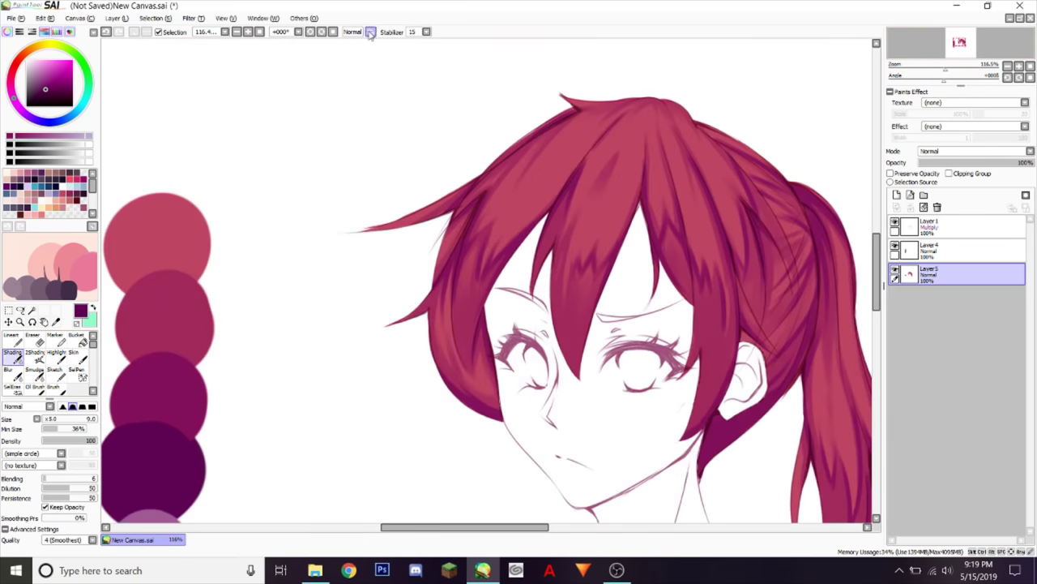
mouse_move(474, 220)
left_mouse_down()
mouse_move(484, 197)
mouse_move(457, 255)
left_mouse_up()
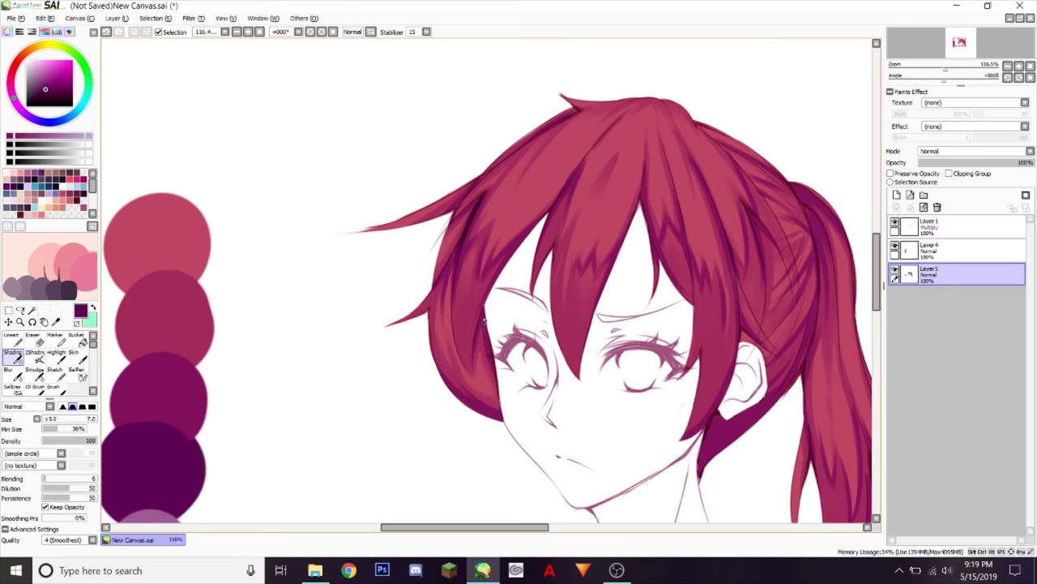
left_click(891, 173)
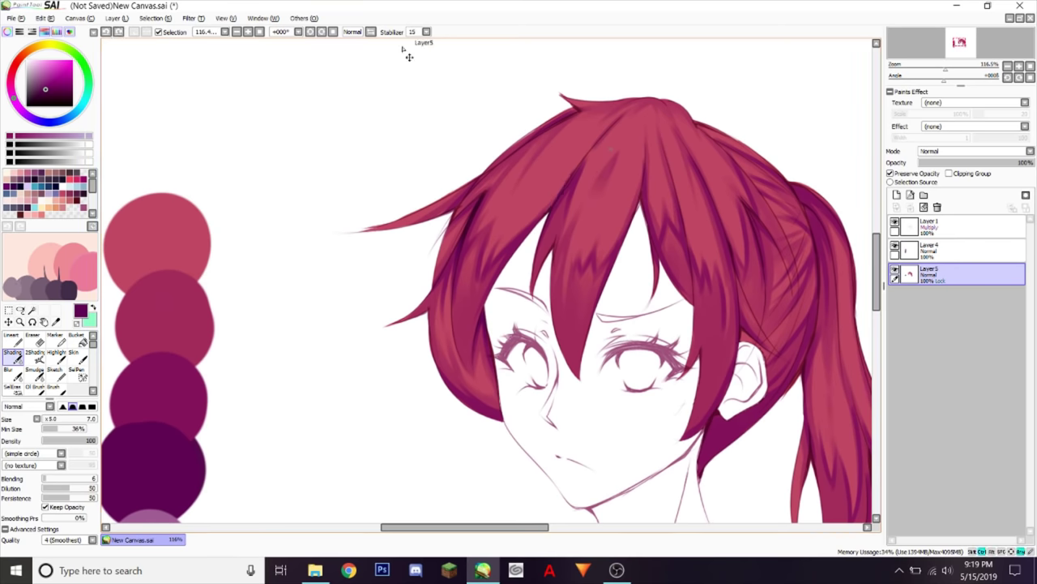
Step: Restore the normal view and shade the nape hair and the area behind the front lock by the ear with dark purple
left_click(371, 33)
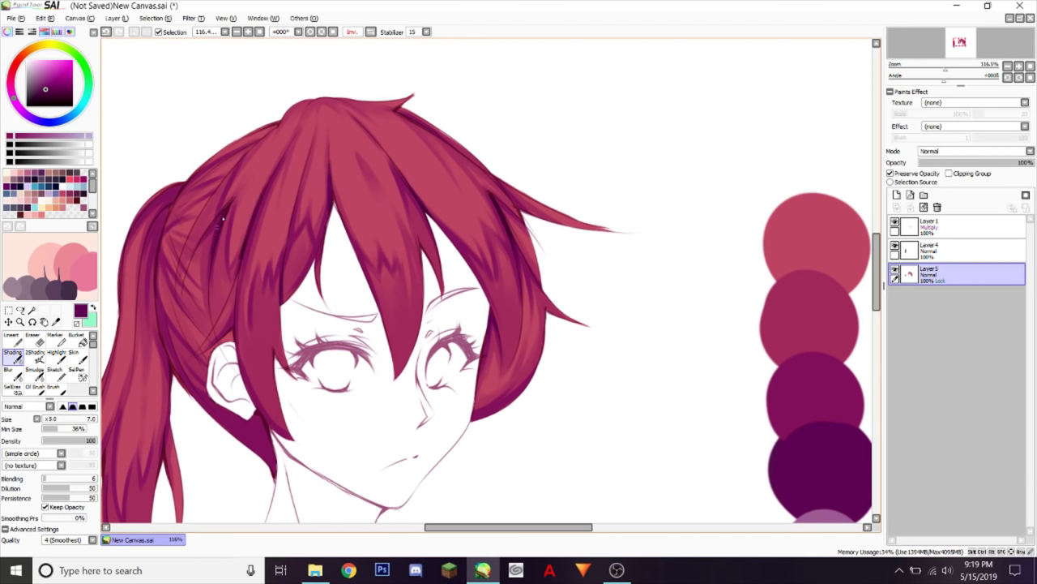
left_click_drag(165, 350, 193, 395)
mouse_move(264, 427)
left_mouse_down()
mouse_move(274, 444)
mouse_move(240, 433)
left_mouse_up()
key("ctrl+z")
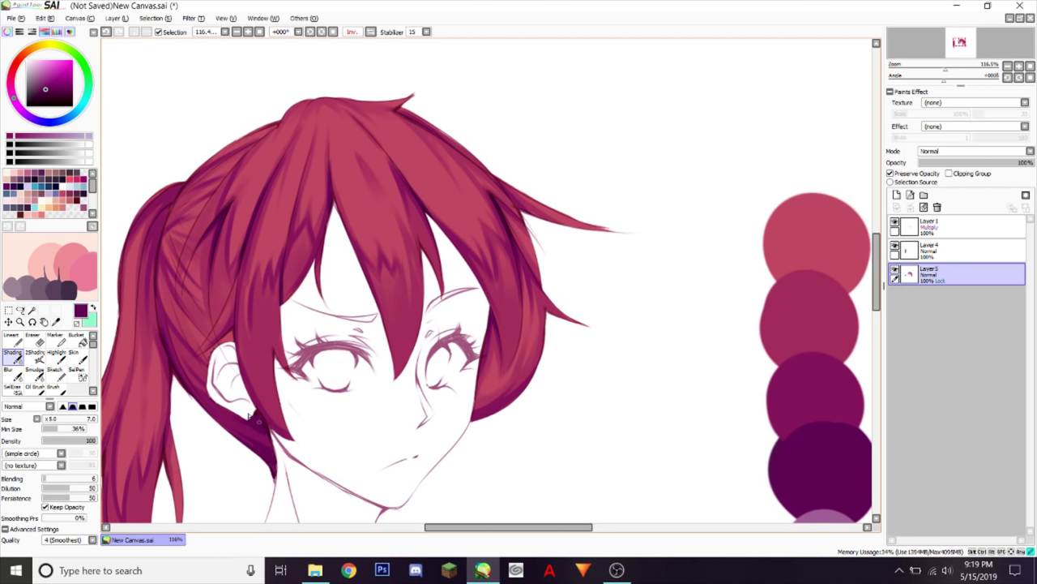
left_click_drag(273, 426, 234, 322)
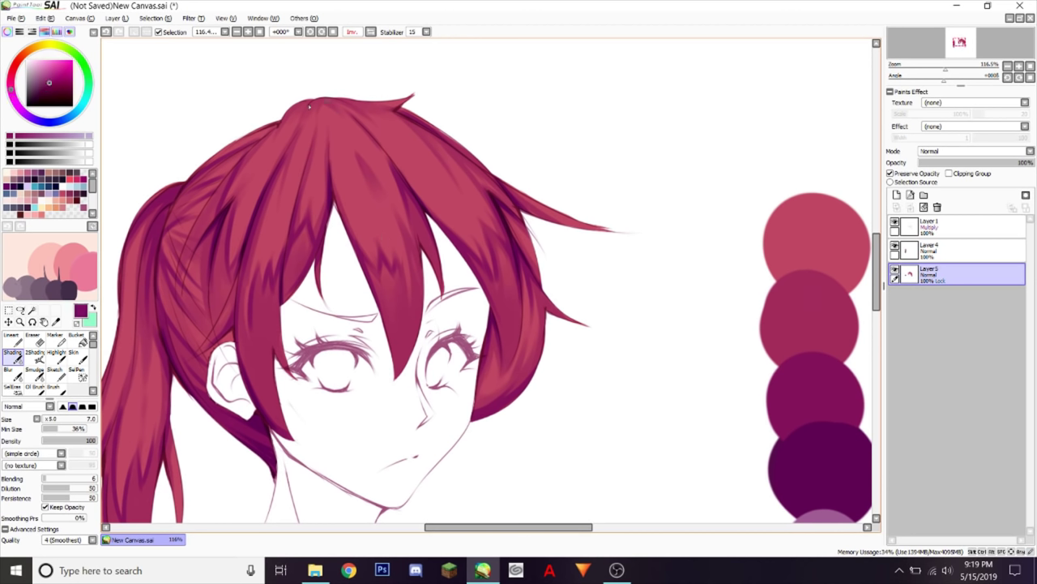
Step: Shade the top edge of the crown with dark purple, undoing the unwanted strokes
left_click_drag(293, 104, 313, 101)
key("ctrl+z")
left_click_drag(333, 99, 360, 105)
key("ctrl+z")
left_click(820, 451, "alt")
left_click(790, 334, "alt")
key("ctrl+z")
mouse_move(341, 103)
left_mouse_down()
mouse_move(373, 116)
mouse_move(350, 104)
mouse_move(408, 100)
left_mouse_up()
left_click(802, 408, "alt")
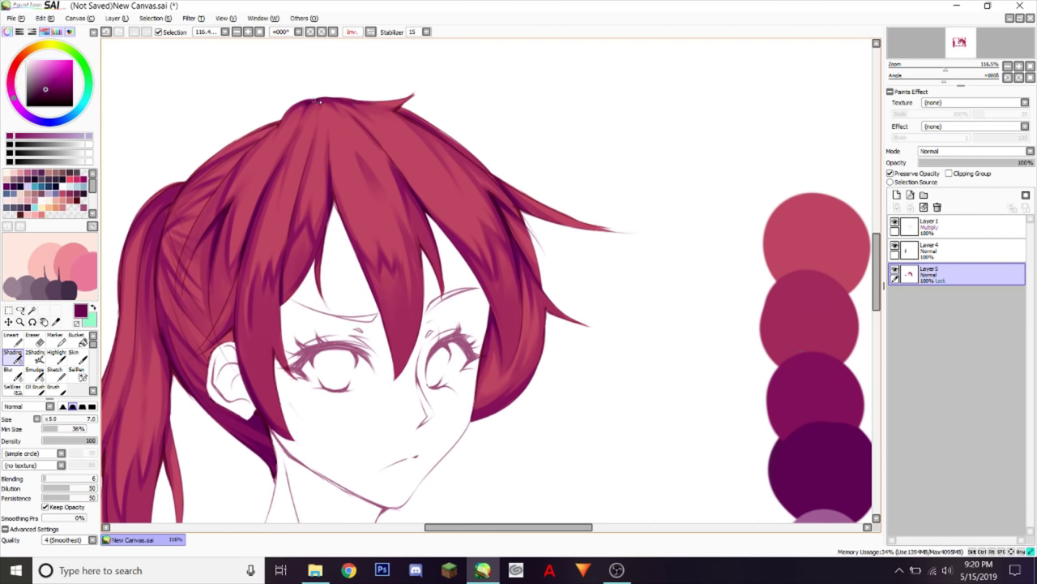
left_click_drag(315, 100, 335, 101)
key("ctrl+z")
Step: Shade the pulled-back strands behind the ear and the base of the ponytail with dark purple
left_click_drag(945, 70, 944, 73)
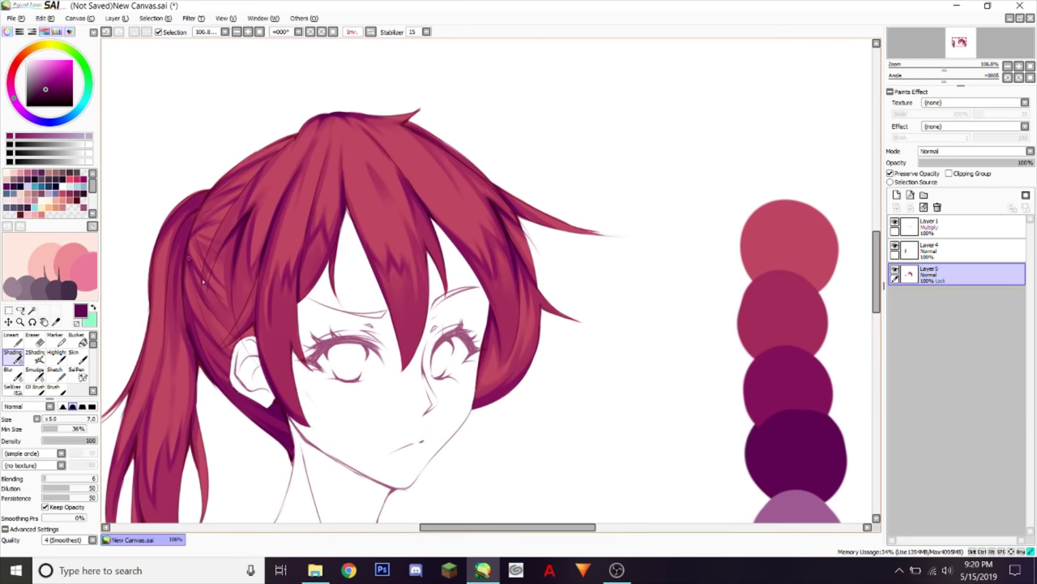
left_click_drag(203, 282, 207, 329)
left_click_drag(503, 527, 490, 526)
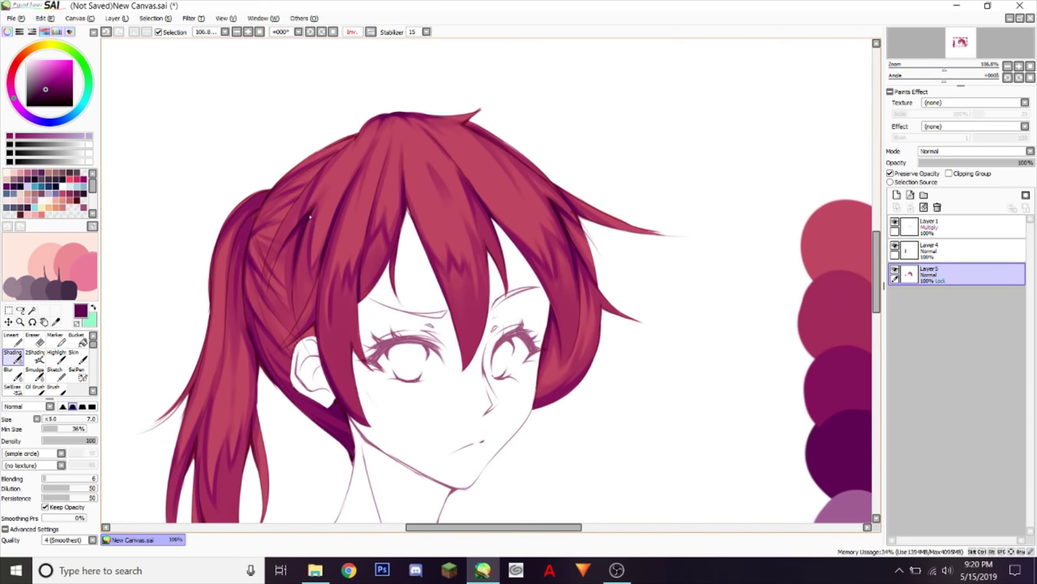
scroll(852, 260, "down", 3)
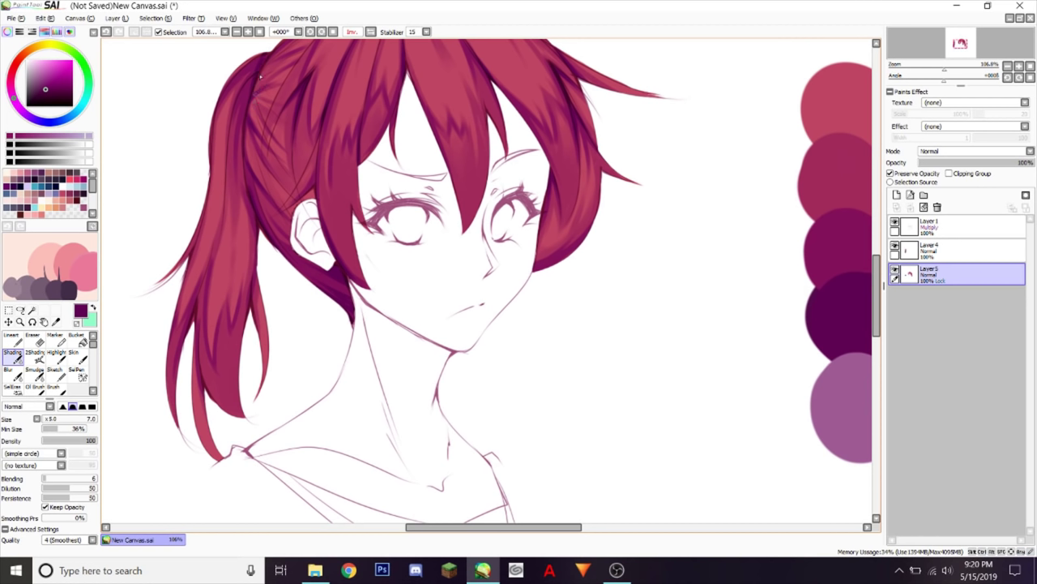
left_click_drag(261, 238, 249, 209)
left_click_drag(259, 75, 237, 114)
left_click_drag(248, 66, 229, 84)
left_click_drag(259, 62, 241, 72)
Step: Shade the lower ponytail strands and the ponytail's inner edge with dark purple
left_click_drag(205, 300, 228, 378)
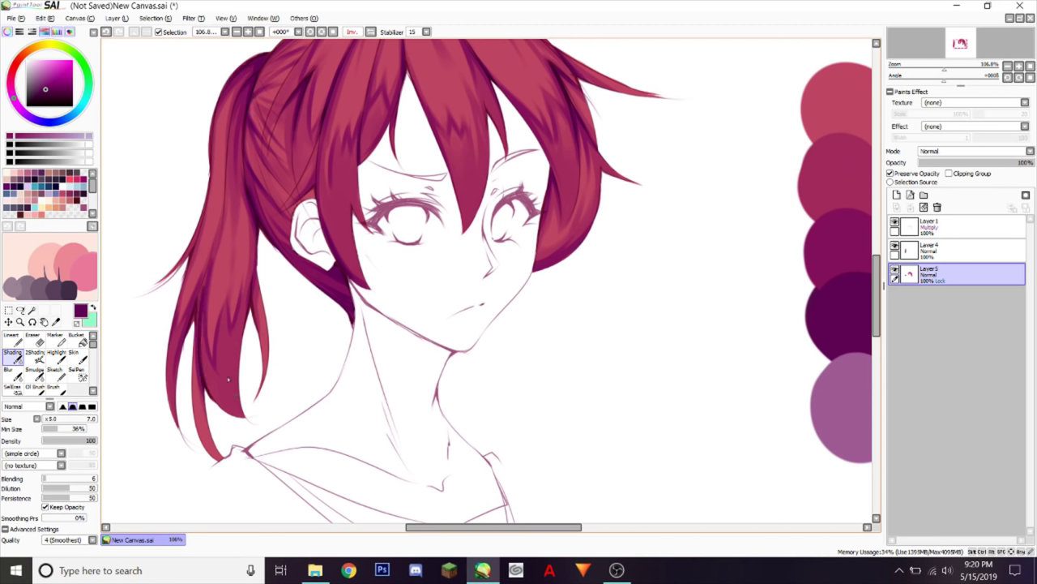
mouse_move(195, 329)
left_mouse_down()
mouse_move(201, 379)
mouse_move(197, 298)
mouse_move(209, 256)
mouse_move(251, 303)
left_mouse_up()
left_click_drag(257, 253, 250, 311)
left_click_drag(920, 69, 942, 68)
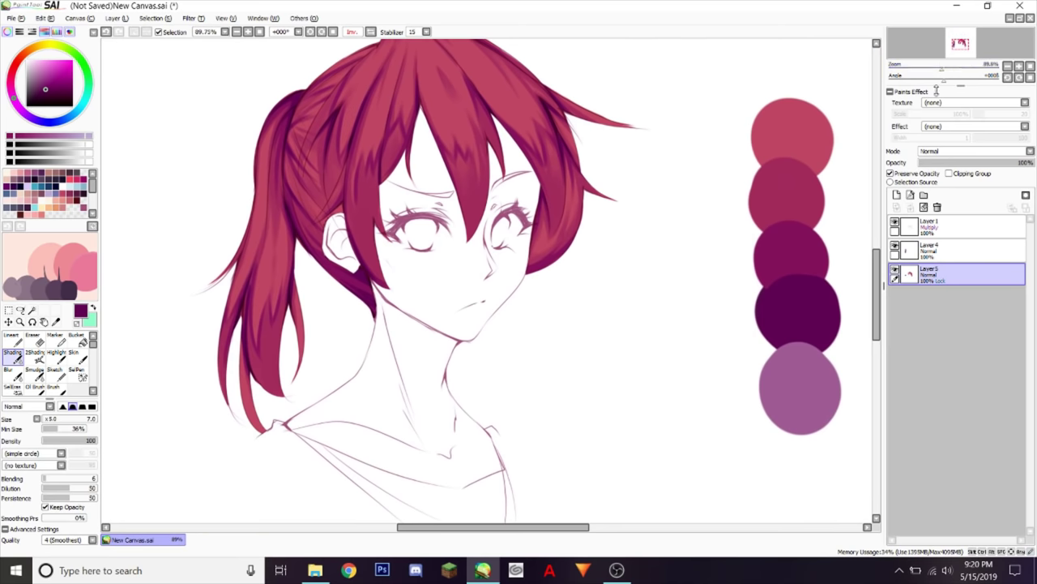
scroll(879, 252, "up", 2)
scroll(879, 251, "down", 1)
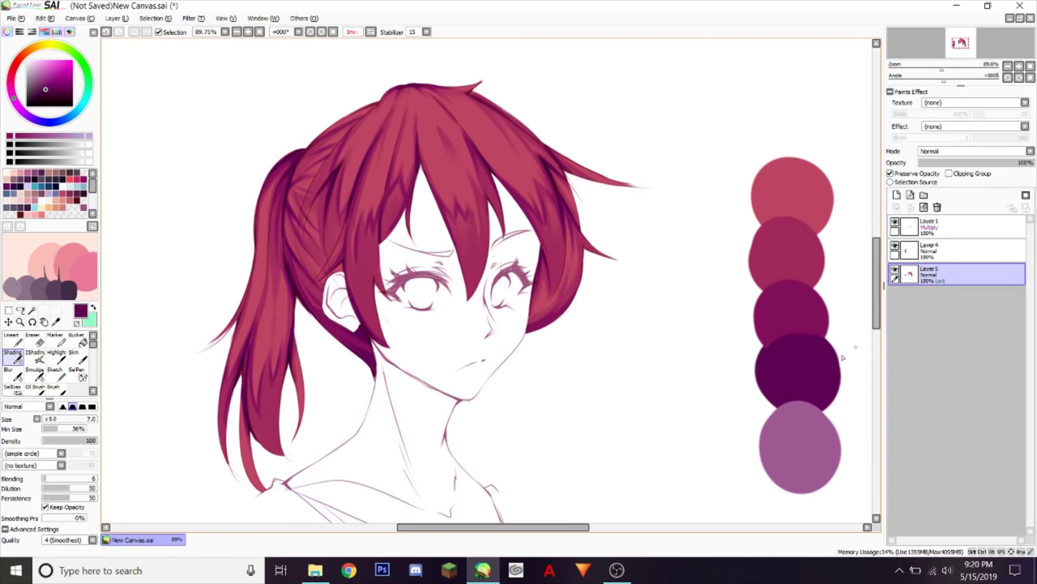
left_click(798, 430, "alt")
key("bracketright")
key("bracketright")
key("bracketright")
left_click_drag(878, 251, 878, 235)
left_click_drag(945, 70, 952, 73)
key("bracketleft")
key("bracketleft")
key("bracketleft")
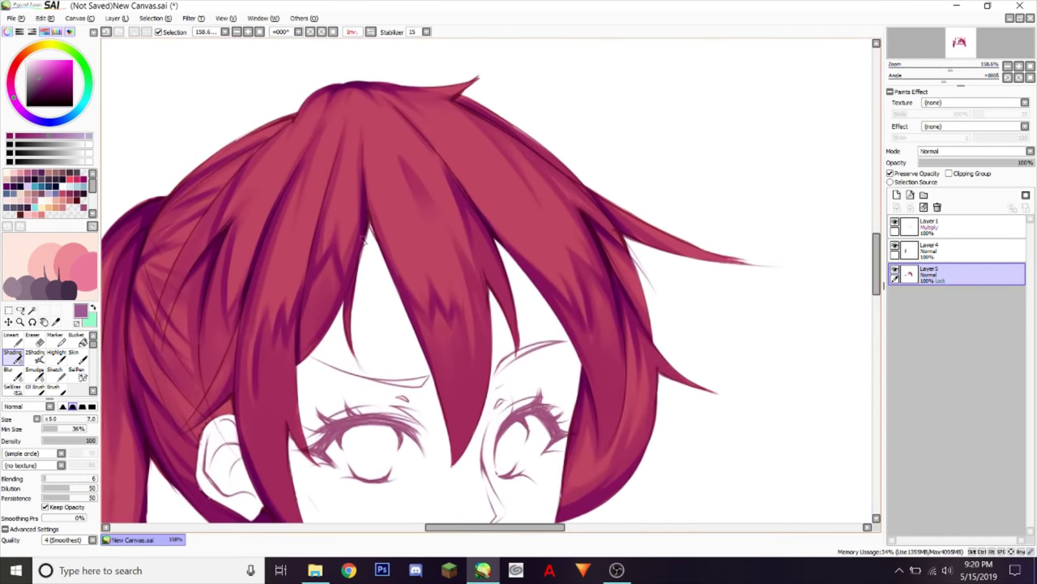
left_click_drag(367, 230, 364, 183)
key("ctrl+z")
Step: Mix a deeper reddish purple, turn off Preserve Opacity, and try it over the light purple swatch with the Marker at size 118
left_click_drag(877, 271, 877, 312)
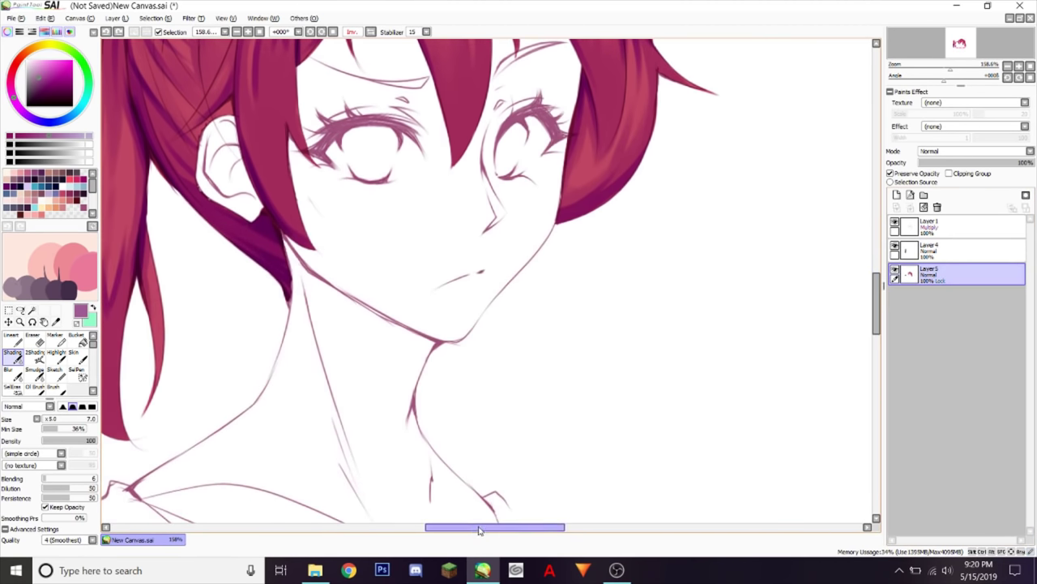
left_click_drag(479, 529, 553, 537)
left_click_drag(52, 138, 35, 135)
left_click(55, 339)
left_click_drag(630, 426, 620, 426)
left_click(911, 173)
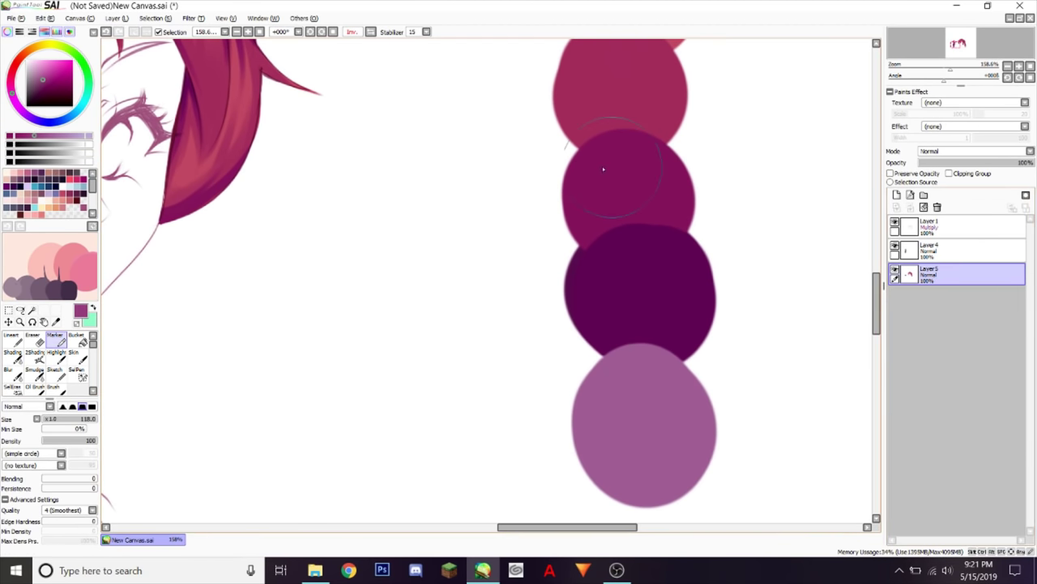
mouse_move(681, 454)
left_mouse_down()
mouse_move(669, 430)
mouse_move(685, 438)
left_mouse_up()
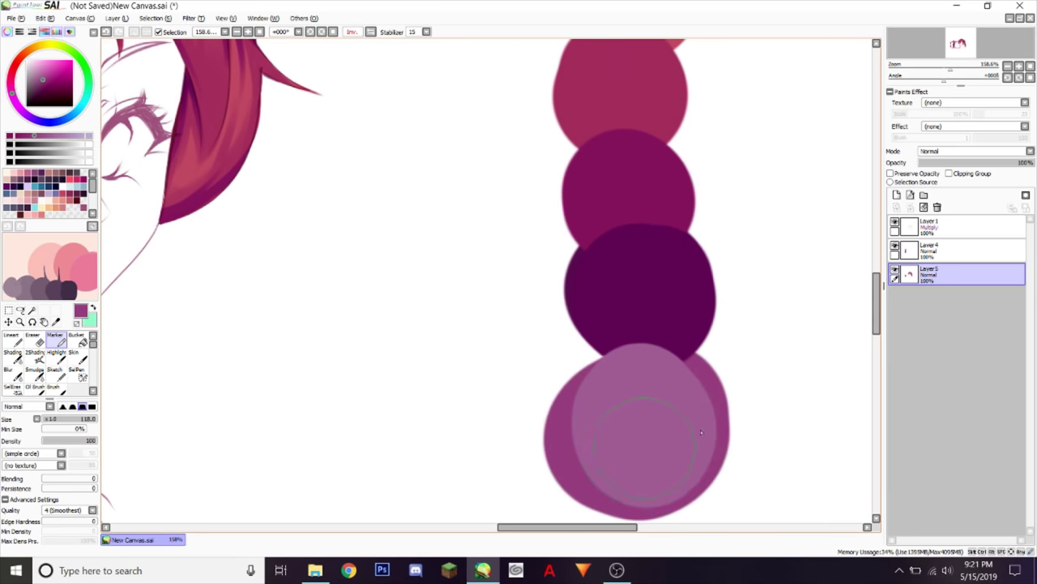
key("ctrl+z")
Step: Check Layer4's visibility, repaint the light purple swatch on that layer with the new purple, and reselect Layer5
left_click(894, 250)
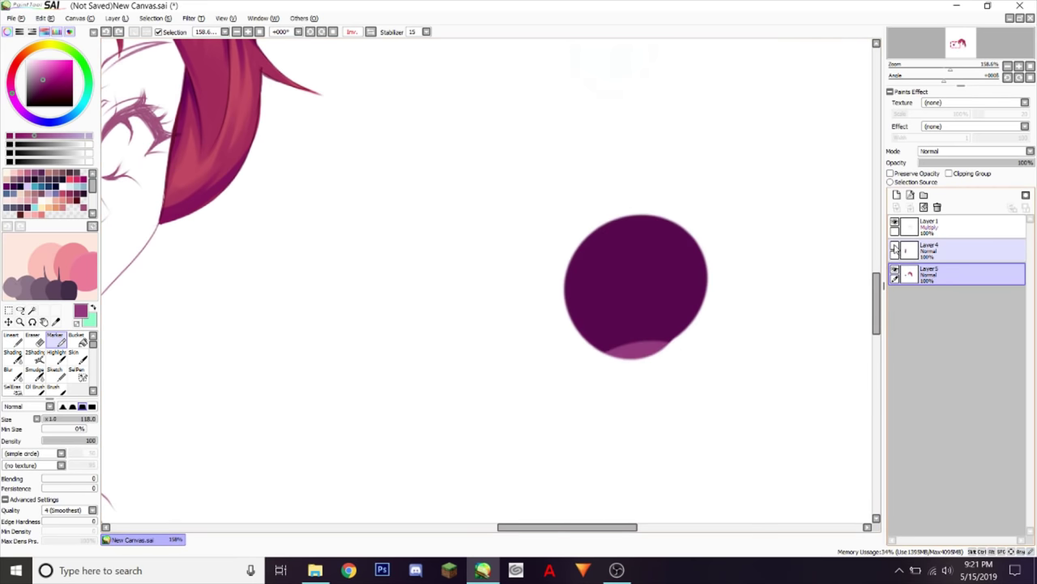
left_click(895, 249)
left_click(956, 249)
mouse_move(653, 428)
left_mouse_down()
mouse_move(680, 436)
mouse_move(642, 450)
mouse_move(637, 412)
left_mouse_up()
left_click(904, 280)
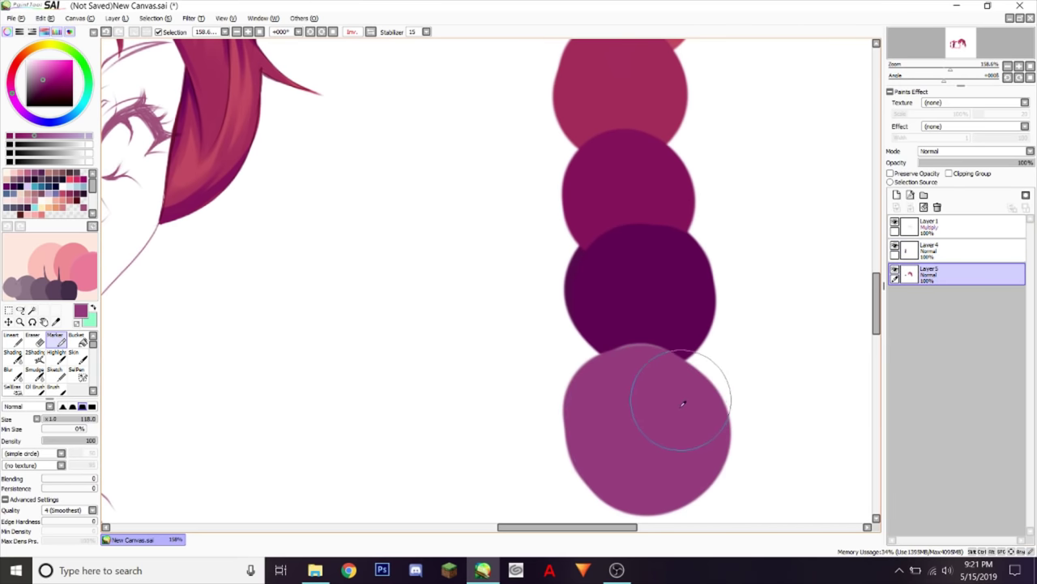
Step: Return to the Shading brush, enable Preserve Opacity on Layer5, and add the new purple along the base of the ponytail
left_click_drag(947, 65, 959, 42)
left_click(13, 357)
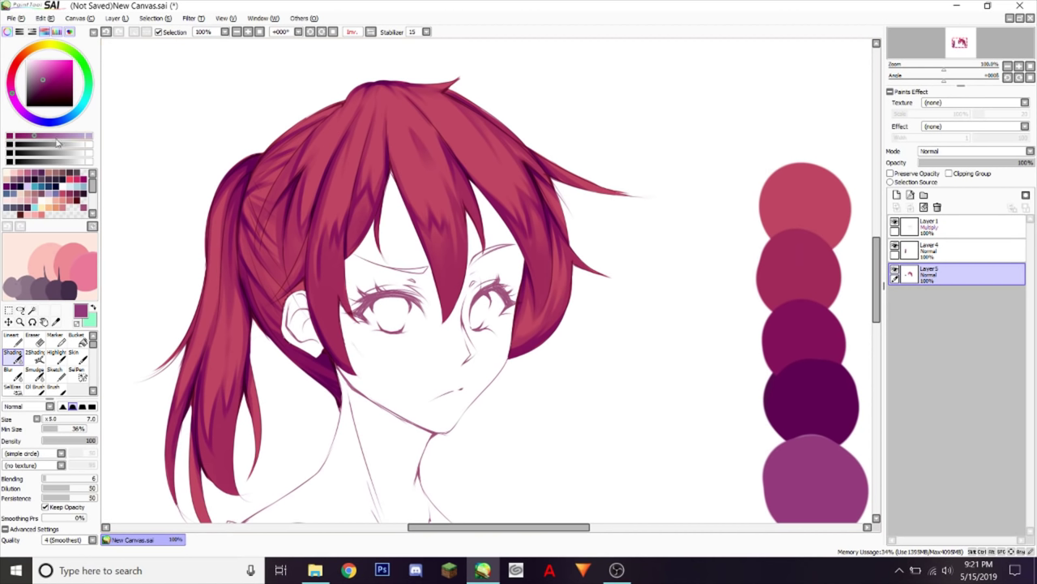
left_click(45, 33)
left_click(44, 32)
left_click(46, 33)
left_click(45, 31)
mouse_move(271, 308)
left_mouse_down()
mouse_move(284, 308)
mouse_move(246, 227)
left_mouse_up()
left_click(918, 173)
left_click_drag(259, 155, 242, 162)
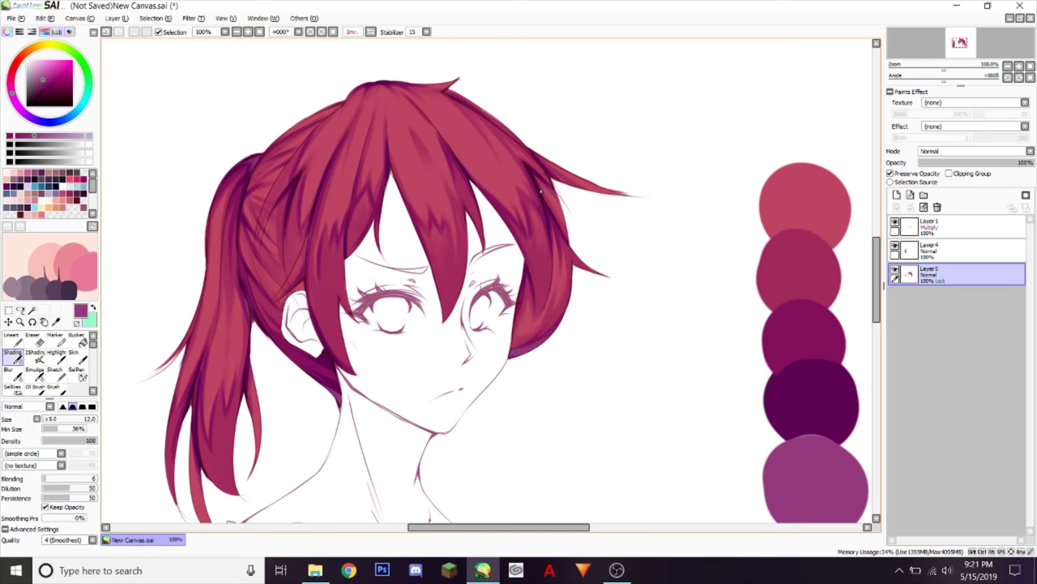
Step: Add purple accents along the inner edges of the bangs with the brush at size 11, undoing the unwanted strokes
mouse_move(542, 192)
left_mouse_down()
mouse_move(546, 228)
mouse_move(542, 196)
left_mouse_up()
key("ctrl+z")
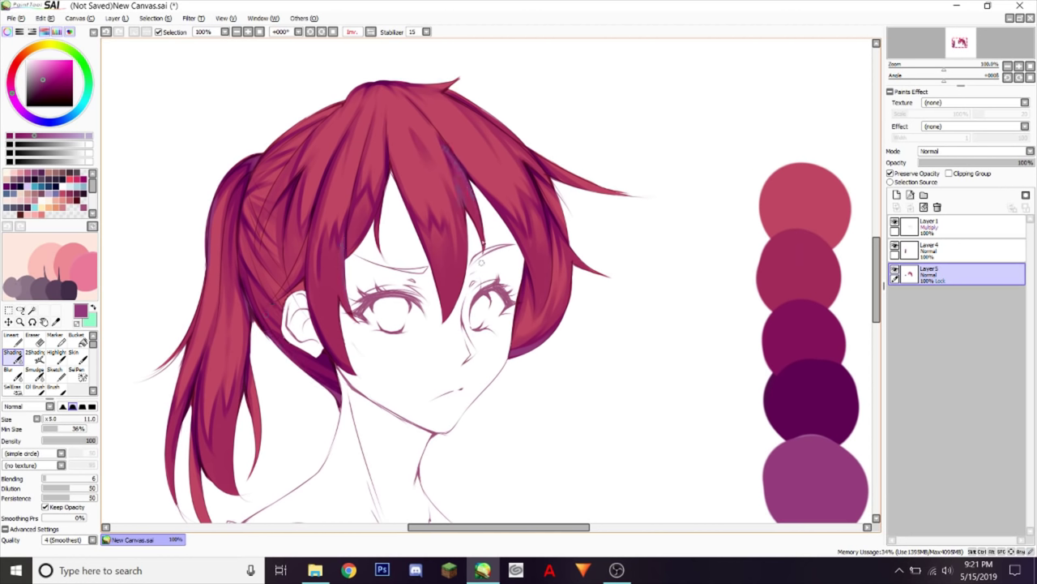
key("ctrl+z")
left_click_drag(407, 207, 390, 152)
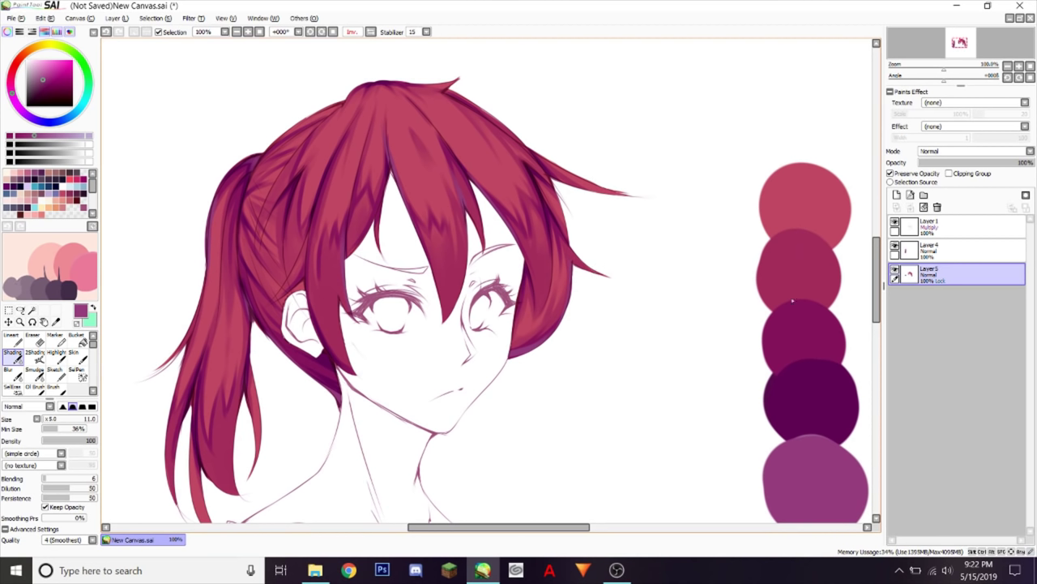
Step: Shade the lower hair beside the far cheek with dark magenta from the swatches, using brush size 7
left_click(810, 337, "alt")
left_click_drag(529, 267, 526, 267)
key("bracketright")
key("ctrl+z")
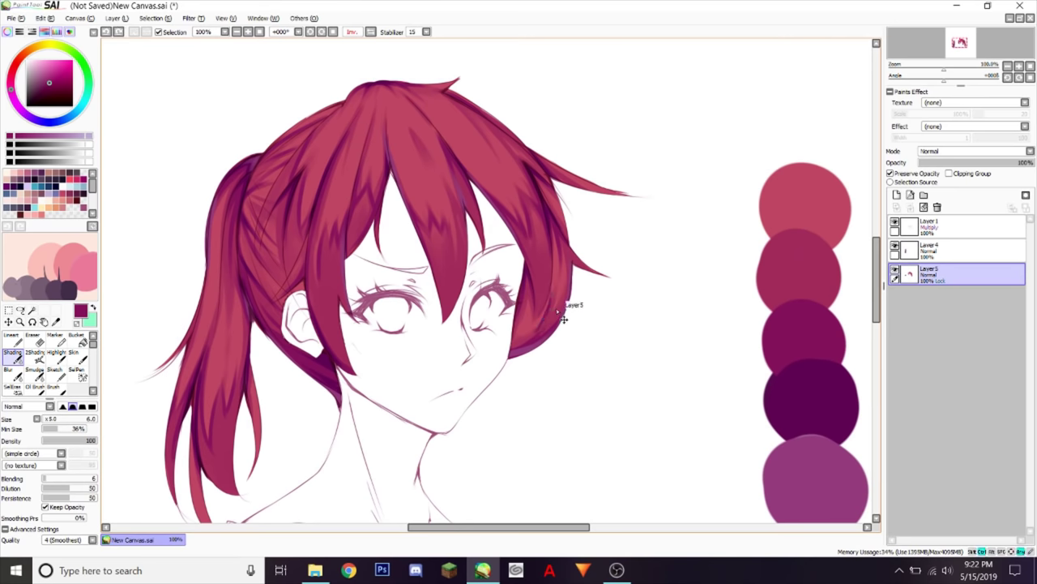
left_click(797, 297, "alt")
key("bracketright")
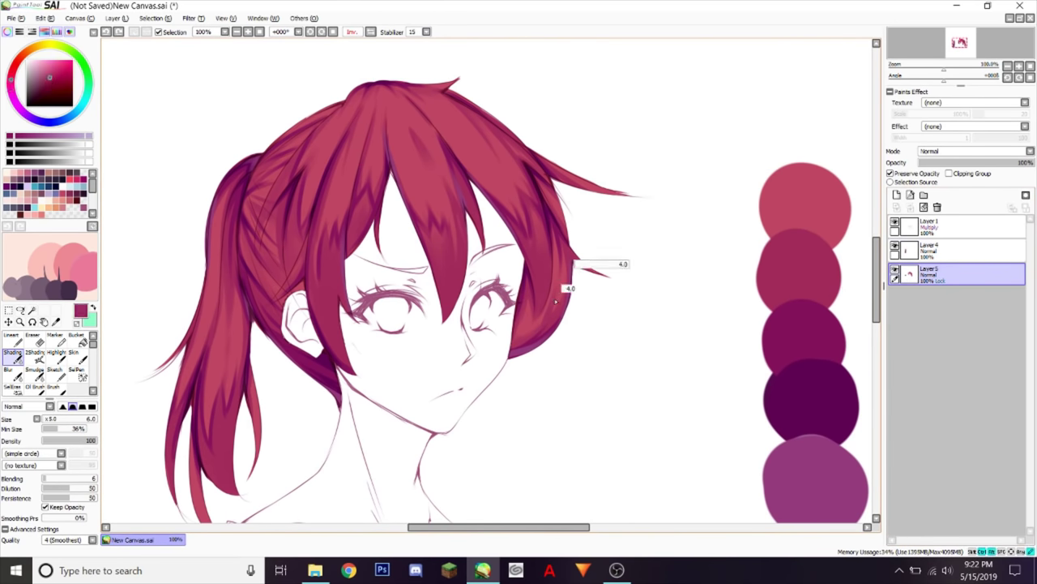
left_click(798, 299, "alt")
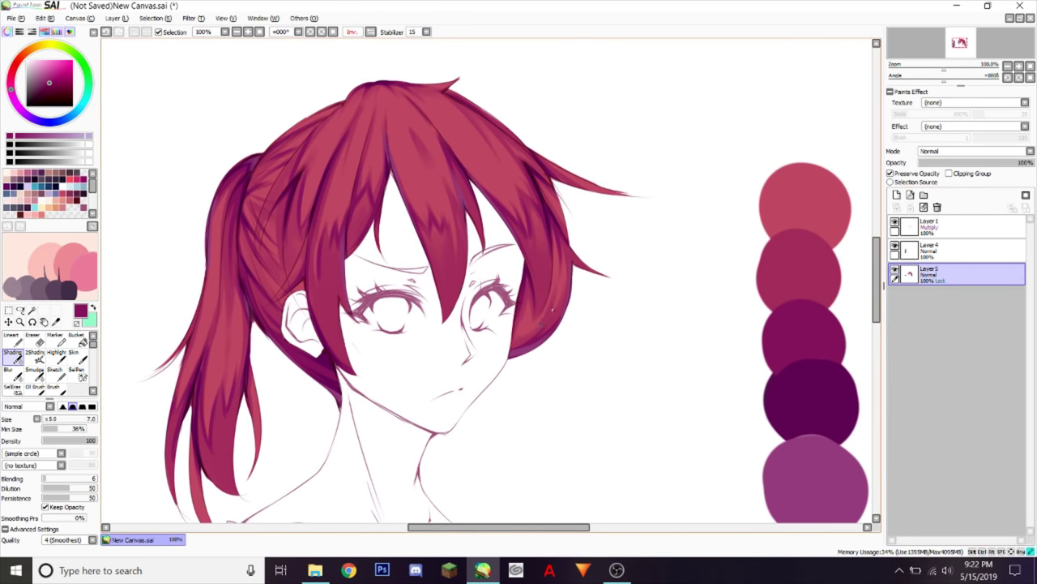
left_click_drag(542, 324, 559, 302)
Step: Sample the purple swatch, reset the canvas rotation, and add a purple accent at the top edge of the crown
left_click(812, 459, "alt")
left_click_drag(932, 79, 940, 75)
left_click(1030, 78)
mouse_move(397, 79)
left_mouse_down()
mouse_move(397, 58)
mouse_move(386, 83)
left_mouse_up()
key("ctrl+z")
left_click_drag(386, 83, 390, 84)
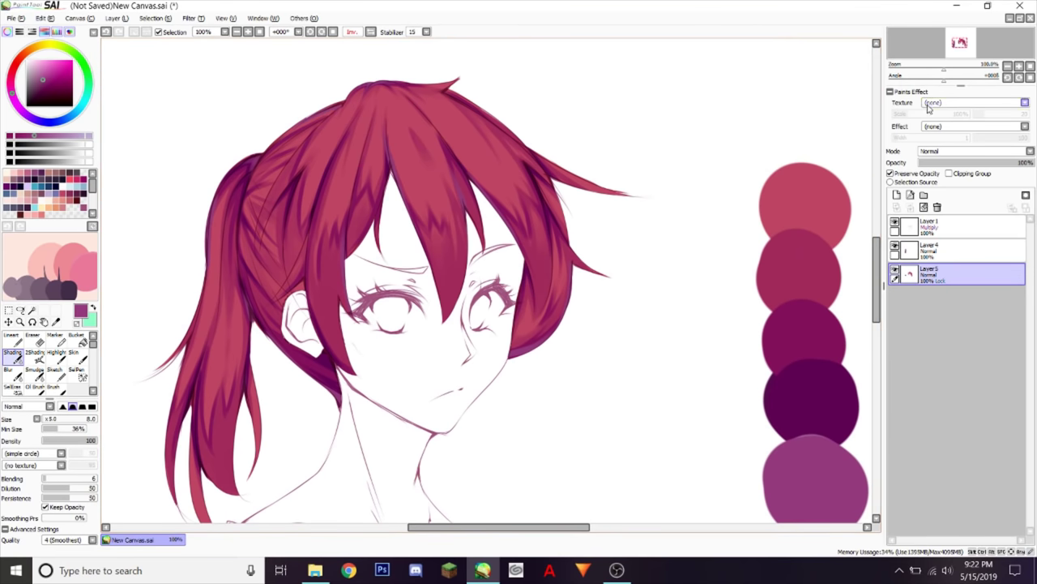
Step: Erase the five colour swatch circles beside the head from both Layer4 and Layer5
left_click_drag(945, 70, 938, 69)
left_click(35, 341)
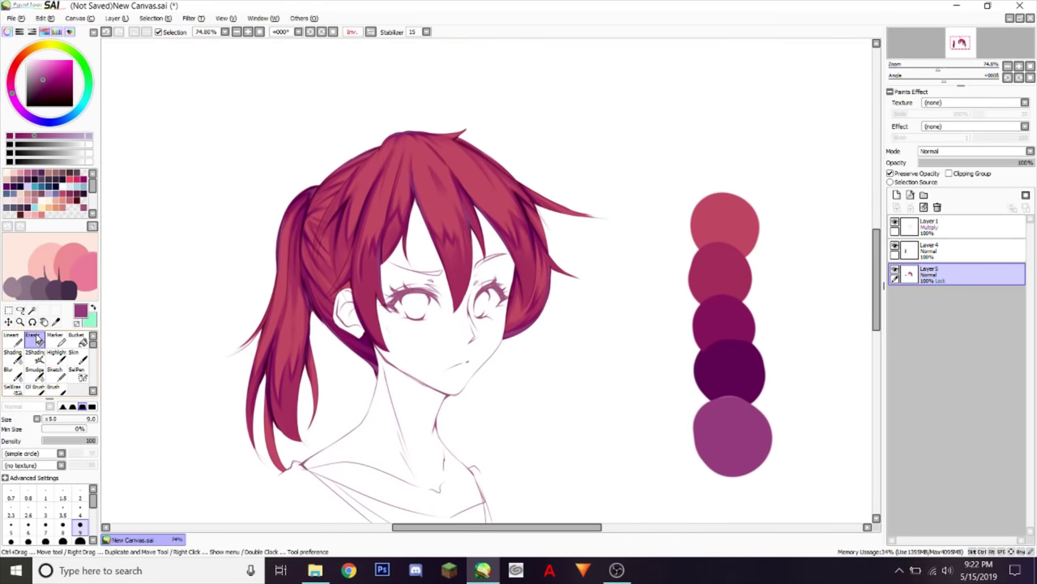
left_click(895, 244)
left_click(895, 245)
left_click(930, 250)
mouse_move(730, 203)
left_mouse_down()
mouse_move(717, 312)
mouse_move(746, 435)
left_mouse_up()
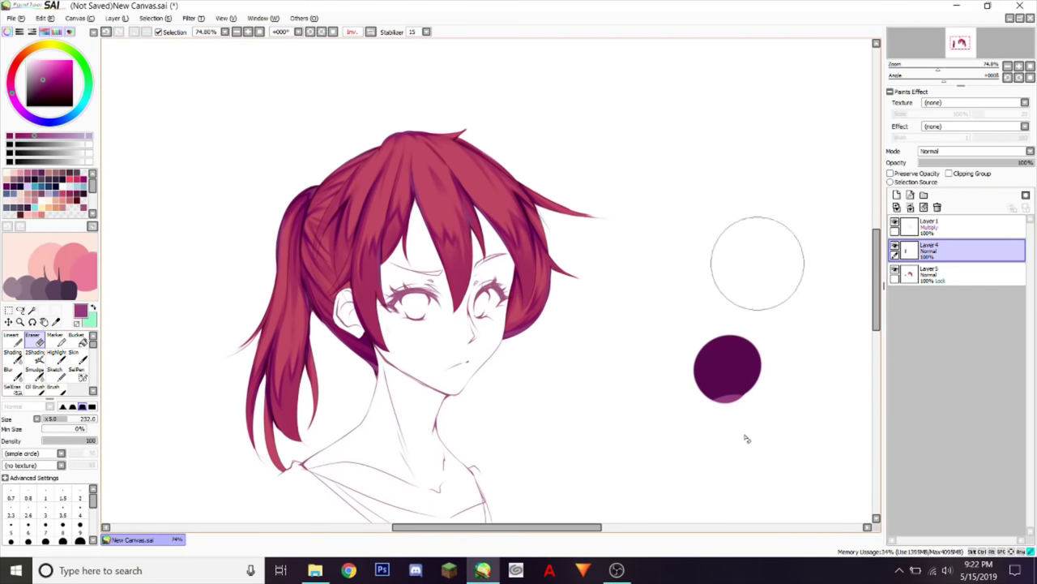
left_click(956, 274)
left_click_drag(733, 340, 697, 461)
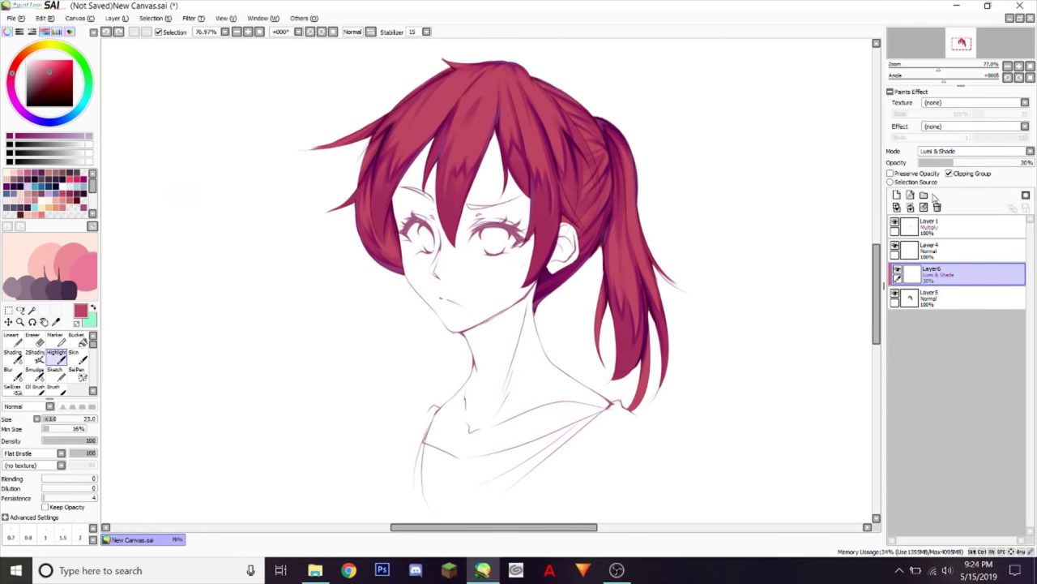
Step: Replace the Lumi & Shade layer with a new Normal layer clipped to Layer5, and choose white with the Marker
left_click(937, 207)
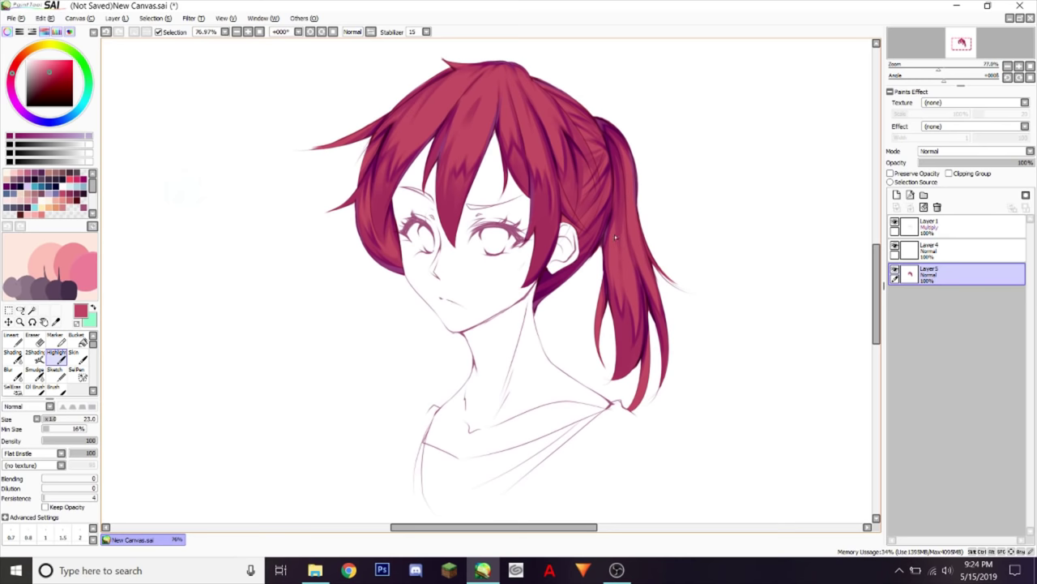
left_click_drag(876, 290, 878, 261)
left_click(896, 196)
left_click(964, 174)
left_click_drag(45, 70, 8, 19)
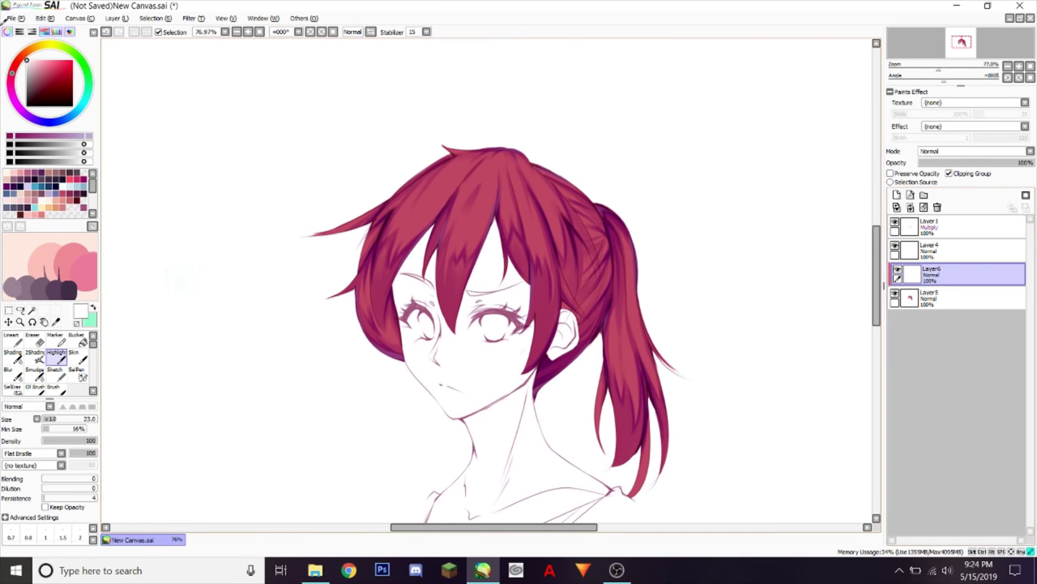
left_click(55, 339)
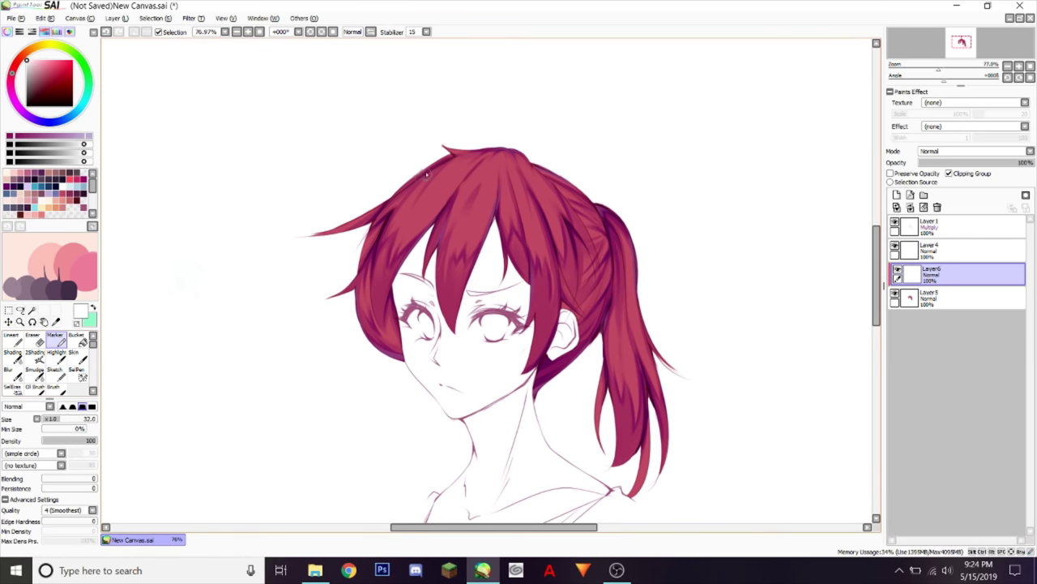
Step: Try jagged white highlight strokes across the crown with the Marker at size 32, then clear the layer
left_click_drag(428, 170, 378, 217)
left_click_drag(430, 195, 526, 208)
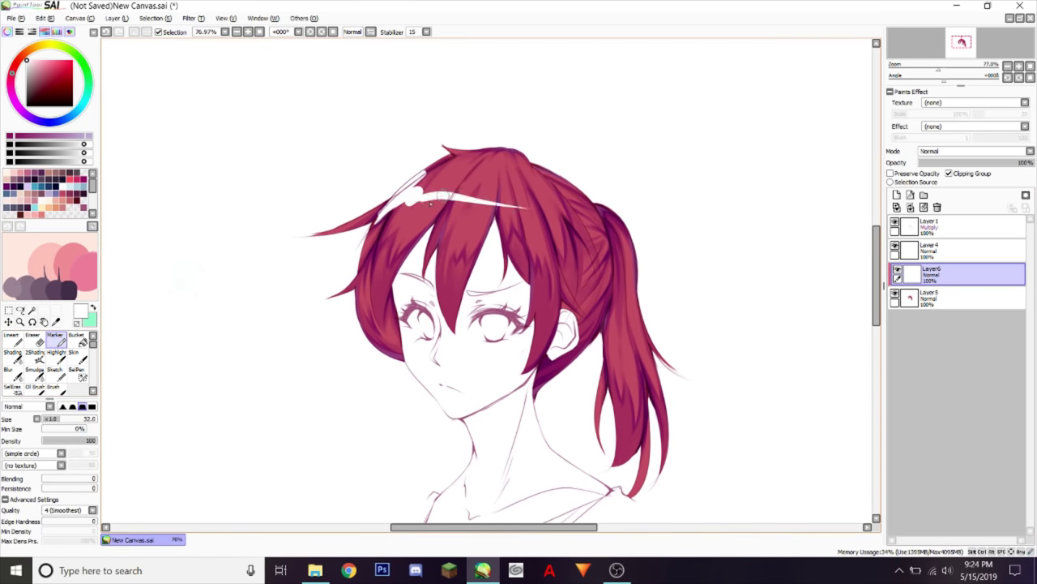
key("ctrl+z")
mouse_move(416, 197)
left_mouse_down()
mouse_move(492, 194)
mouse_move(557, 212)
mouse_move(501, 193)
mouse_move(561, 201)
left_mouse_up()
key("ctrl+z")
key("ctrl+z")
left_click_drag(536, 168, 570, 208)
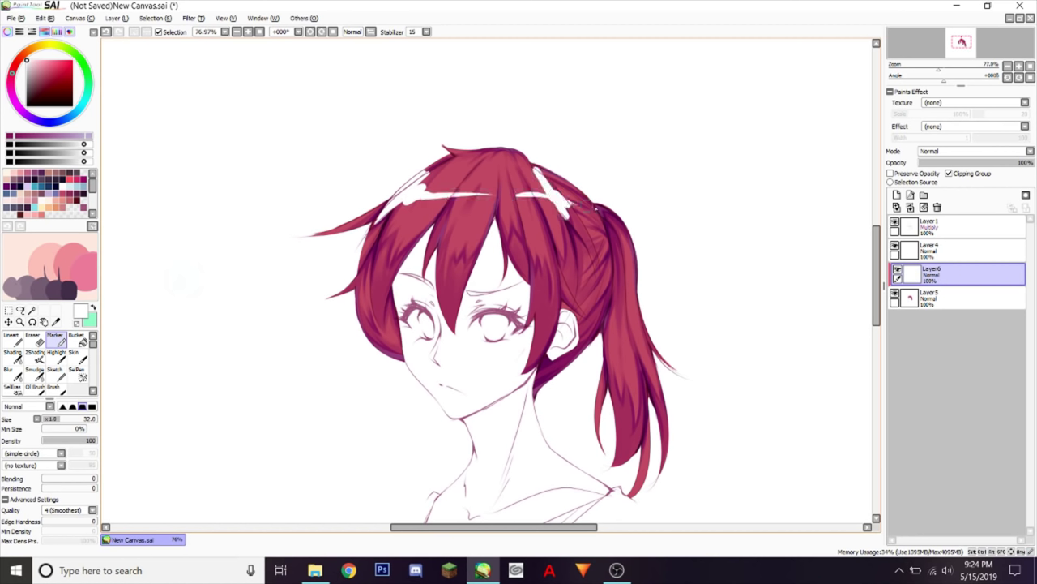
left_click(924, 207)
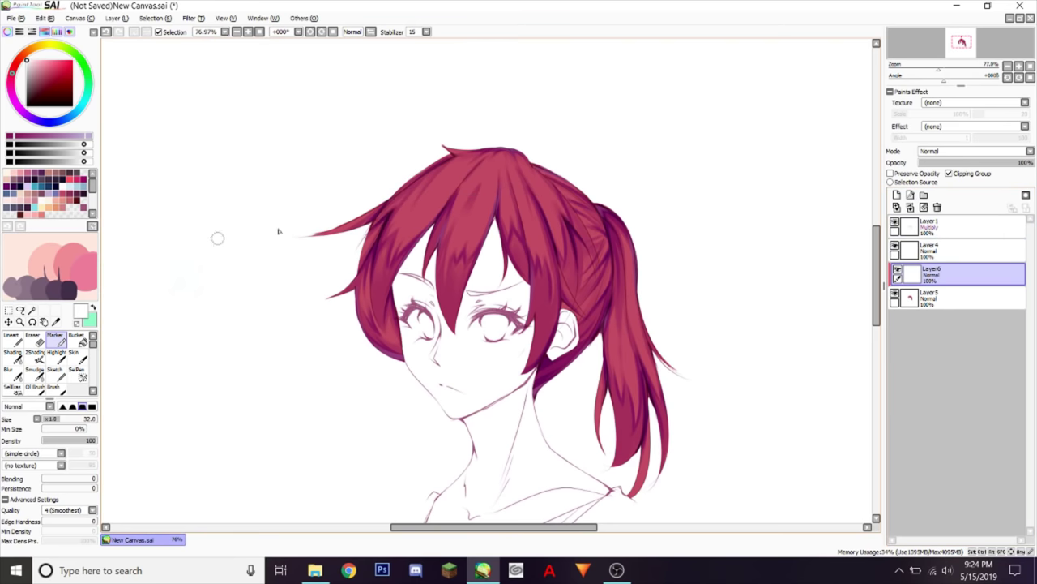
Step: Try a solid white highlight band across the crown and erase gaps in it along the hair strands
left_click_drag(380, 198, 567, 217)
left_click(34, 340)
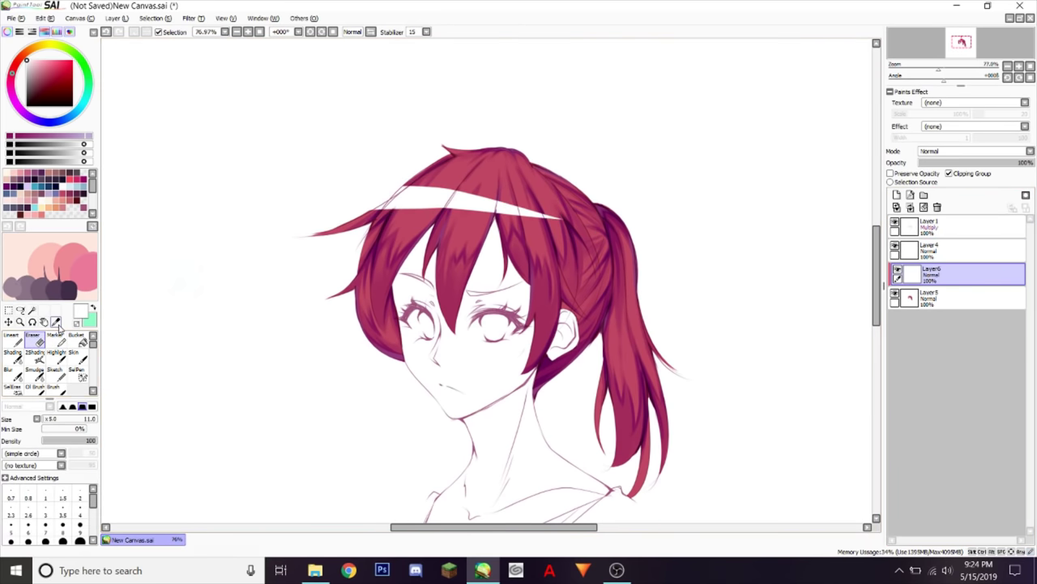
left_click_drag(432, 184, 412, 207)
left_click_drag(465, 183, 447, 212)
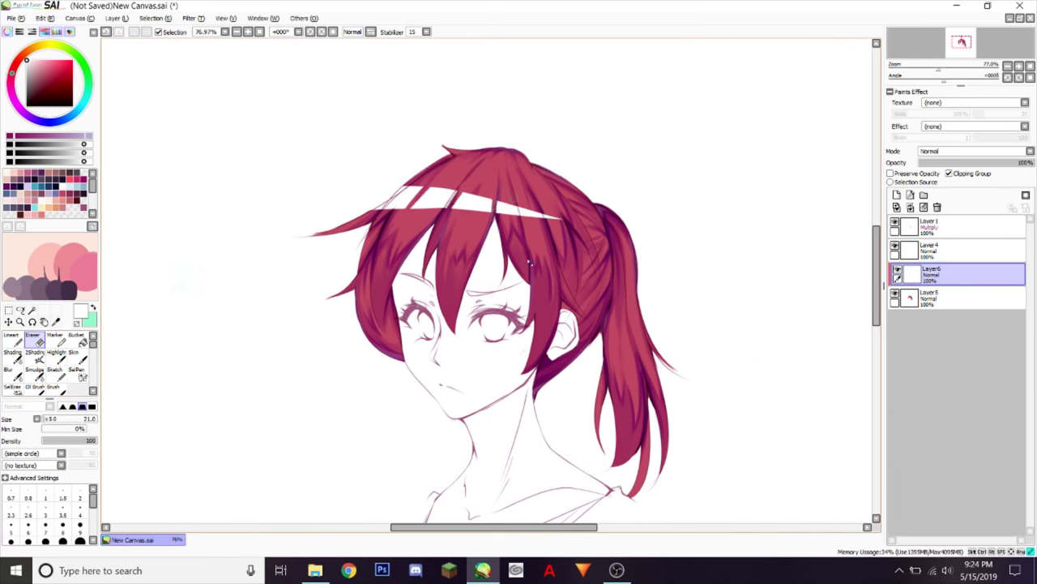
left_click_drag(528, 261, 530, 270)
left_click_drag(517, 184, 537, 301)
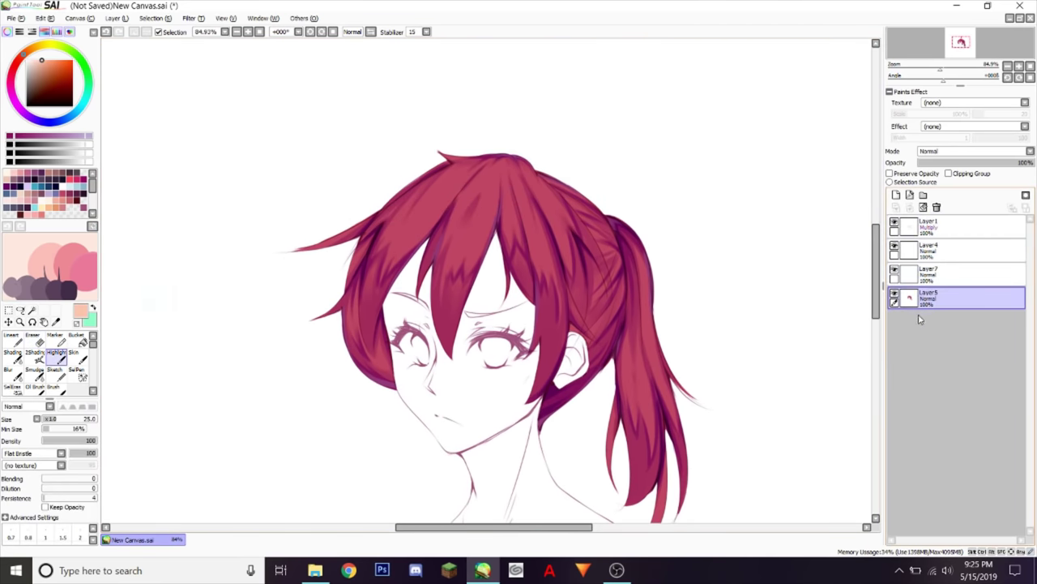
Step: Add a new layer above Layer5, clip it to the hair, and set its blending mode to Lumi & Shade
left_click(896, 195)
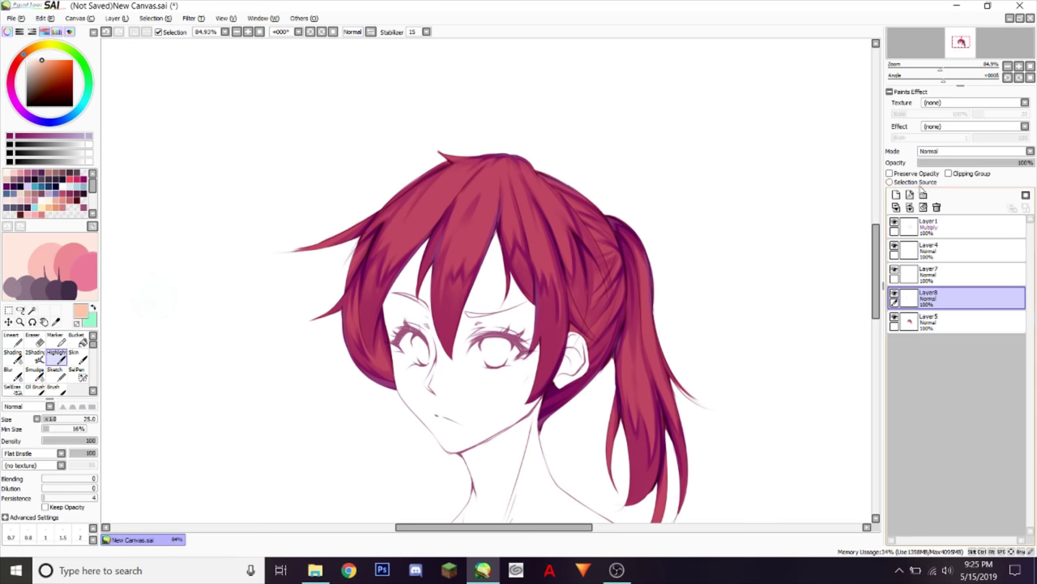
left_click(968, 174)
left_click(977, 150)
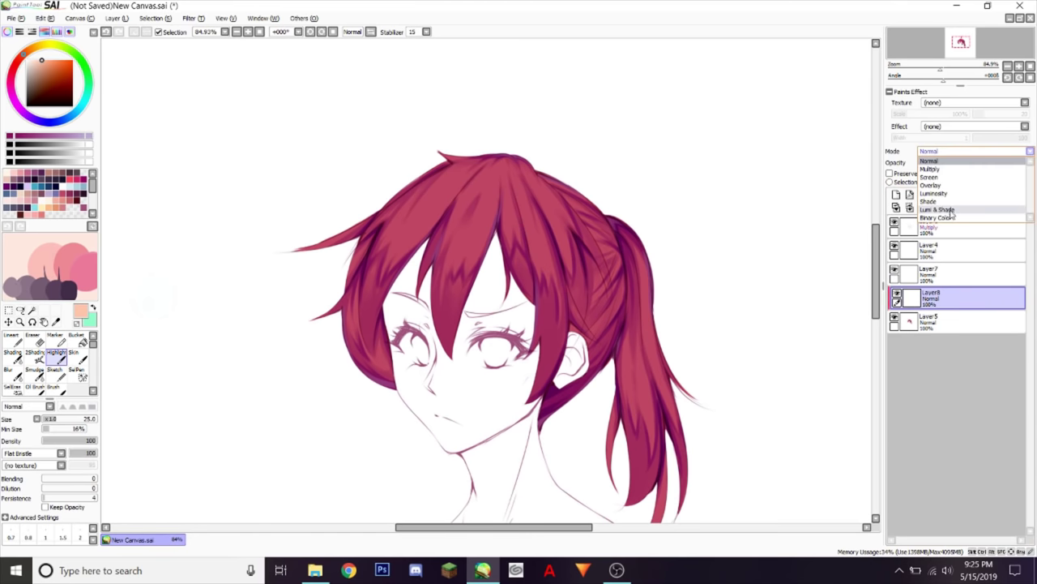
left_click(952, 213)
Step: Try peach test strokes beside the head on Layer7 with the Highlight brush, enlarging it to size 90, and undo them
left_click(956, 274)
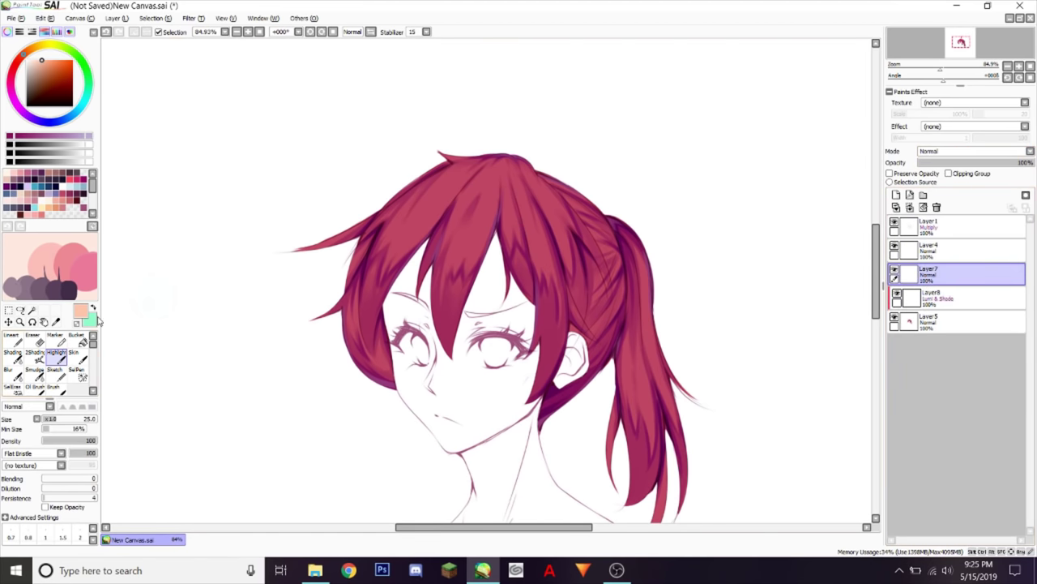
left_click_drag(245, 173, 191, 349)
left_click_drag(219, 243, 249, 227)
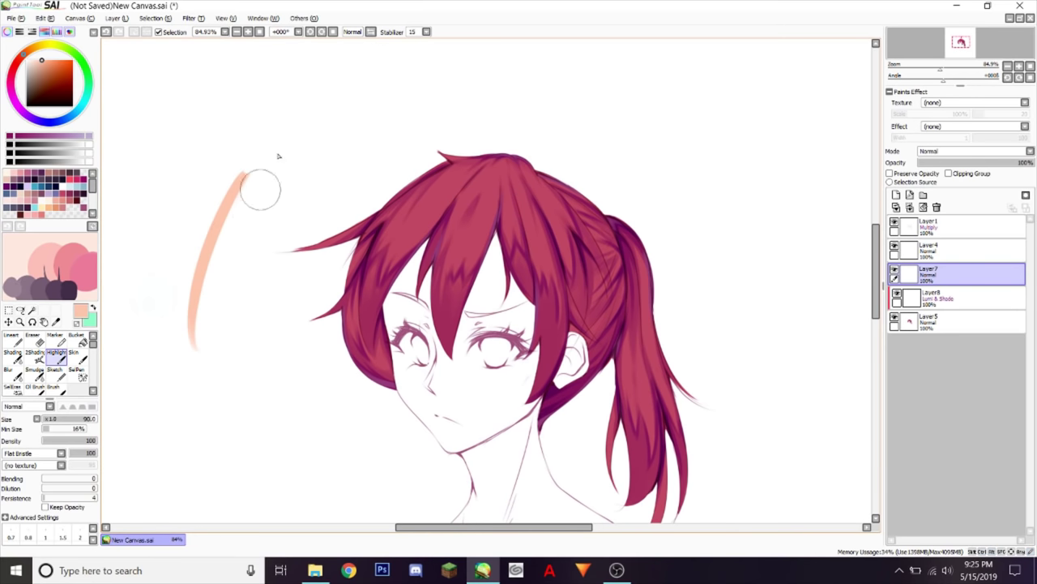
mouse_move(272, 151)
left_mouse_down()
mouse_move(217, 418)
mouse_move(253, 377)
left_mouse_up()
left_click_drag(276, 298, 304, 374)
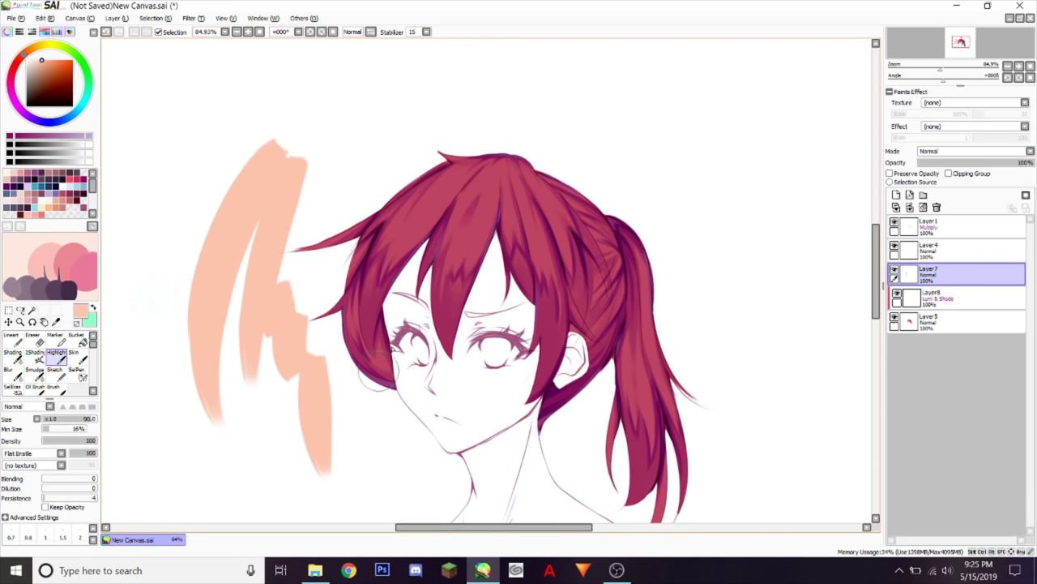
key("ctrl+z")
key("ctrl+z")
key("ctrl+z")
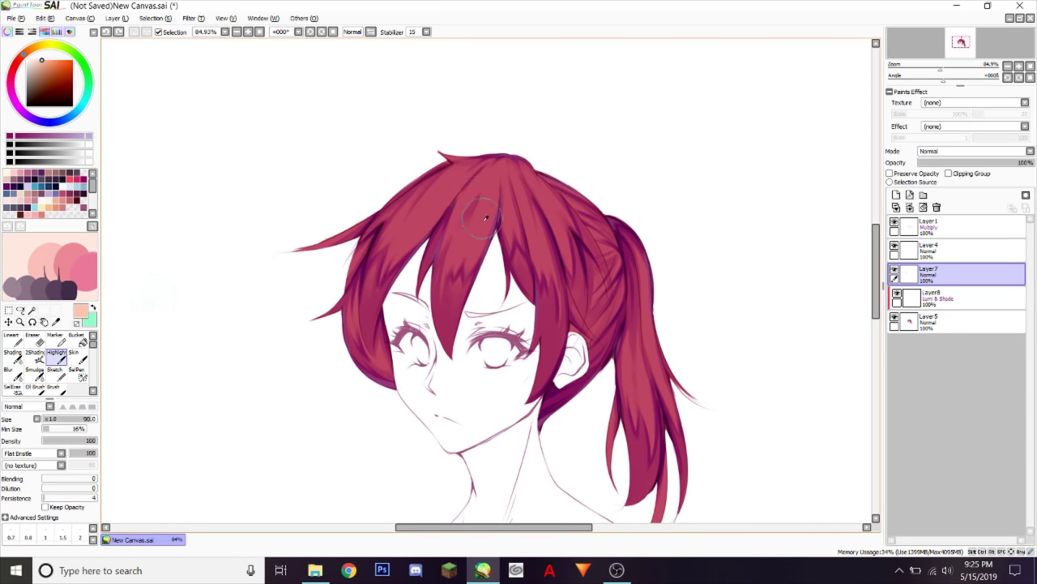
Step: Choose a light peach highlight colour and set the Lumi & Shade layer's opacity to 46%
left_click(501, 219, "alt")
left_click(49, 66)
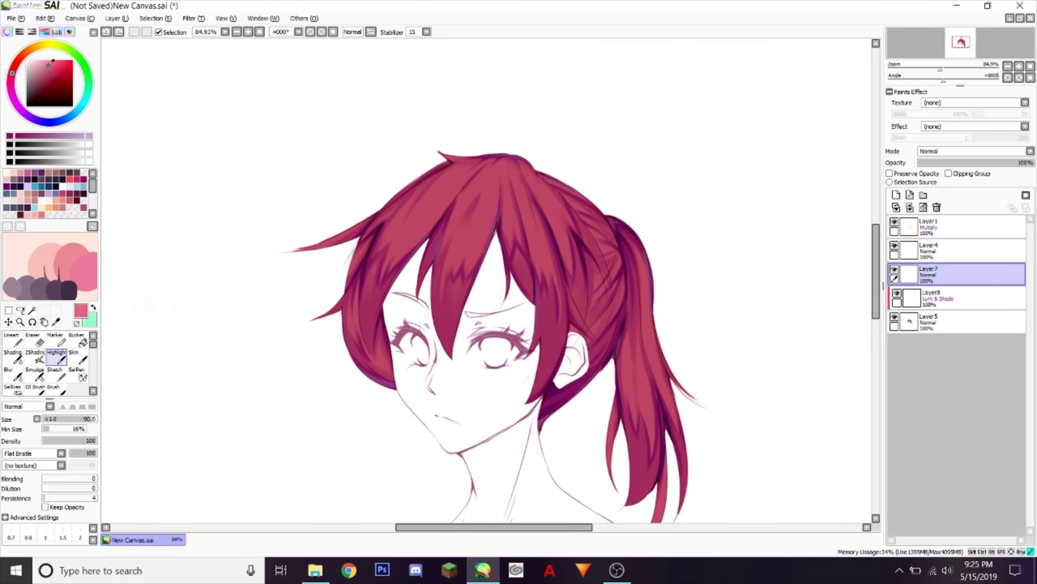
left_click_drag(25, 70, 33, 53)
left_click_drag(941, 70, 961, 71)
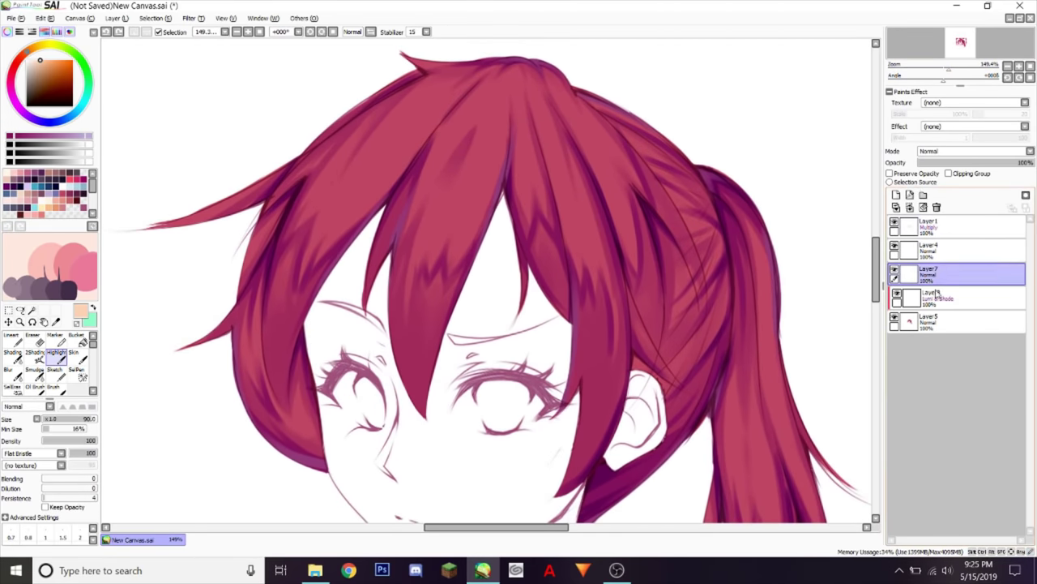
left_click(956, 296)
left_click(972, 163)
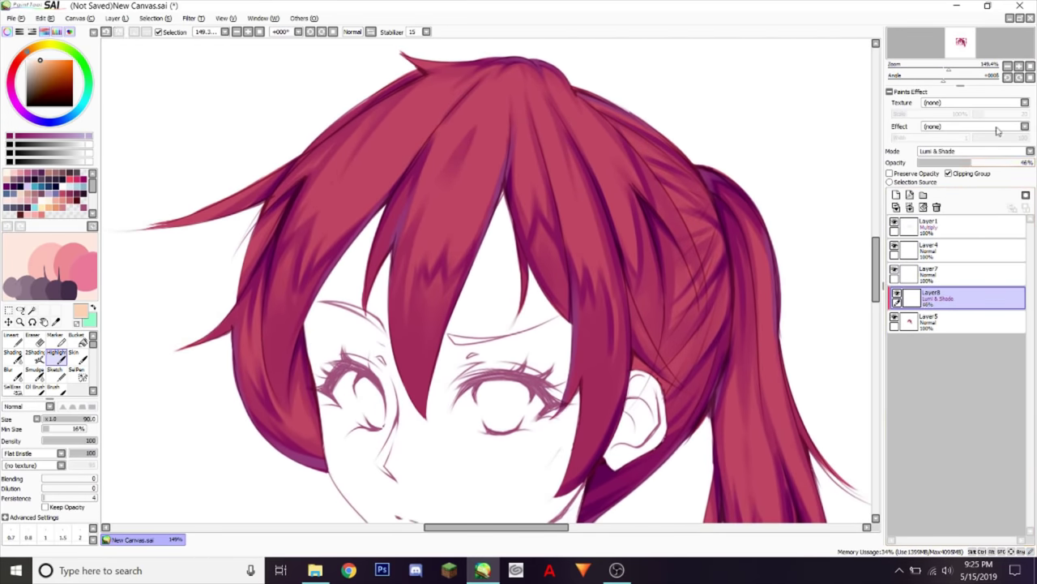
Step: Try streaky peach highlights on the far-side bangs with the Highlight brush at size 21, undoing unwanted strokes
mouse_move(387, 130)
left_mouse_down()
mouse_move(359, 131)
mouse_move(300, 215)
left_mouse_up()
key("ctrl+z")
mouse_move(369, 124)
left_mouse_down()
mouse_move(327, 189)
mouse_move(376, 143)
mouse_move(351, 172)
mouse_move(326, 172)
mouse_move(317, 201)
mouse_move(365, 139)
mouse_move(380, 133)
mouse_move(368, 166)
mouse_move(387, 144)
mouse_move(355, 188)
mouse_move(421, 145)
left_mouse_up()
key("ctrl+z")
key("ctrl+z")
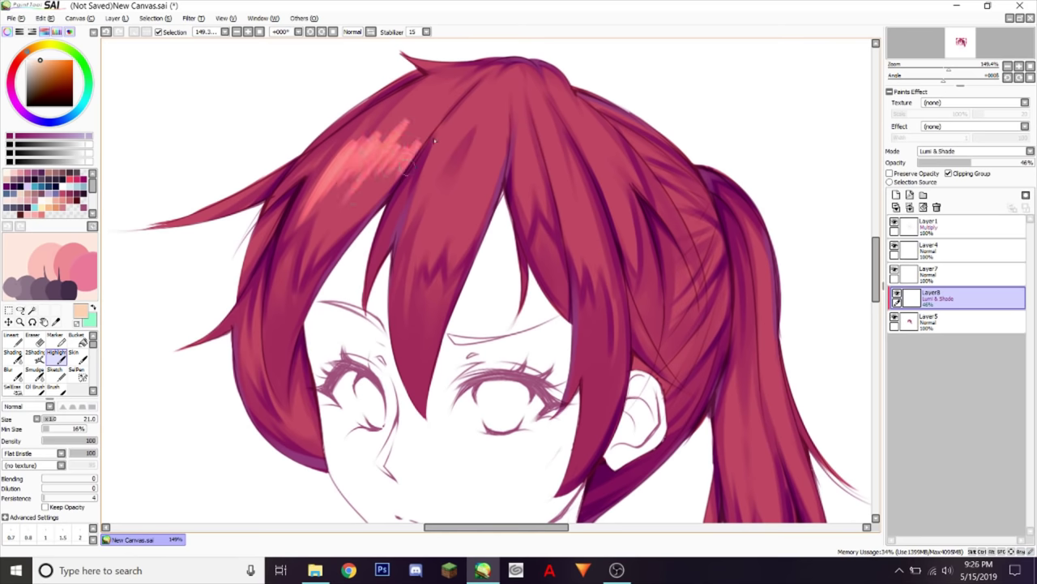
Step: Try a single curved highlight band across the crown to the ponytail, and undo it
scroll(729, 183, "down", 3)
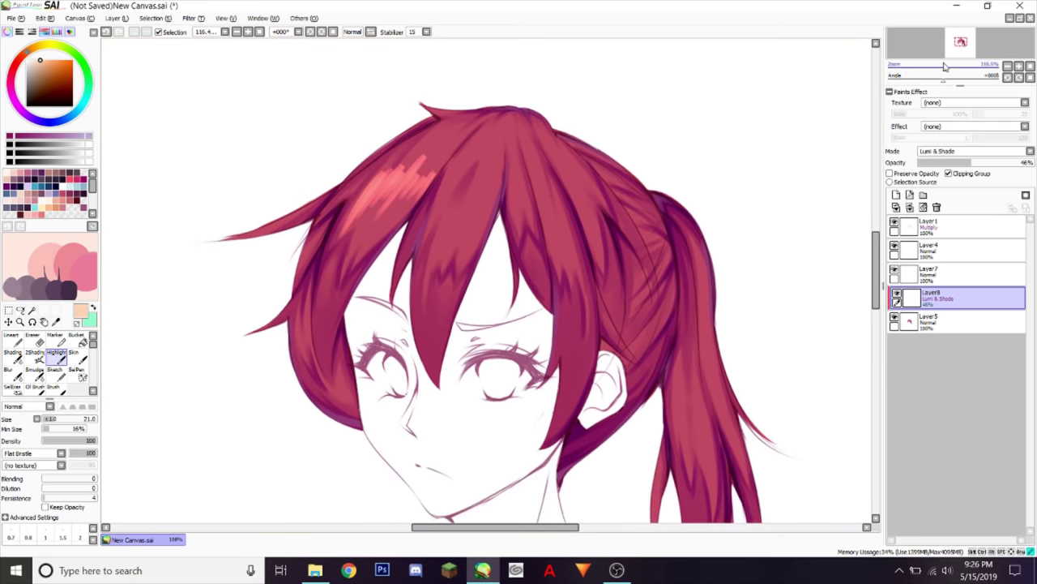
mouse_move(324, 229)
left_mouse_down()
mouse_move(374, 209)
mouse_move(673, 243)
left_mouse_up()
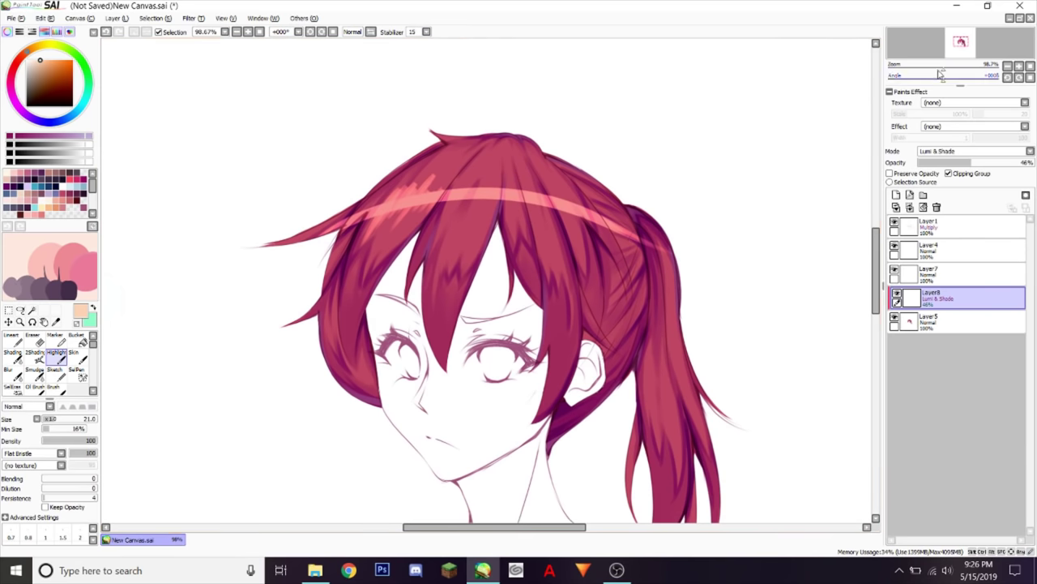
scroll(702, 265, "up", 3)
key("ctrl+z")
Step: Try streaky highlights on the central bangs clump, then clear the highlight layer
left_click_drag(451, 142, 418, 198)
left_click(467, 132)
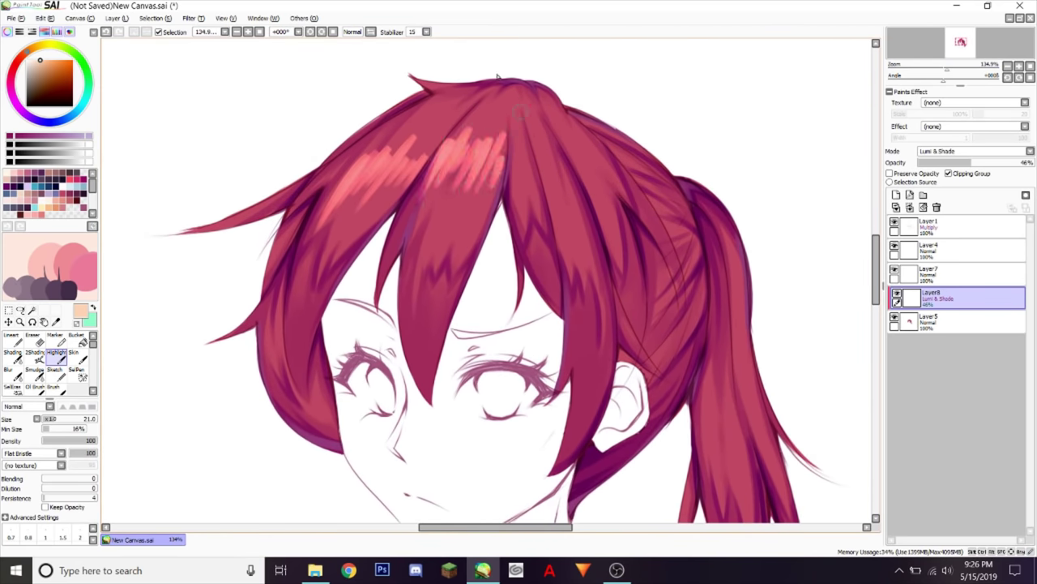
mouse_move(502, 158)
left_mouse_down()
mouse_move(486, 174)
mouse_move(491, 162)
mouse_move(471, 148)
mouse_move(470, 200)
left_mouse_up()
left_click_drag(504, 130, 493, 209)
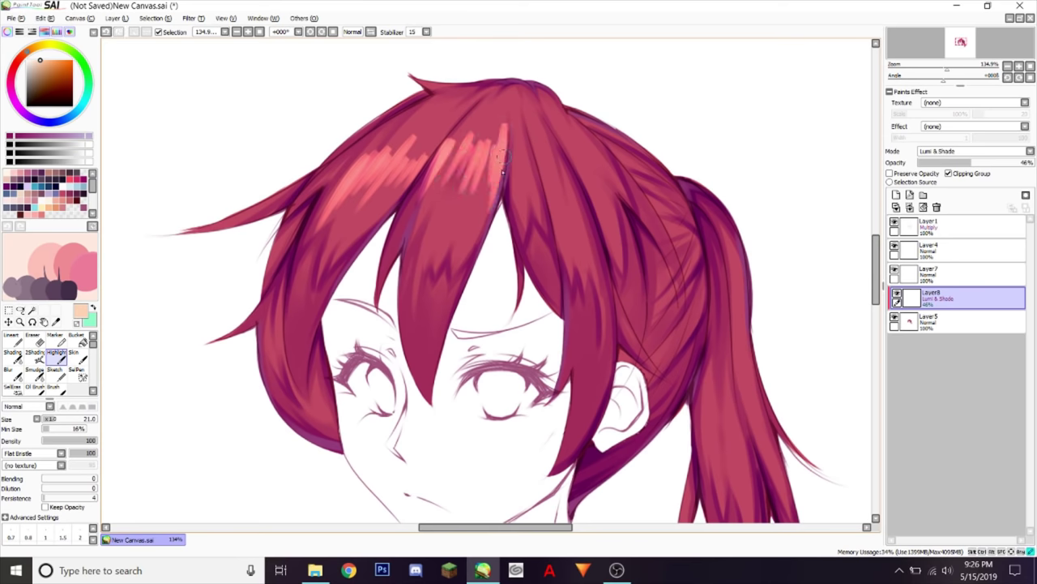
left_click(923, 207)
Step: Paint streaky peach highlights across the bangs at brush size 27, flipping the canvas view horizontally to reach the other strands
left_click_drag(626, 108, 648, 107)
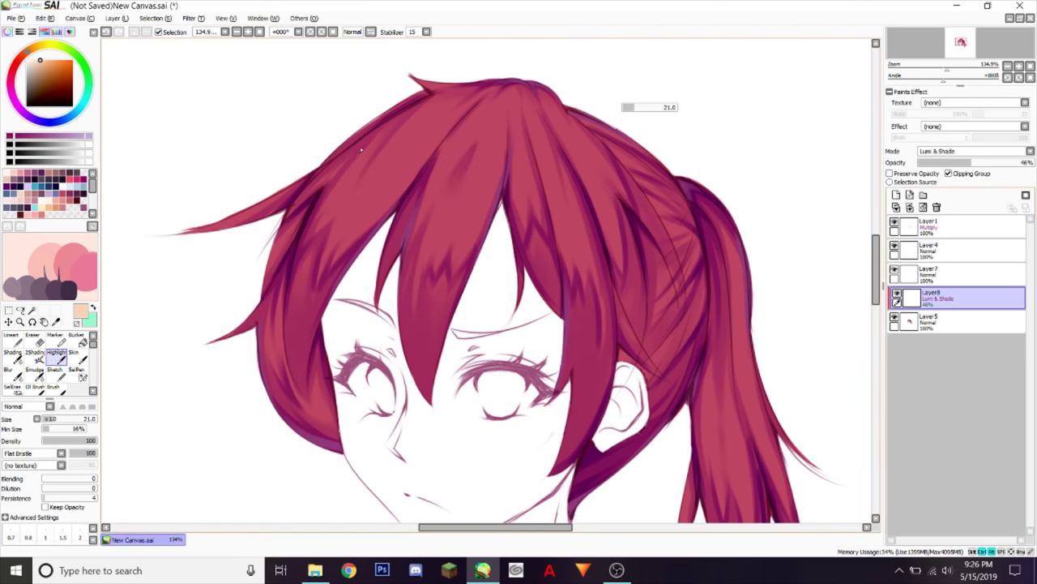
mouse_move(393, 127)
left_mouse_down()
mouse_move(330, 215)
mouse_move(403, 140)
mouse_move(382, 177)
mouse_move(425, 142)
mouse_move(418, 166)
mouse_move(433, 156)
mouse_move(370, 273)
left_mouse_up()
left_click(371, 32)
mouse_move(408, 219)
left_mouse_down()
mouse_move(440, 198)
mouse_move(460, 159)
left_mouse_up()
left_click_drag(480, 222, 498, 154)
left_click_drag(514, 165, 504, 151)
left_click_drag(538, 228, 521, 183)
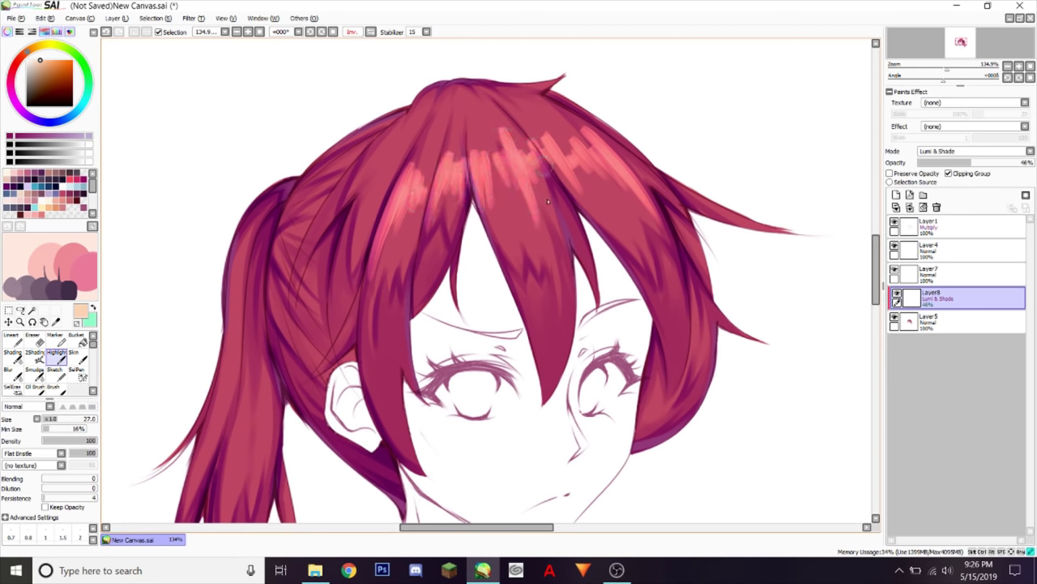
Step: Extend the streaky highlights onto the side hair toward the ponytail, undoing the unwanted strokes
left_click_drag(360, 191, 344, 266)
key("ctrl+z")
key("ctrl+z")
left_click_drag(365, 194, 340, 268)
left_click_drag(397, 166, 362, 265)
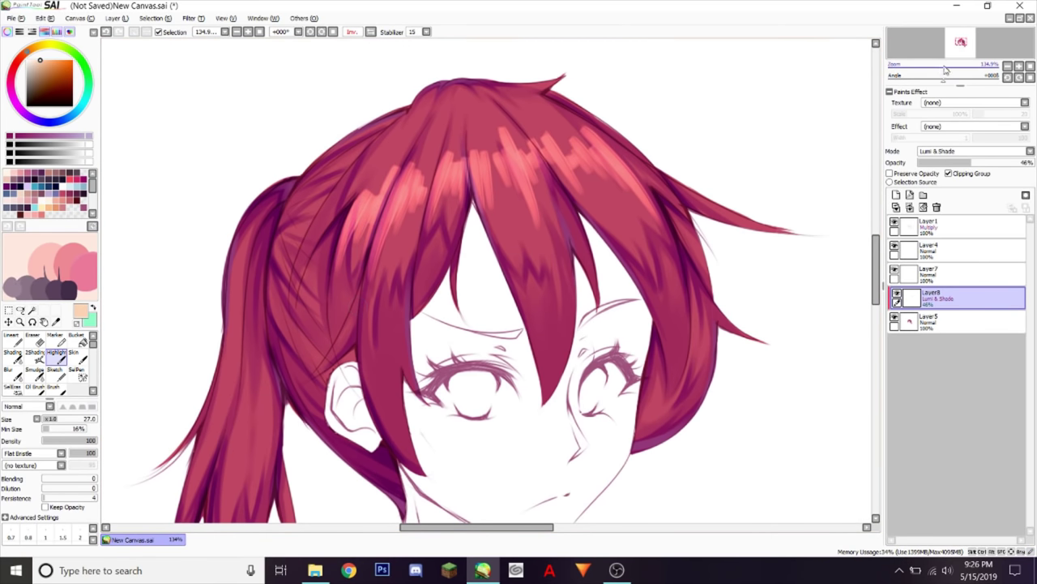
Step: Trim the highlights' upper edge into one smooth arc with the Eraser at size 26, and reset the canvas rotation
left_click_drag(939, 67, 930, 77)
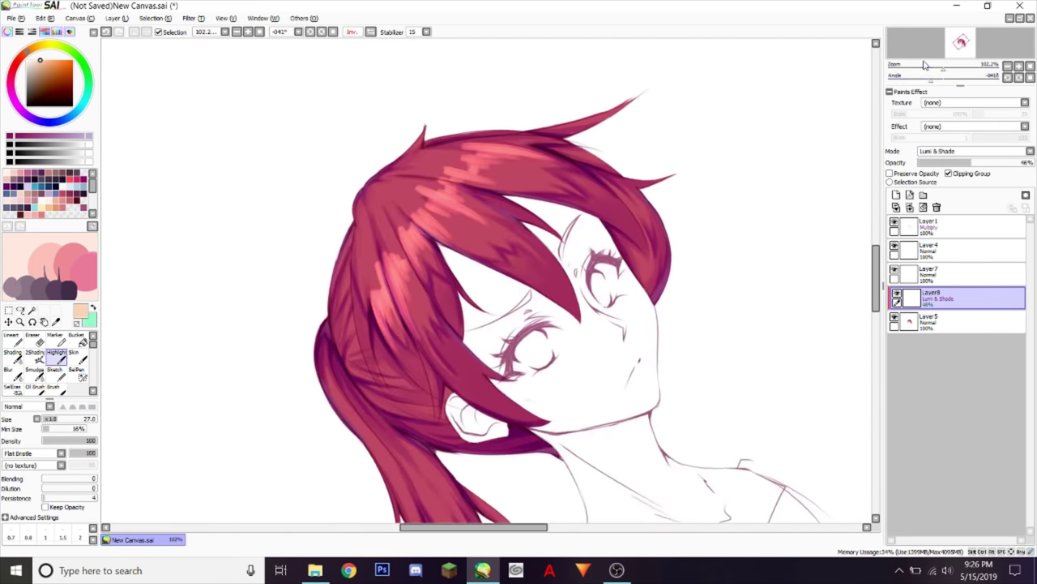
left_click(34, 339)
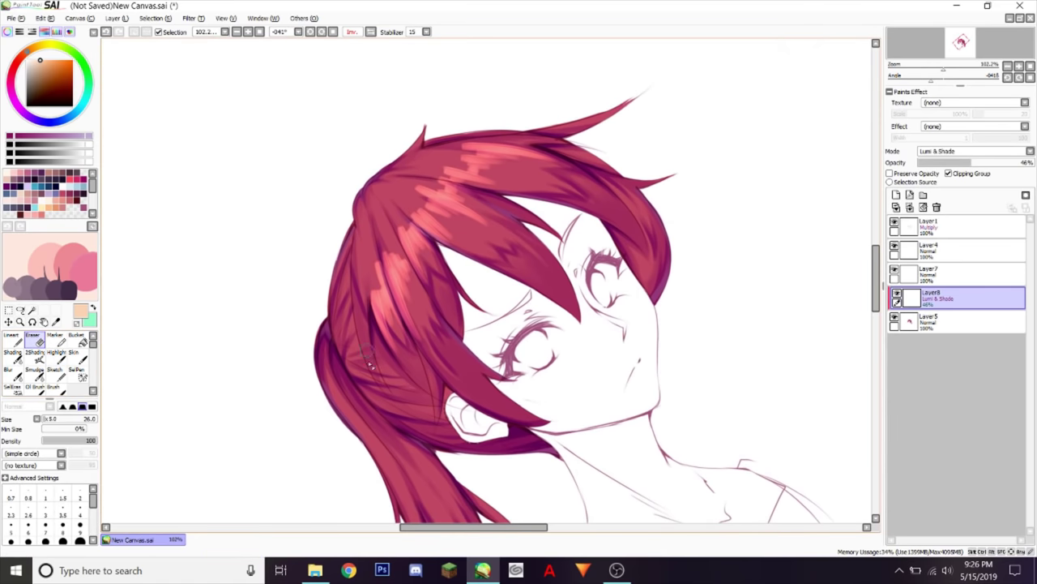
left_click_drag(369, 365, 437, 188)
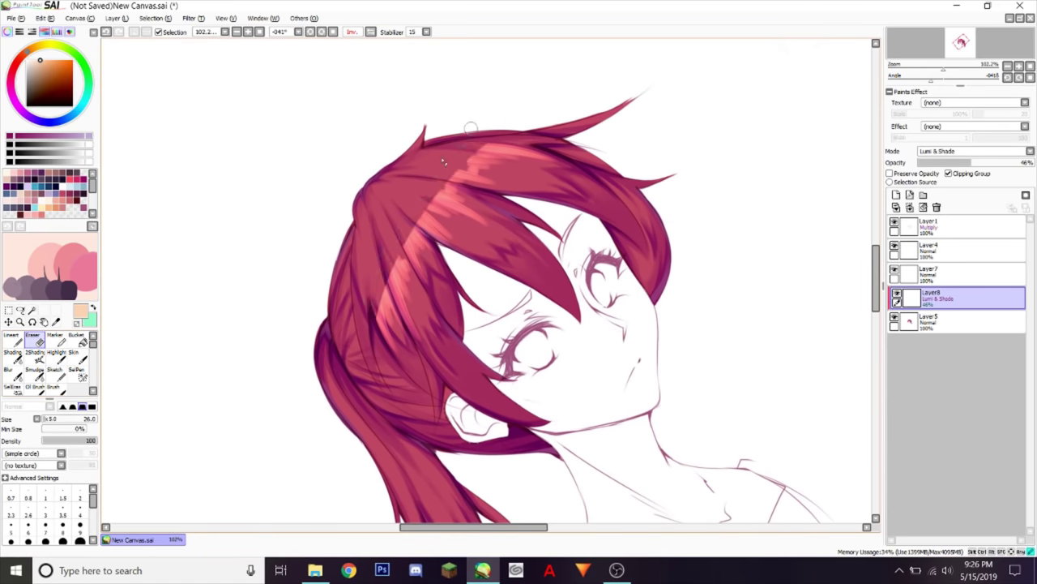
left_click_drag(357, 356, 534, 130)
left_click(1019, 78)
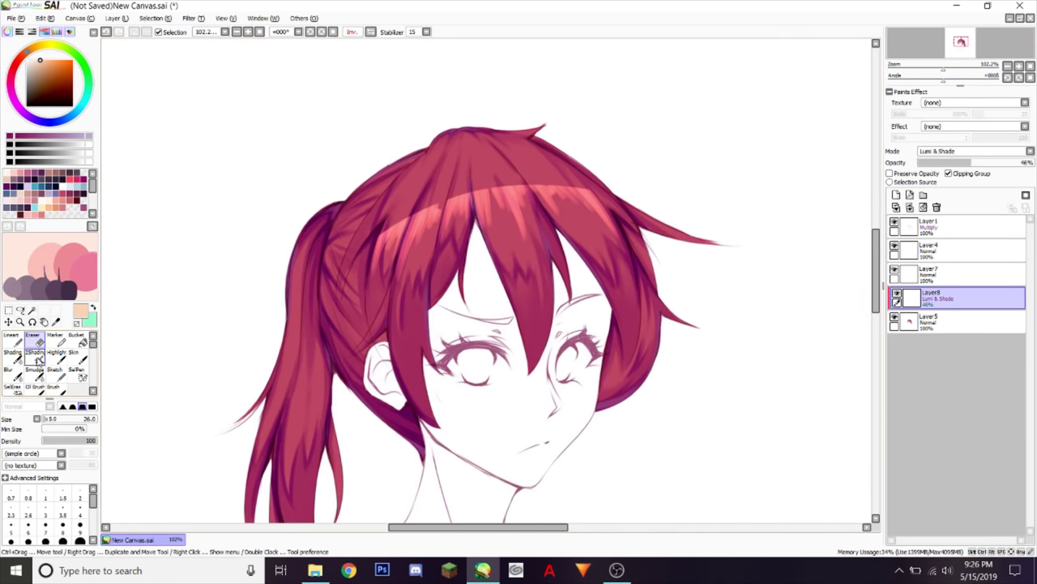
Step: Return to the Highlight brush and restore the unflipped canvas view
left_click(73, 354)
left_click(55, 354)
left_click(370, 32)
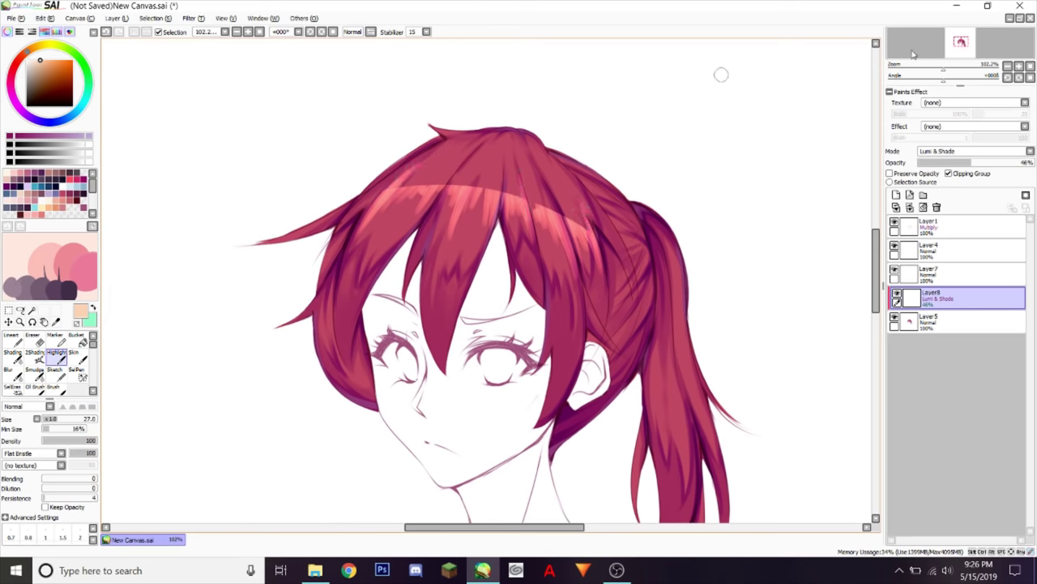
mouse_move(944, 67)
left_mouse_down()
mouse_move(931, 66)
mouse_move(945, 65)
left_mouse_up()
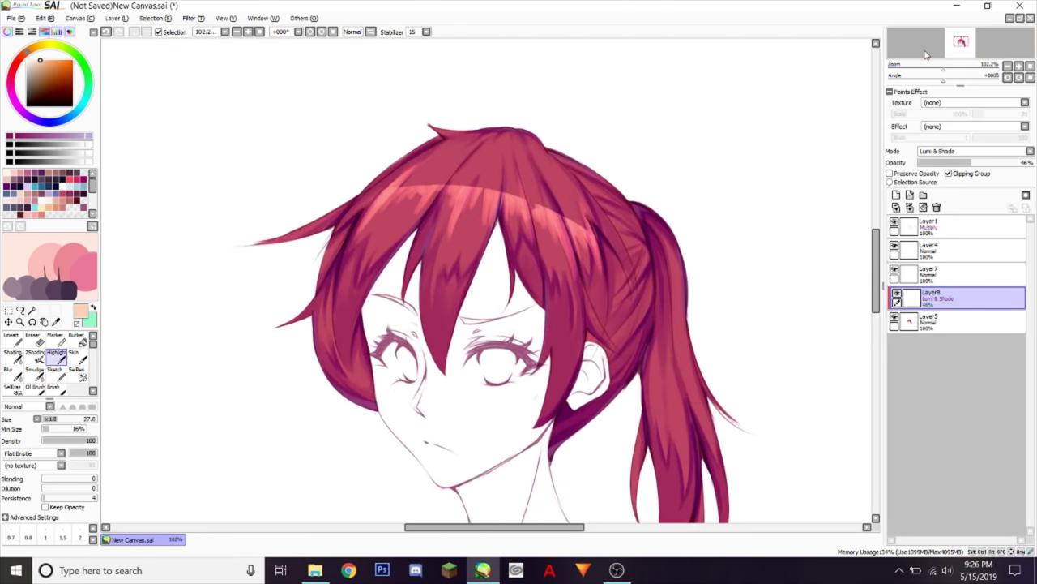
Step: Skew the peach highlight band slightly with a Free Deform transform so its far end sits higher, and apply it
key("ctrl+t")
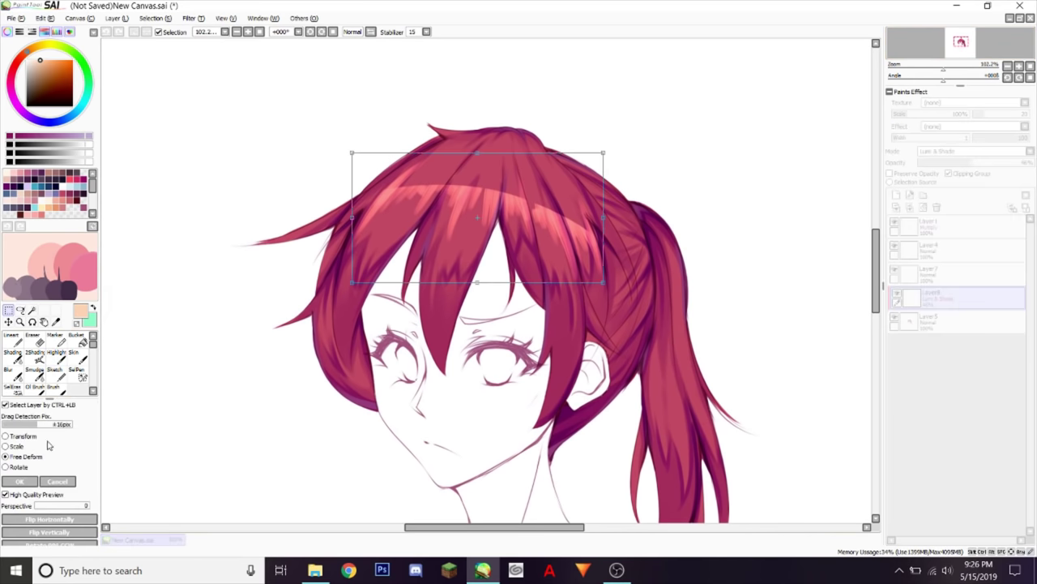
left_click_drag(350, 225, 357, 223)
left_click_drag(604, 218, 602, 210)
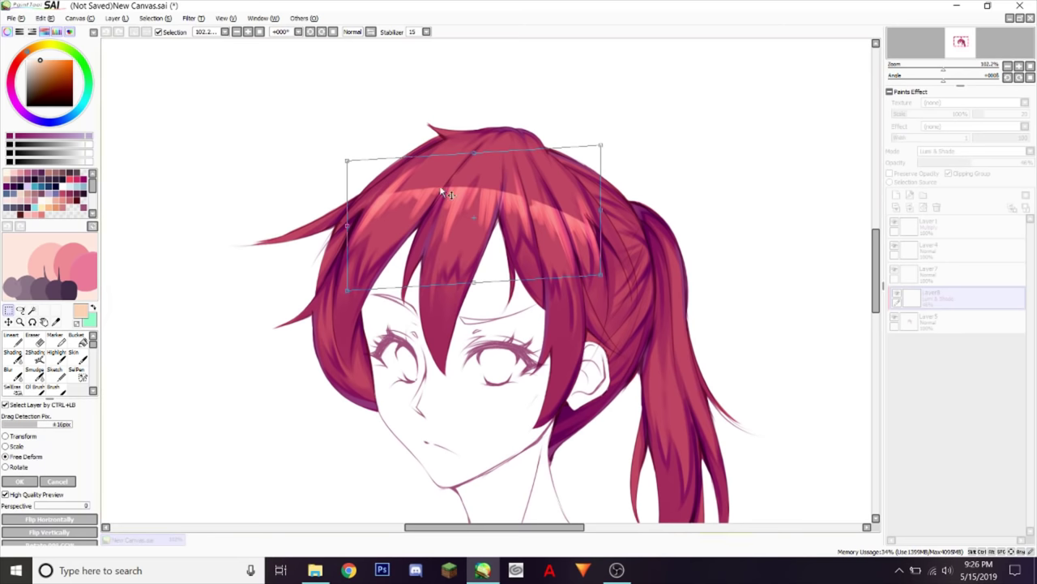
left_click(32, 481)
Step: Create a new clipped layer directly above the base hair colour layer and set its blending mode to Multiply
left_click_drag(943, 67, 949, 69)
left_click(955, 320)
left_click(909, 195)
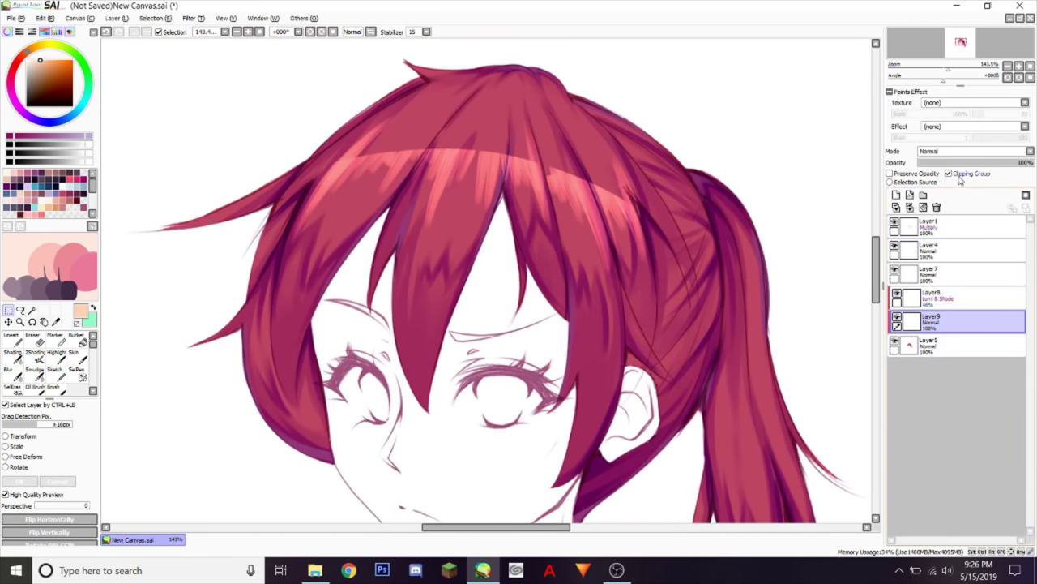
left_click(964, 173)
left_click(973, 151)
left_click(938, 171)
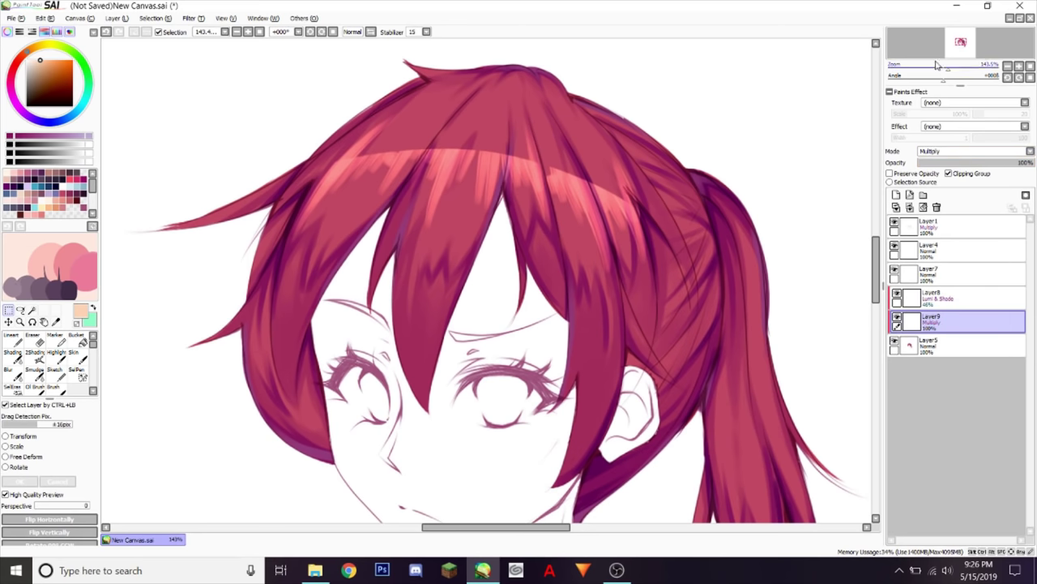
Step: Switch to the Shading brush, test a dark purple stroke along the highlight band's upper edge, and undo it
left_click_drag(944, 80, 930, 80)
left_click(341, 381, "alt")
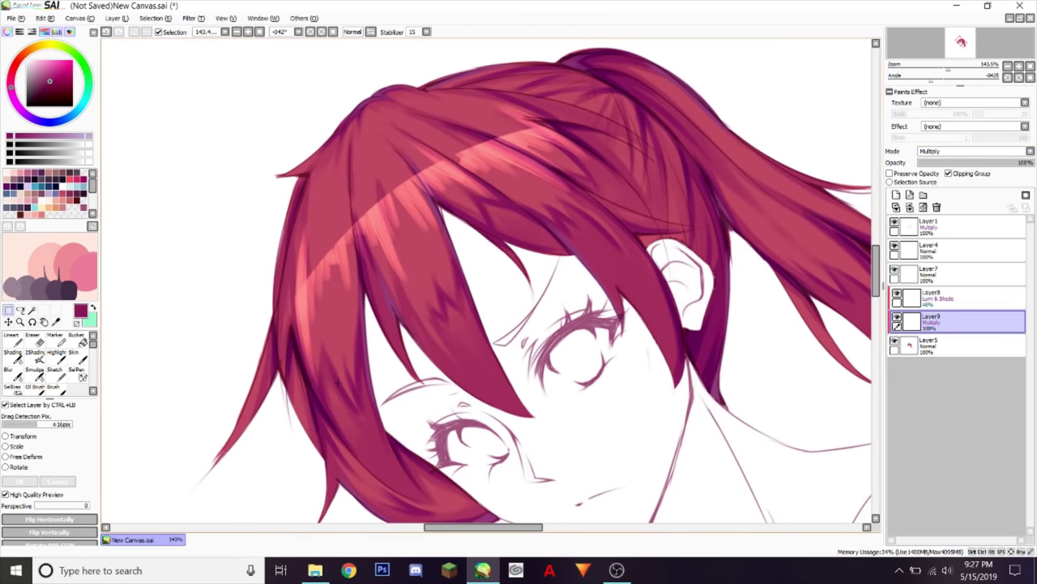
left_click(12, 353)
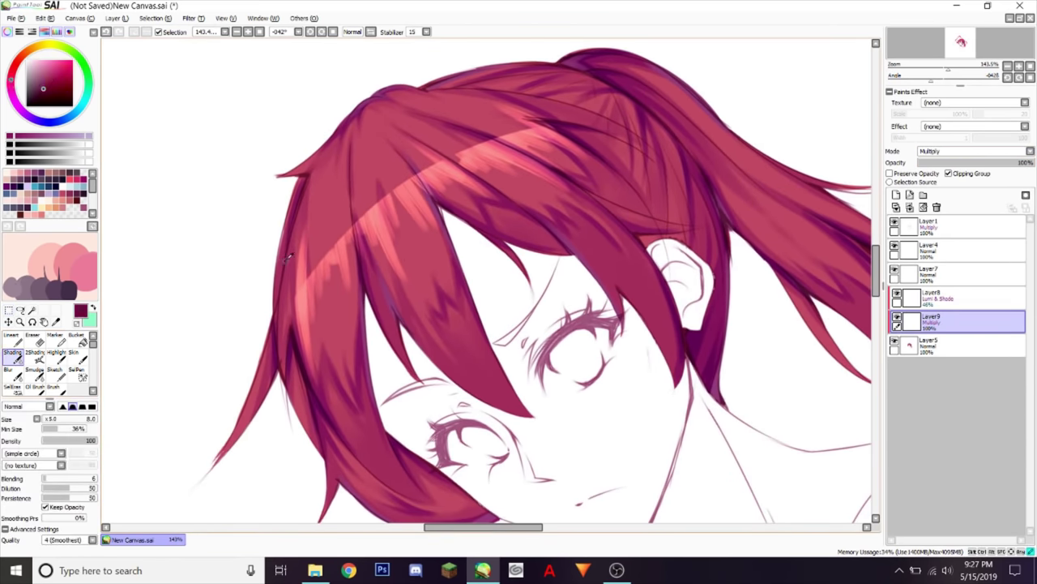
left_click_drag(337, 242, 370, 216)
left_click_drag(365, 219, 374, 220)
key("ctrl+z")
Step: Paint one smooth shadow arc along the highlight's upper edge in the sampled hair red at brush size 11, undoing unwanted strokes
left_click(336, 365, "alt")
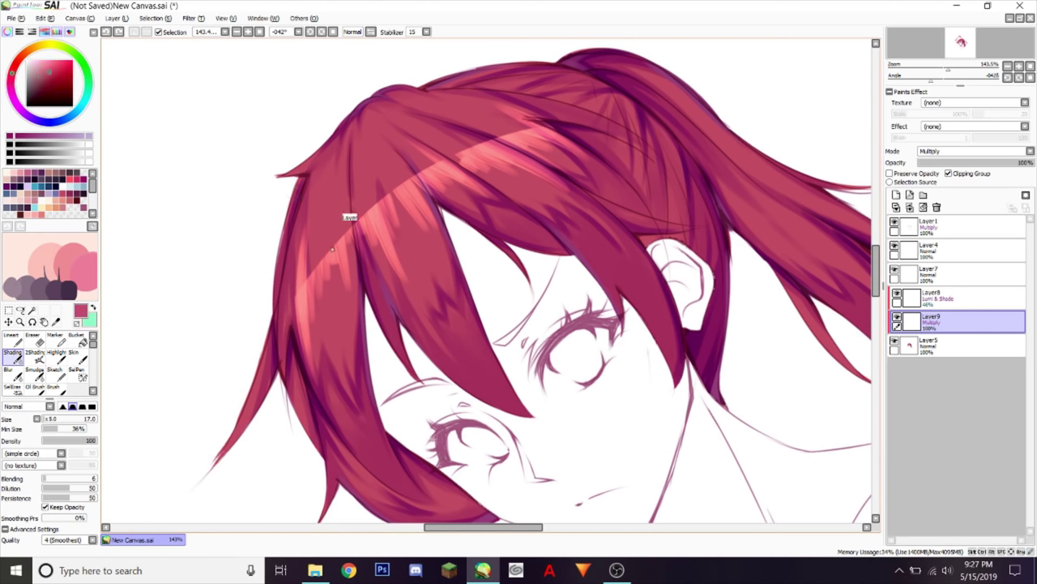
mouse_move(332, 249)
left_mouse_down()
mouse_move(405, 190)
mouse_move(315, 261)
left_mouse_up()
key("ctrl+z")
left_click_drag(311, 273, 471, 151)
key("ctrl+z")
left_click_drag(313, 274, 473, 147)
key("ctrl+z")
mouse_move(311, 275)
left_mouse_down()
mouse_move(376, 204)
mouse_move(492, 140)
left_mouse_up()
key("ctrl+z")
left_click_drag(308, 278, 496, 138)
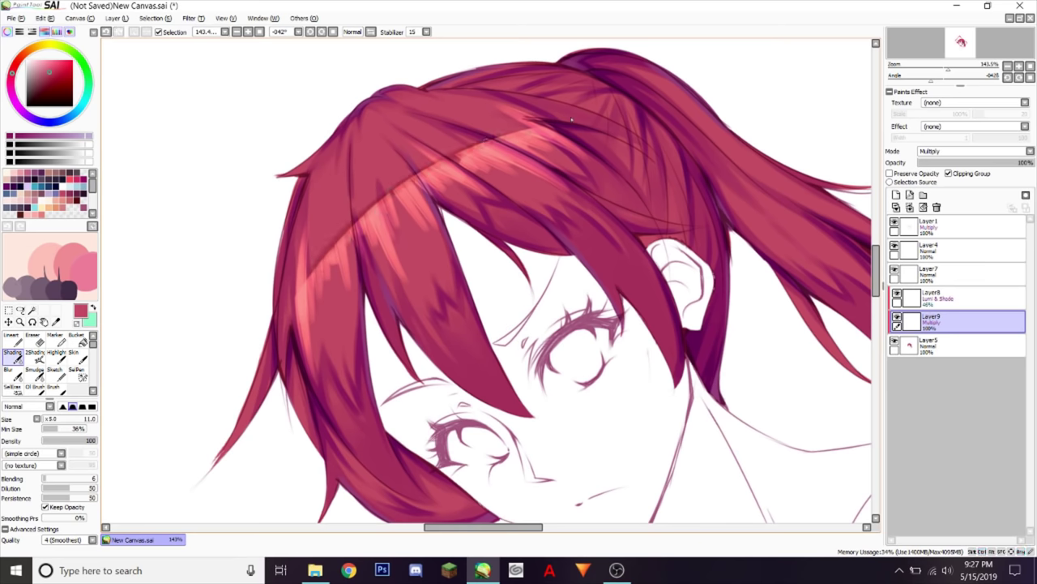
Step: Lower the Multiply shadow layer's opacity to 28% and reset the canvas rotation
left_click_drag(950, 165, 968, 163)
left_click(1030, 78)
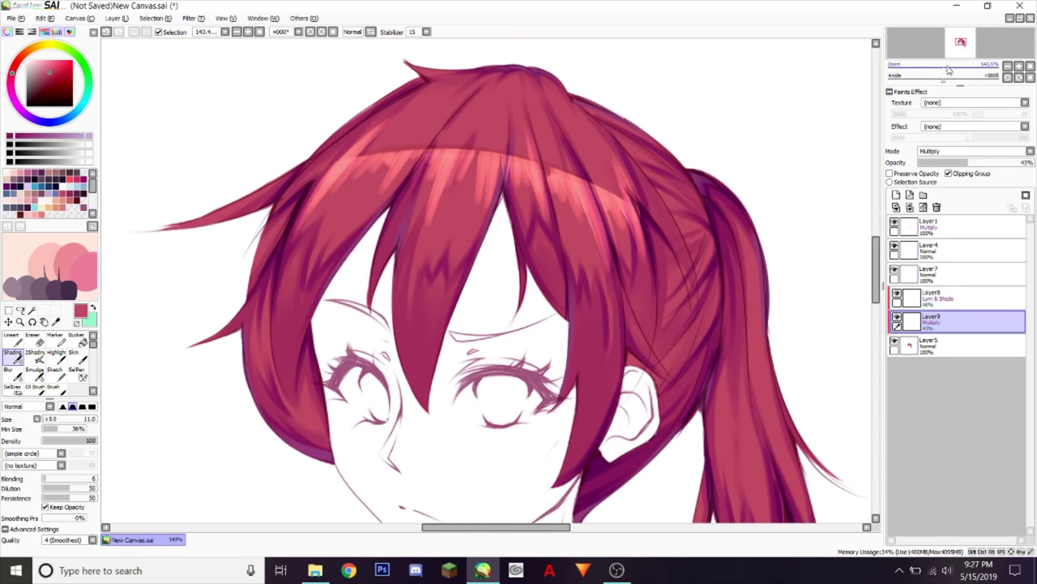
left_click_drag(294, 235, 398, 185)
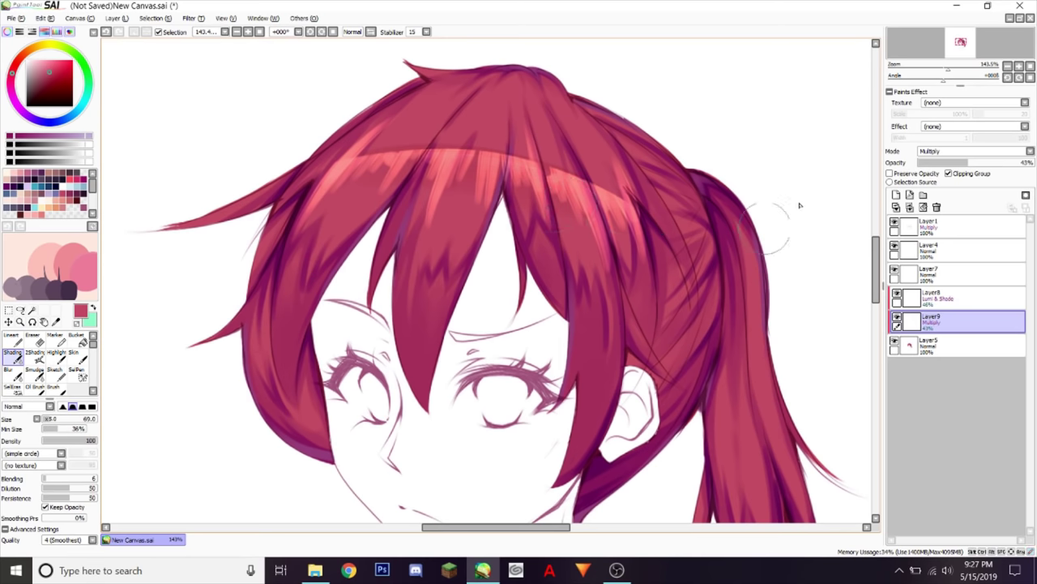
mouse_move(952, 165)
left_mouse_down()
mouse_move(920, 165)
mouse_move(950, 165)
left_mouse_up()
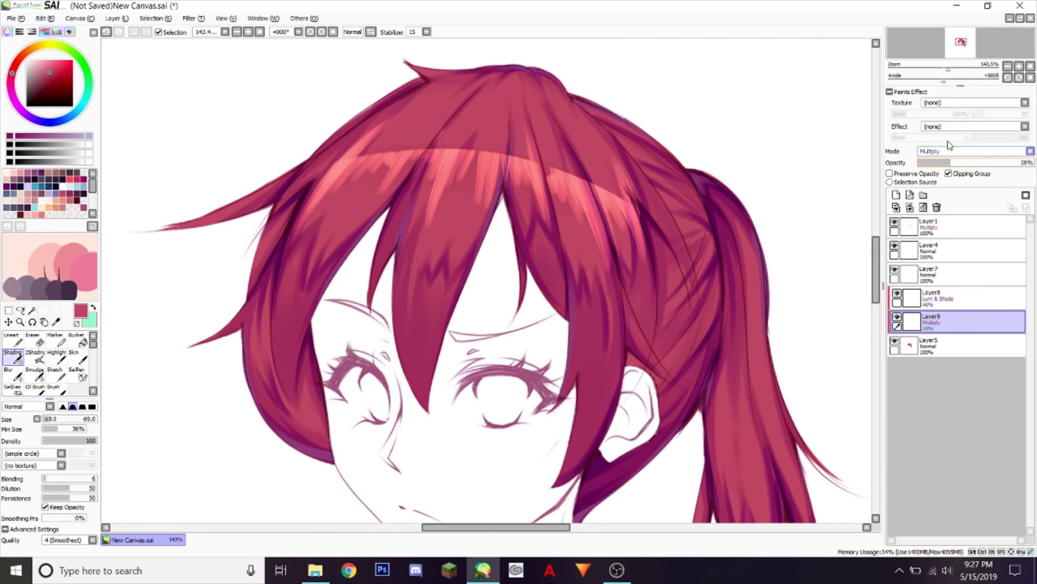
left_click_drag(946, 68, 949, 47)
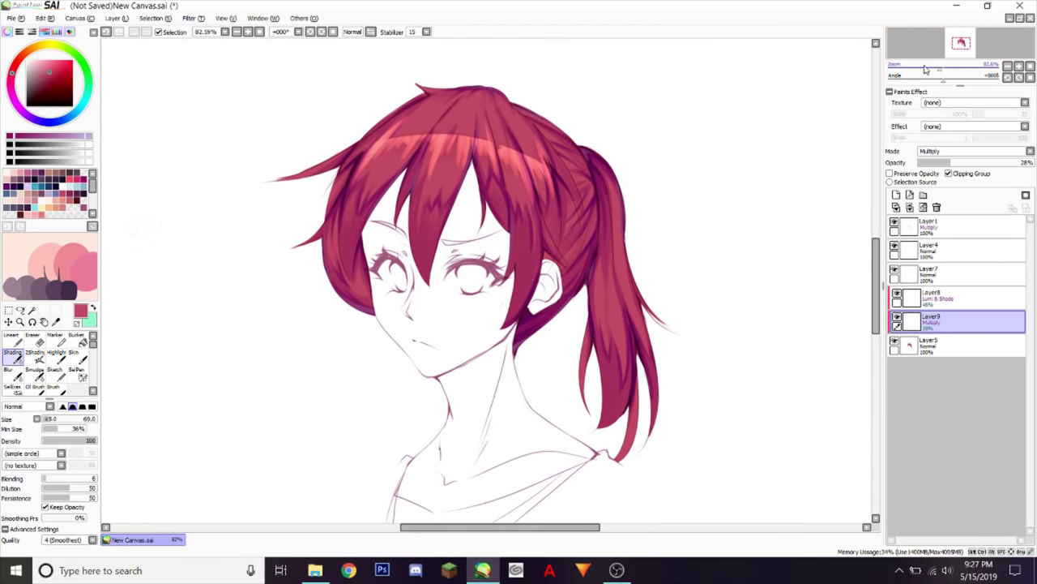
Step: Lower the Lumi & Shade highlight layer's opacity to 35%
left_click(937, 286)
left_click_drag(955, 162, 949, 168)
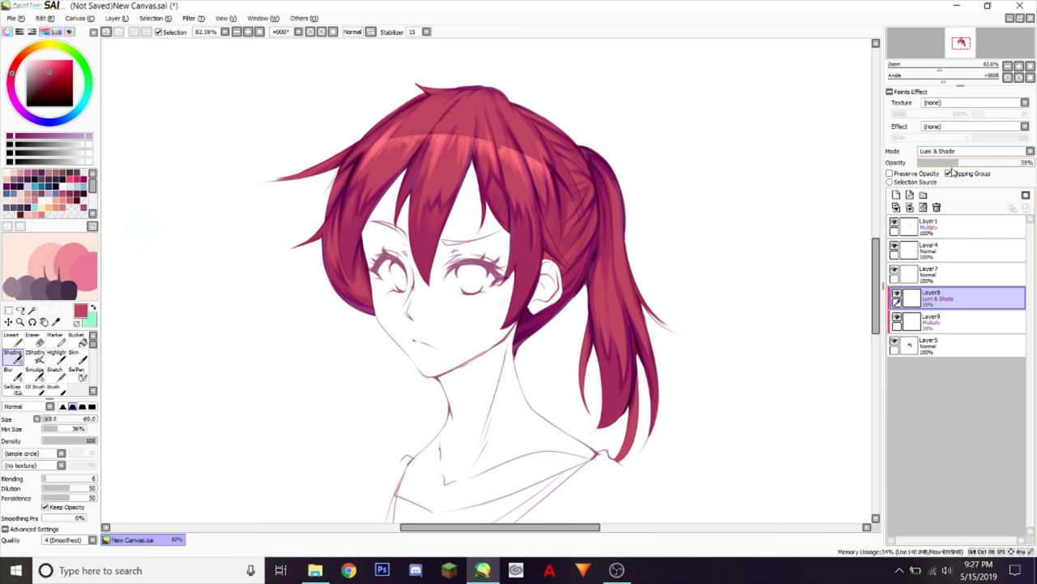
left_click_drag(961, 55, 947, 67)
scroll(948, 69, "down", 2)
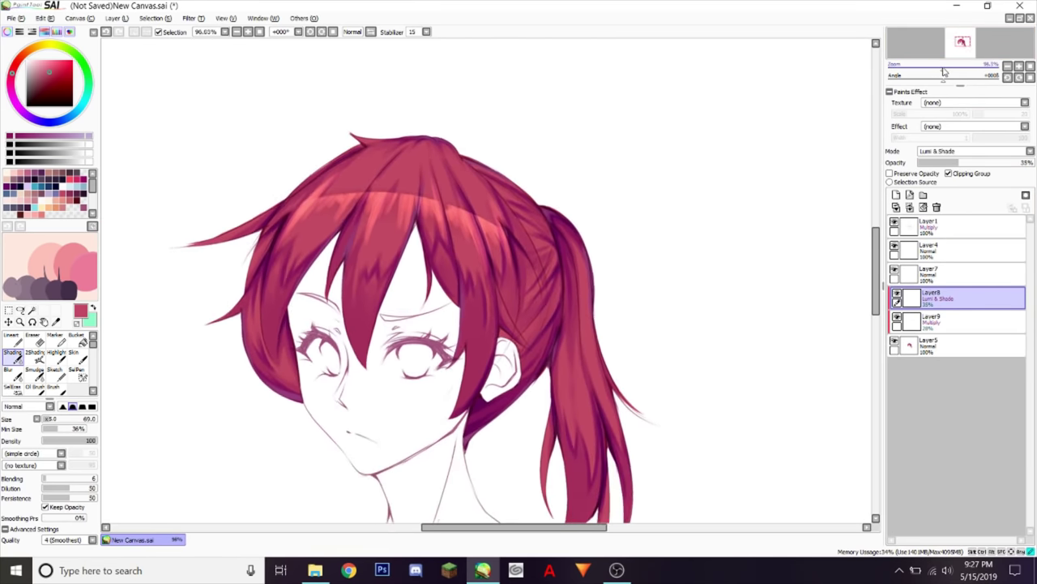
left_click_drag(960, 50, 958, 54)
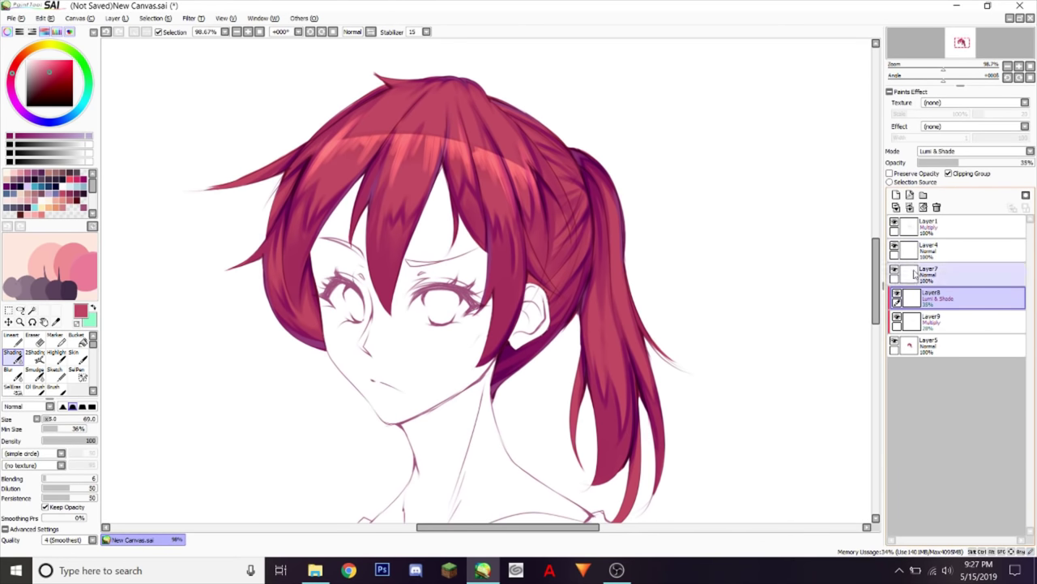
Step: Add a new clipped layer above the highlight layer and set its blending mode to Overlay
scroll(936, 71, "down", 2)
left_click(896, 196)
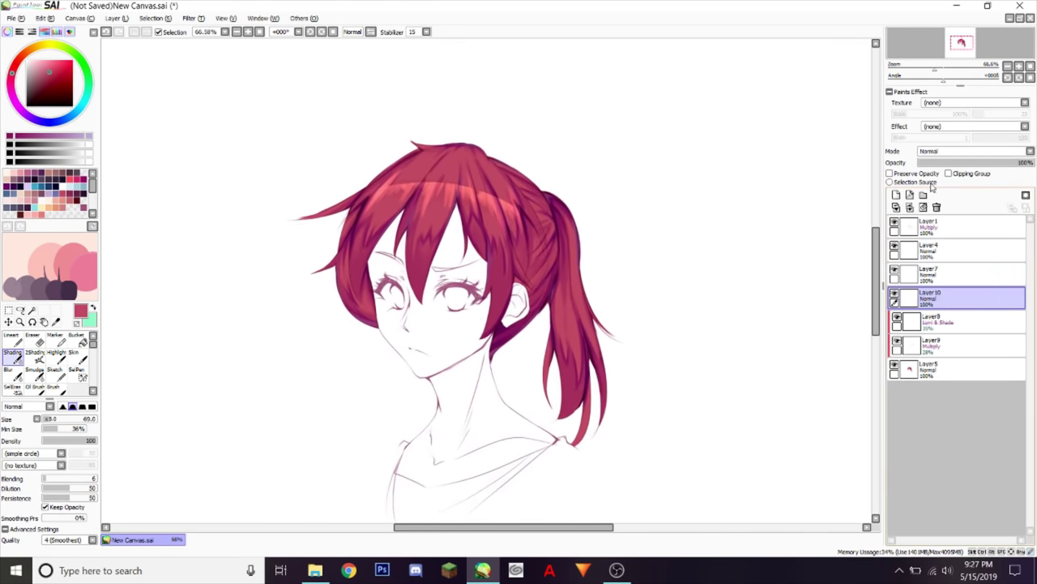
left_click(948, 151)
left_click(948, 185)
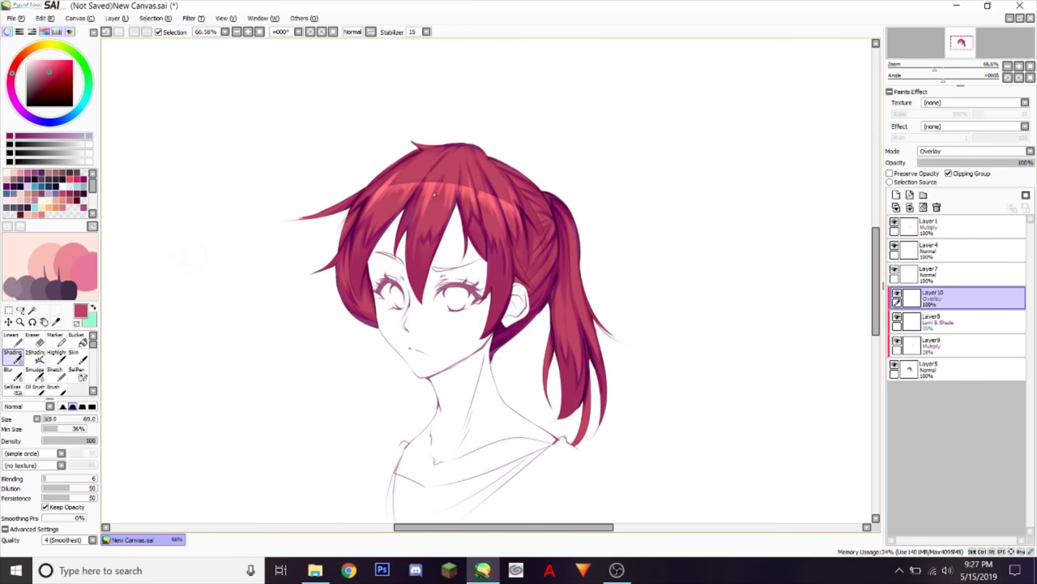
Step: Brush a soft peach glow across the bangs' highlight band with the 2Shading brush at size 121, undoing the unwanted pass
left_click(436, 184, "alt")
left_click(43, 60)
left_click(26, 51)
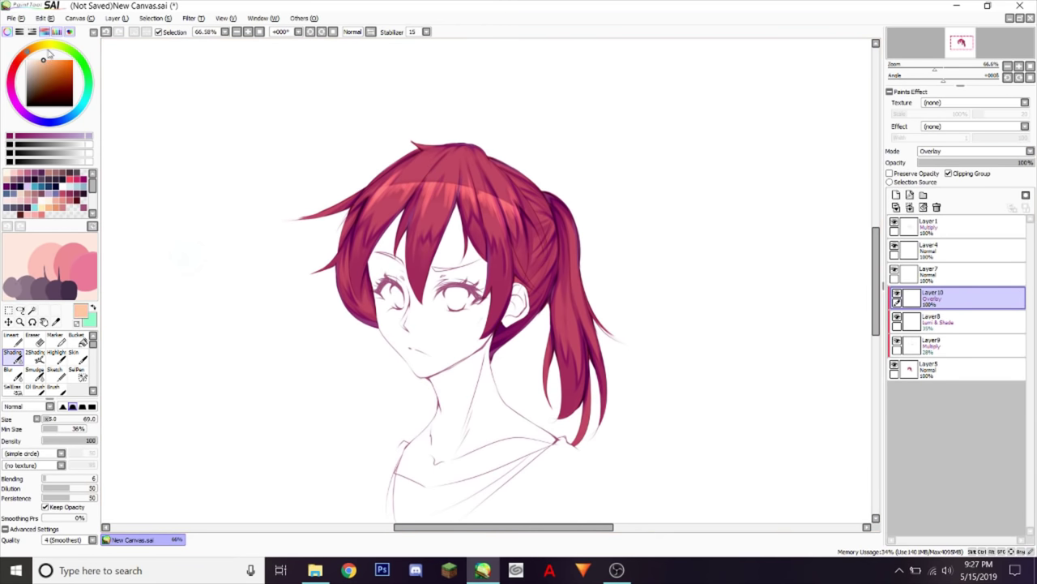
left_click(37, 356)
left_click_drag(429, 213, 423, 213)
left_click_drag(358, 215, 518, 213)
key("ctrl+z")
mouse_move(349, 214)
left_mouse_down()
mouse_move(559, 220)
mouse_move(444, 199)
left_mouse_up()
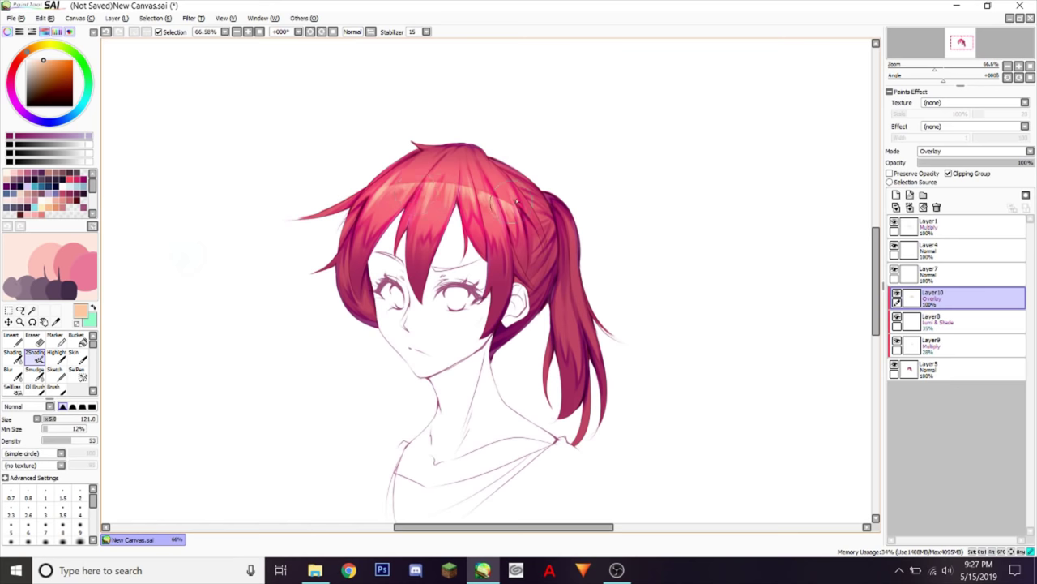
Step: Reduce the Overlay layer's opacity to 53%, enlarge the 2Shading brush to size 157, and reset the canvas rotation
left_click(950, 163)
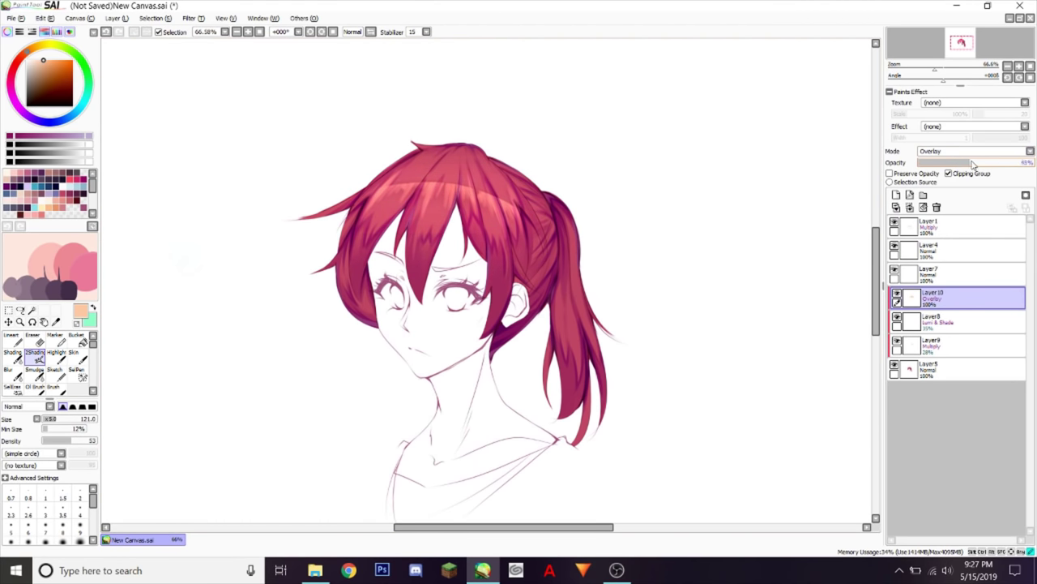
left_click_drag(981, 167, 980, 166)
left_click_drag(938, 67, 946, 50)
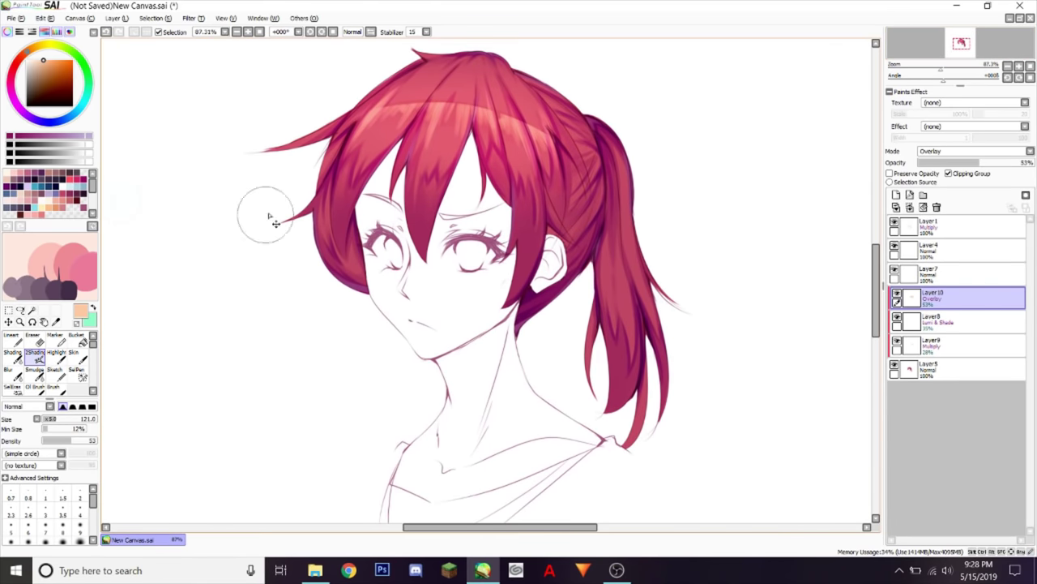
left_click_drag(281, 203, 328, 201, "ctrl+alt")
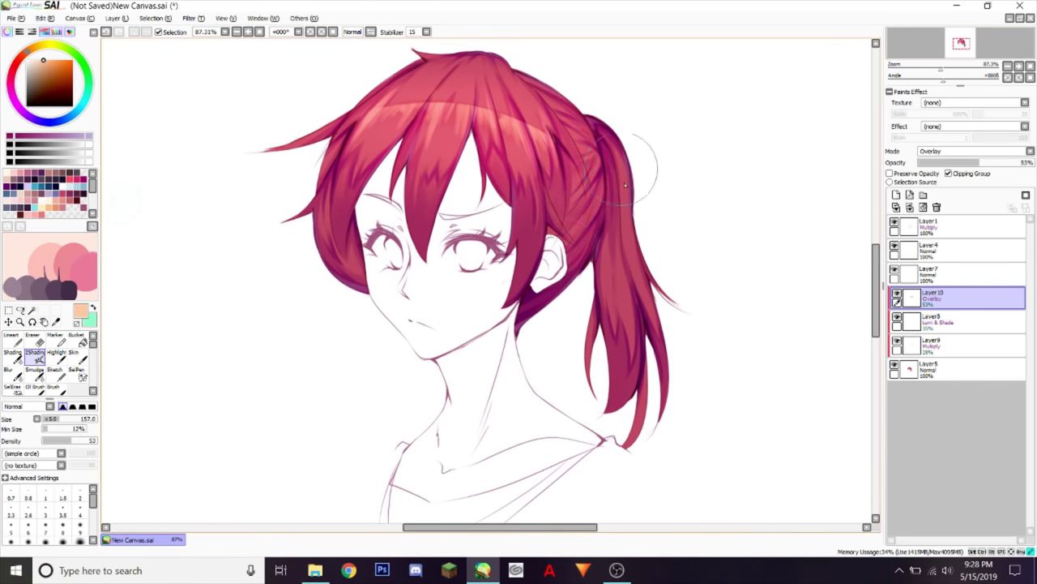
left_click(960, 77)
left_click_drag(960, 77, 933, 68)
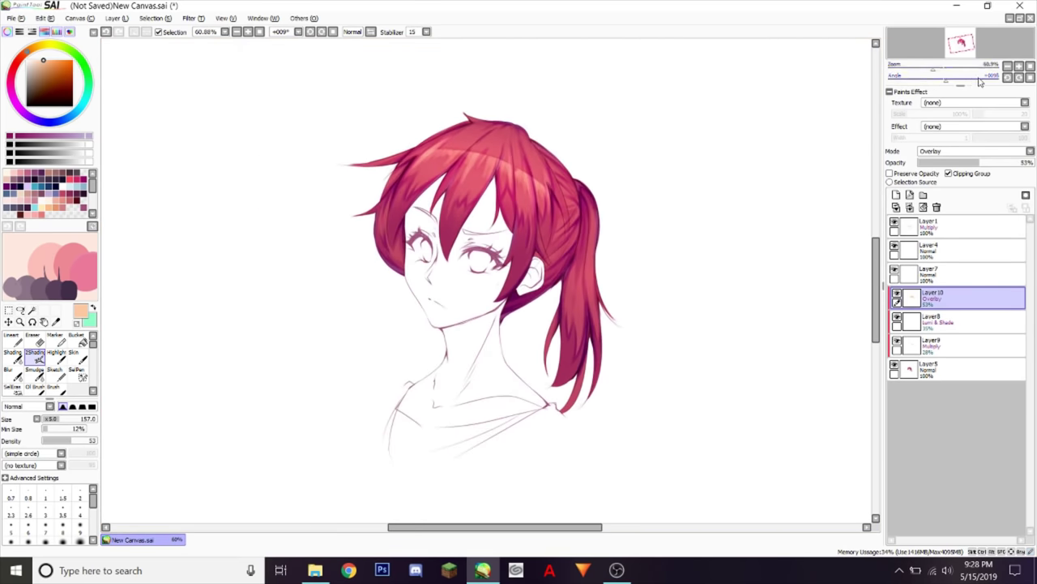
left_click(1030, 77)
Step: Add a new unclipped Normal layer beneath the base hair colour layer
left_click(957, 369)
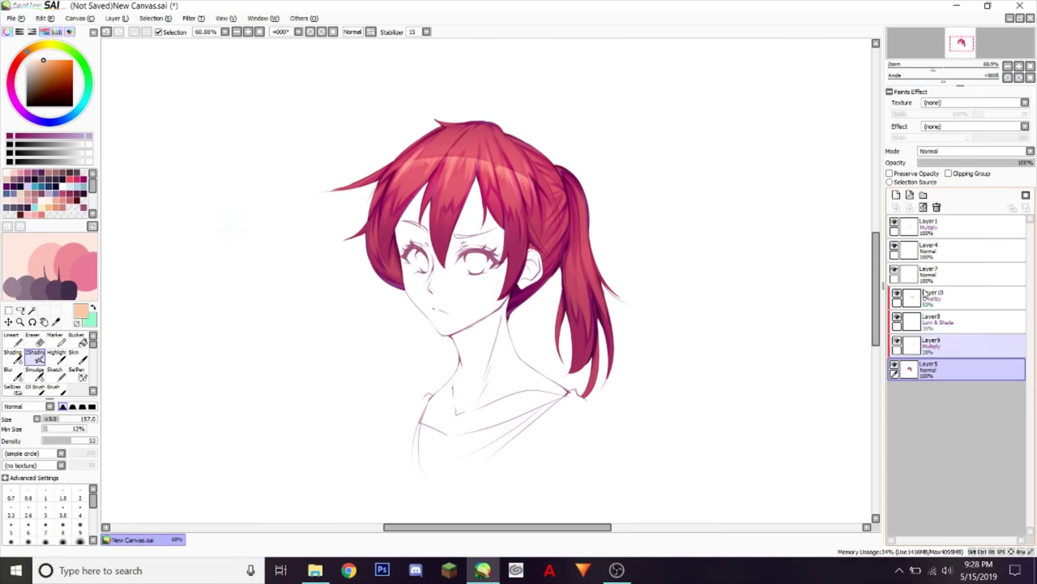
left_click(896, 196)
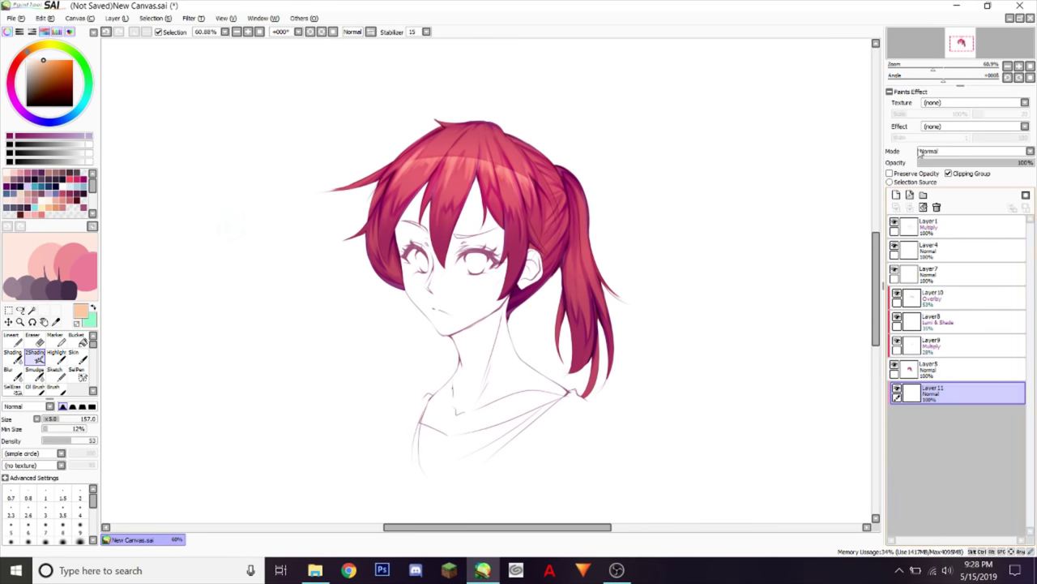
mouse_move(934, 69)
left_mouse_down()
mouse_move(948, 68)
mouse_move(959, 43)
left_mouse_up()
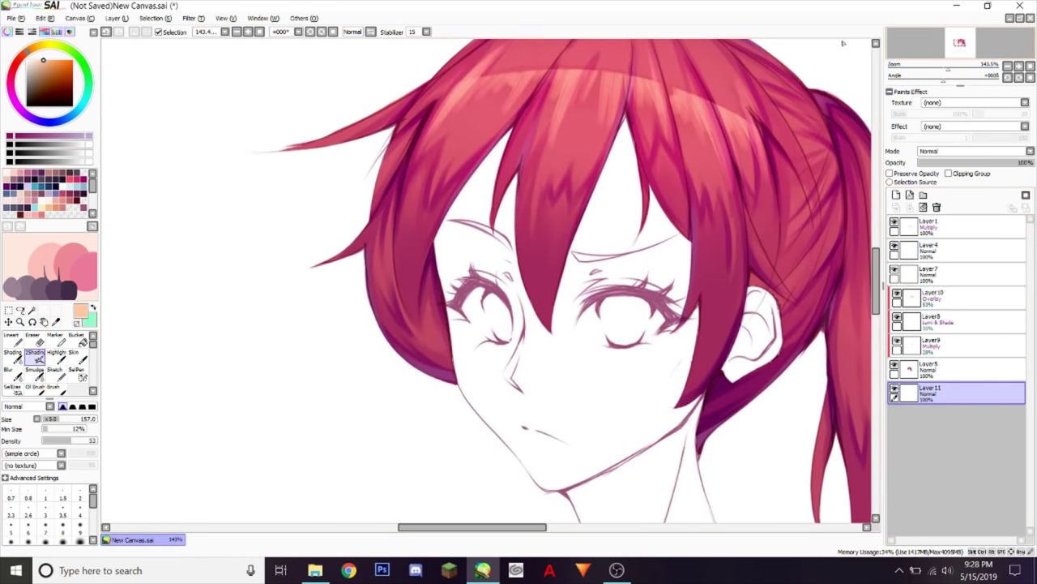
Step: Draw thin stray strands beside the side hair and bangs in sampled red with the Marker at size 9, redoing unwanted strokes
right_click(385, 172)
left_click(57, 338)
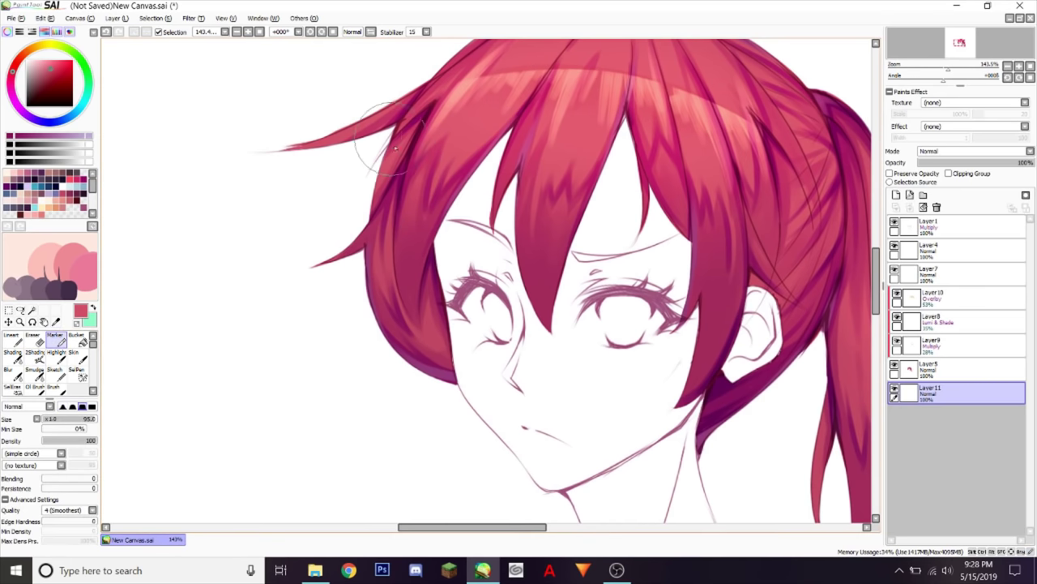
mouse_move(422, 132)
left_mouse_down()
mouse_move(399, 158)
mouse_move(400, 283)
left_mouse_up()
key("ctrl+z")
left_click_drag(399, 130, 405, 302)
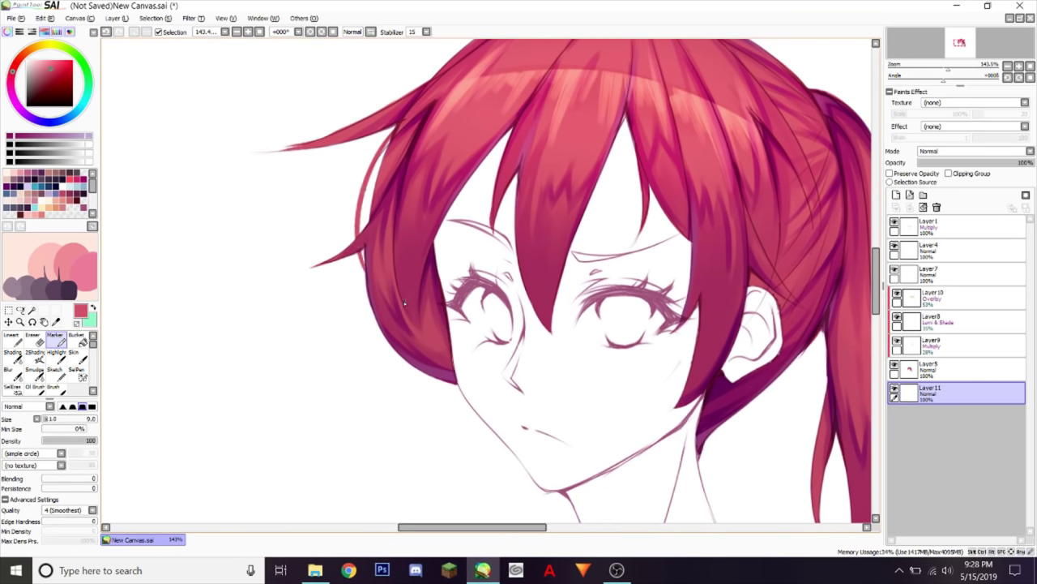
left_click_drag(620, 120, 589, 204)
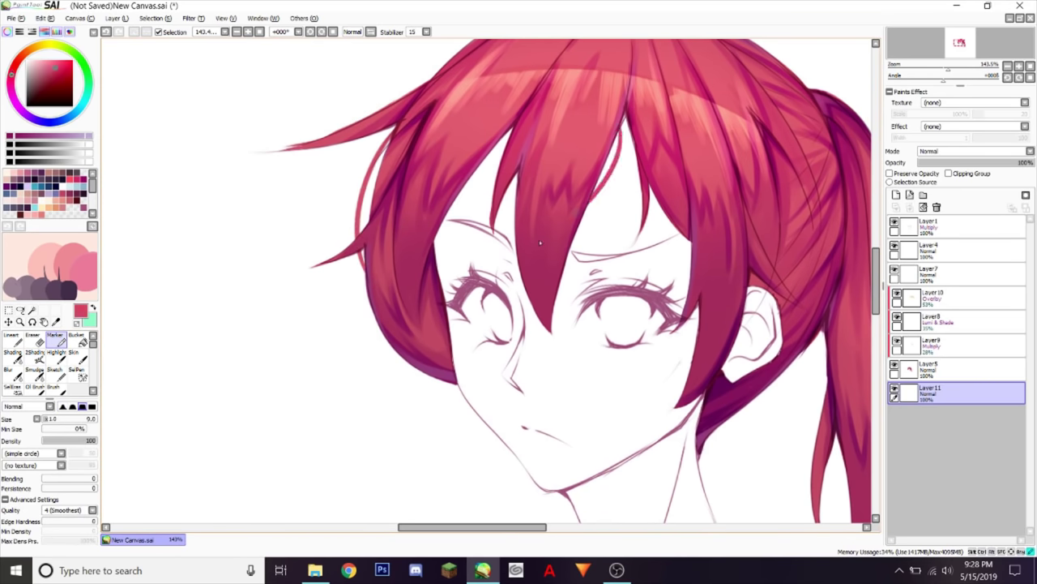
key("ctrl+z")
left_click_drag(621, 133, 581, 224)
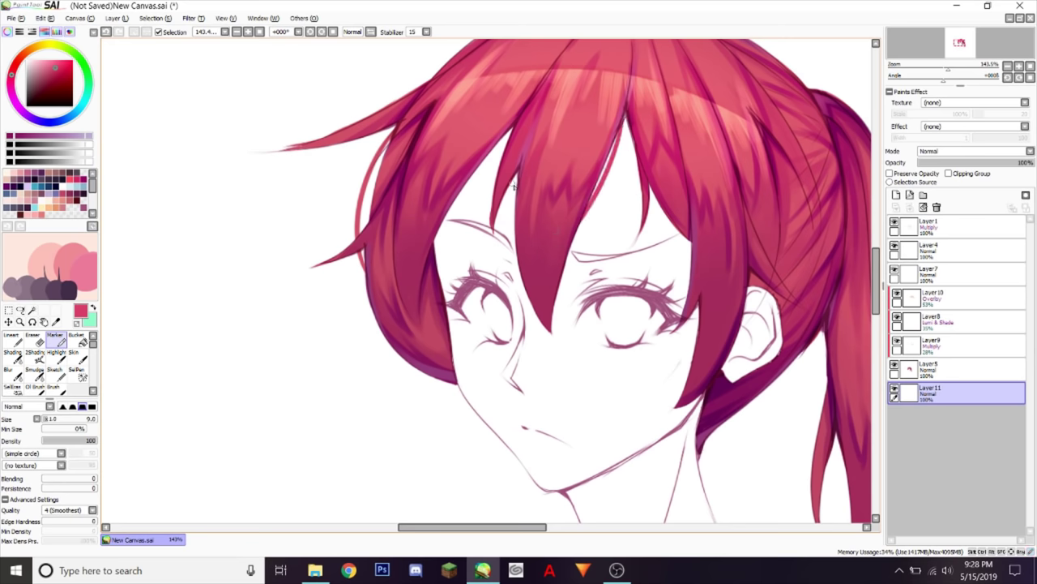
left_click_drag(523, 165, 510, 270)
Step: Draw thin curved stray strands along the ponytail's outer and inner edges with the Marker, redoing the unwanted stroke
left_click_drag(961, 43, 962, 44)
left_click_drag(650, 120, 662, 193)
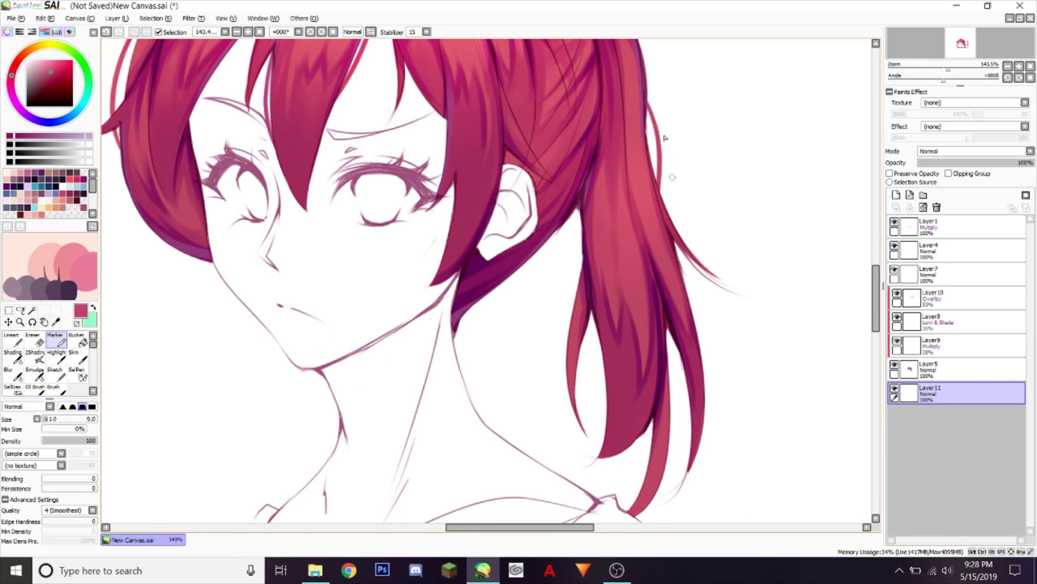
left_click_drag(582, 221, 605, 363)
key("ctrl+z")
left_click_drag(580, 215, 604, 360)
mouse_move(669, 310)
left_mouse_down()
mouse_move(680, 310)
mouse_move(673, 405)
left_mouse_up()
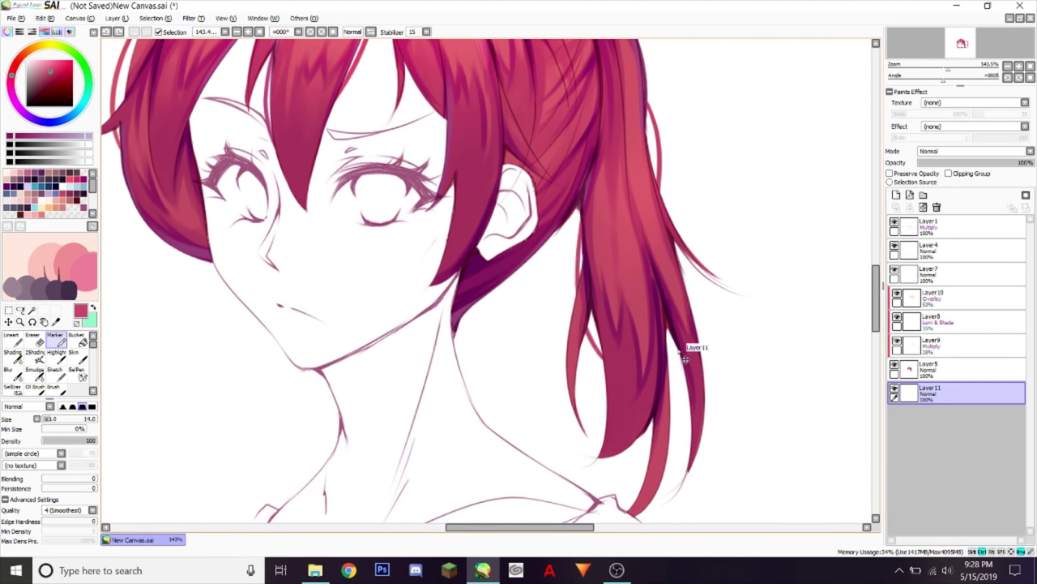
Step: Draw a thin stray strand arcing over the back of the head toward the ponytail with the Marker at size 12
left_click_drag(875, 269, 868, 233)
key("bracketleft")
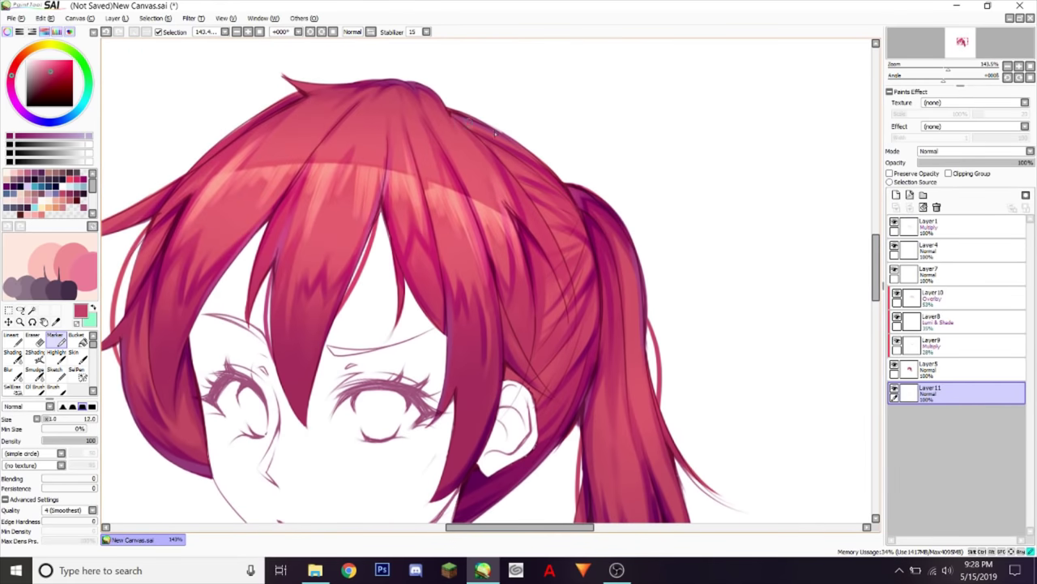
mouse_move(496, 132)
left_mouse_down()
mouse_move(562, 180)
mouse_move(525, 140)
mouse_move(558, 174)
left_mouse_up()
key("ctrl+z")
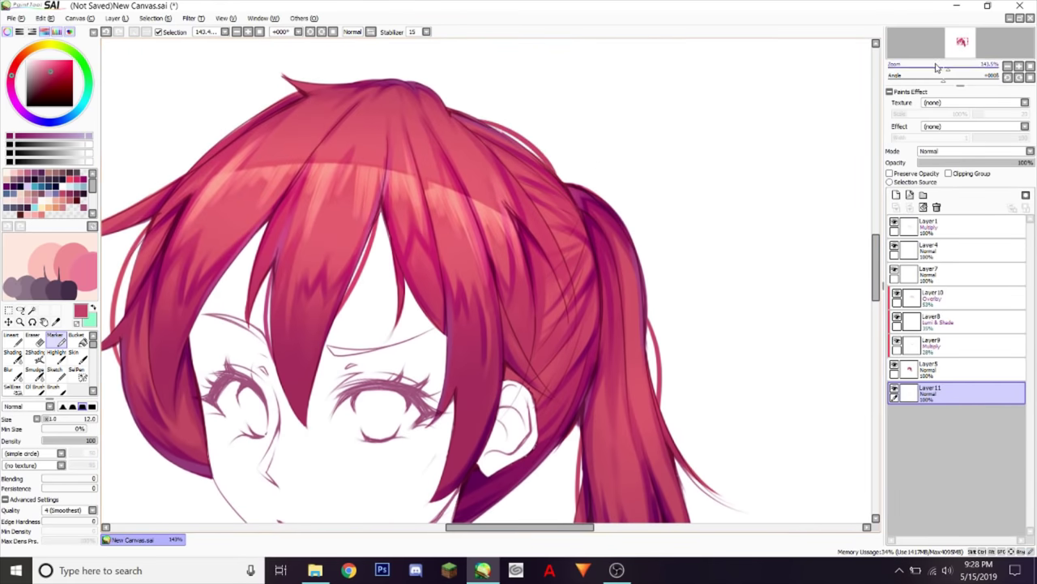
left_click(936, 68)
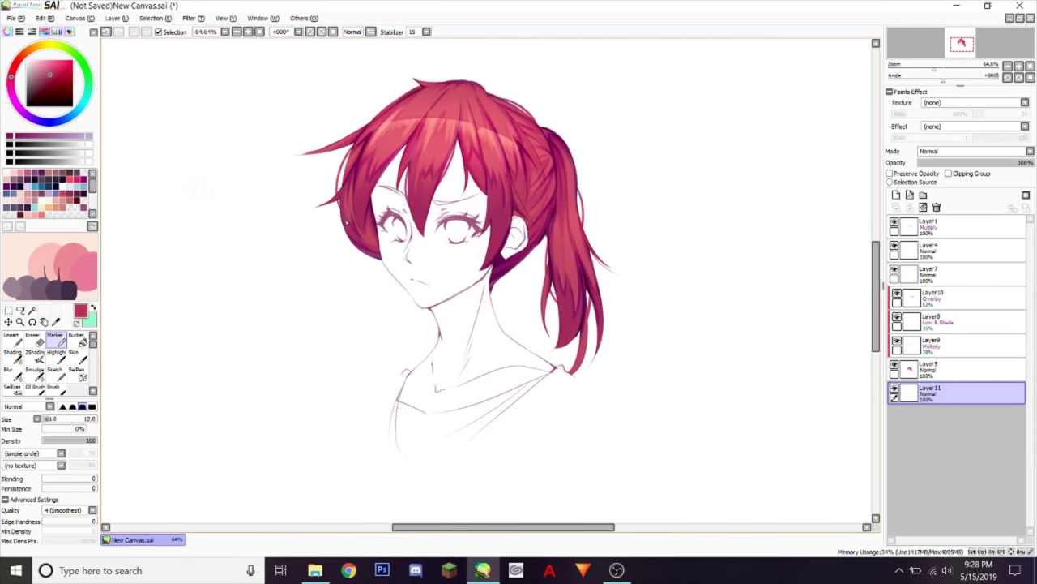
Step: Draw a thin curved stray strand beneath the lower edge of the face-side hair with the Marker, undoing unwanted strokes
key("ctrl+z")
mouse_move(344, 228)
left_mouse_down()
mouse_move(386, 248)
mouse_move(366, 256)
mouse_move(379, 259)
left_mouse_up()
key("ctrl+z")
key("ctrl+z")
Step: Add a new unclipped Normal layer above the Overlay highlight layer and set up the Sketch brush with a bright cyan
mouse_move(939, 68)
left_mouse_down()
mouse_move(949, 45)
mouse_move(941, 67)
left_mouse_up()
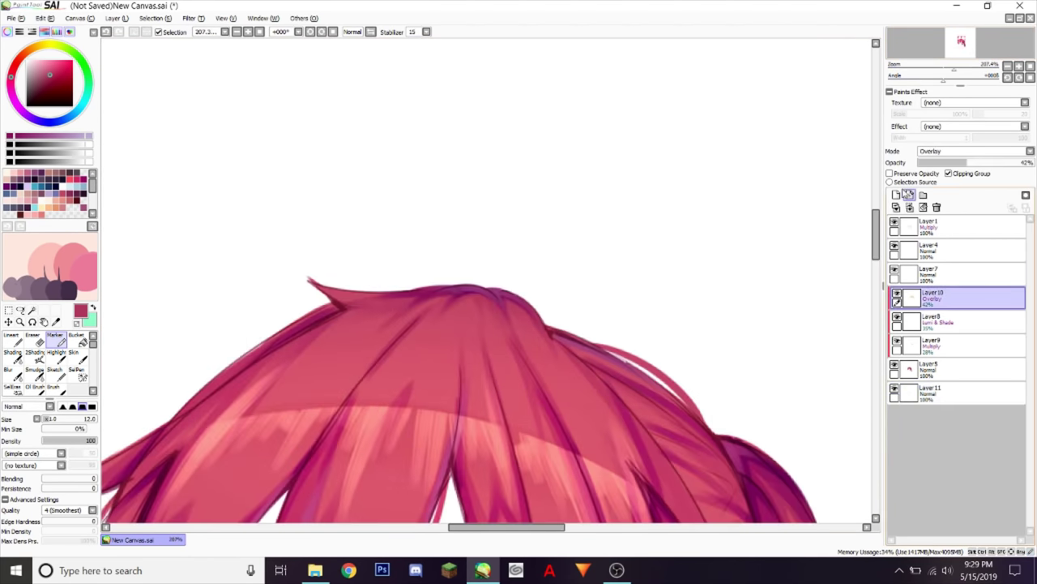
left_click(909, 193)
left_click(36, 205)
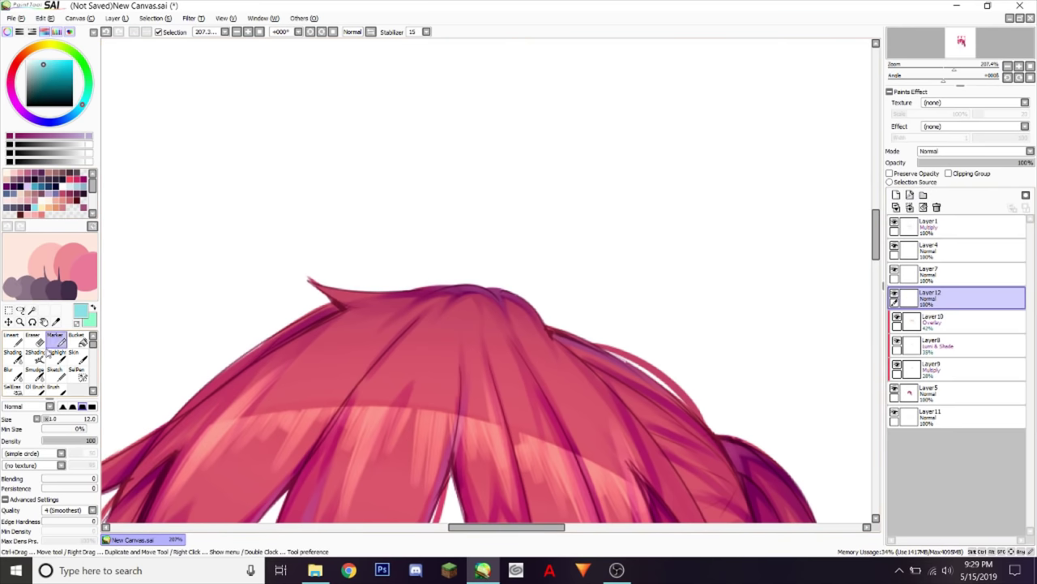
left_click(12, 338)
left_click(55, 369)
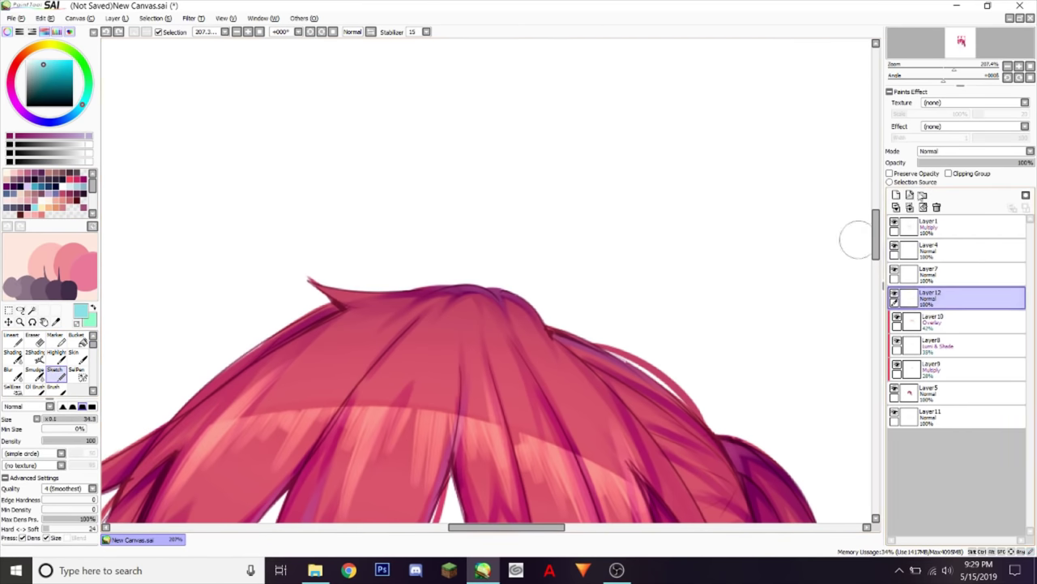
left_click(955, 152)
left_click(948, 160)
left_click(35, 201)
left_click(35, 208)
left_click_drag(47, 63, 54, 59)
Step: Paint short bright cyan highlight streaks across the crown of the head with the Sketch brush at size 15.8, undoing unwanted strokes
mouse_move(436, 272)
left_mouse_down()
mouse_move(428, 292)
mouse_move(386, 309)
left_mouse_up()
key("ctrl+z")
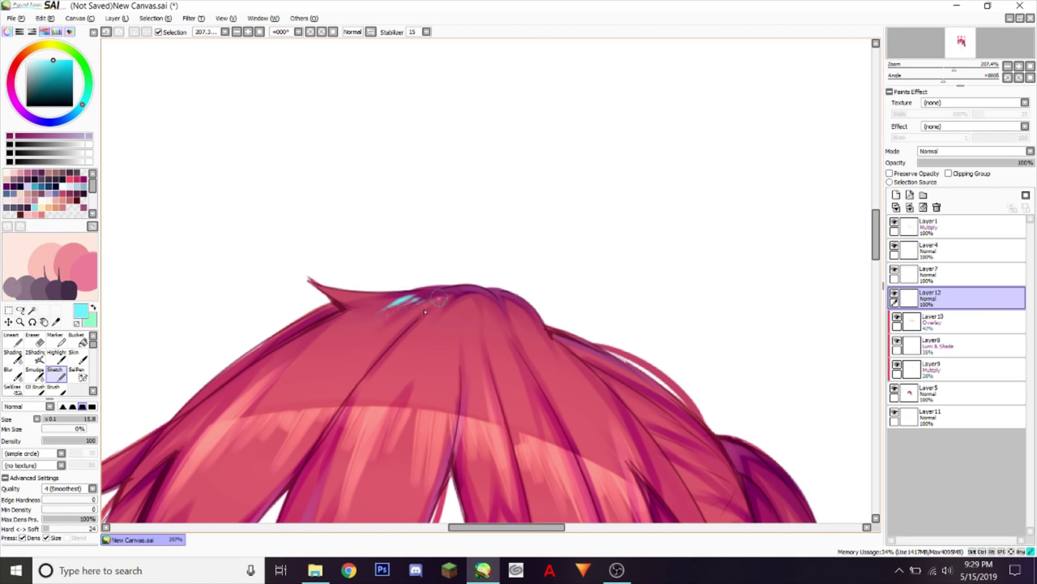
mouse_move(445, 316)
left_mouse_down()
mouse_move(492, 285)
mouse_move(468, 296)
mouse_move(471, 326)
mouse_move(481, 299)
mouse_move(508, 323)
mouse_move(518, 298)
left_mouse_up()
mouse_move(423, 294)
left_mouse_down()
mouse_move(355, 328)
mouse_move(439, 309)
mouse_move(420, 292)
mouse_move(334, 333)
mouse_move(426, 314)
mouse_move(444, 298)
mouse_move(421, 313)
left_mouse_up()
key("ctrl+z")
mouse_move(450, 294)
left_mouse_down()
mouse_move(394, 332)
mouse_move(500, 294)
mouse_move(510, 325)
left_mouse_up()
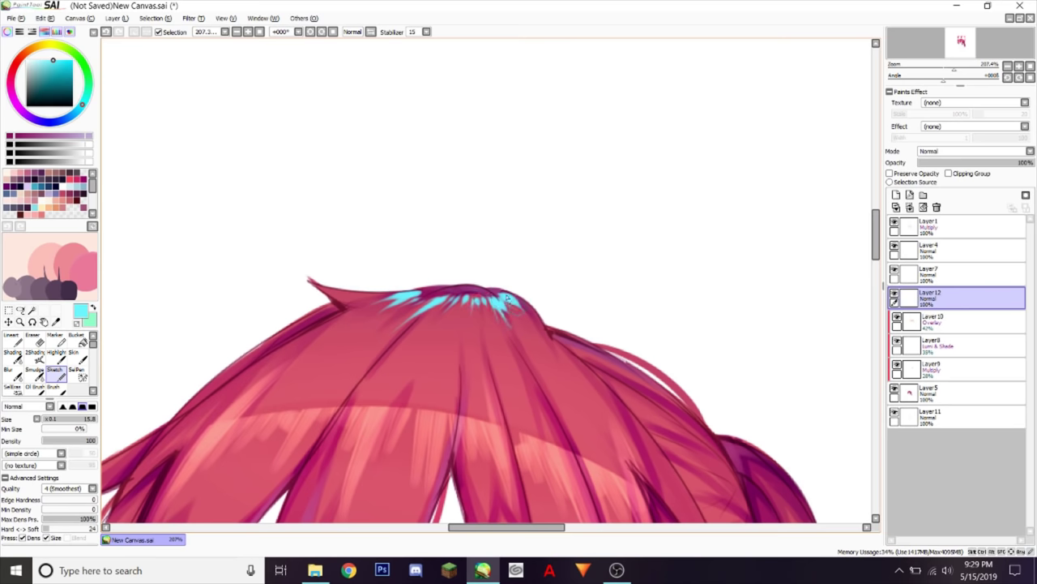
Step: Change the cyan highlight layer's blending mode to Lumi & Shade and set its opacity to 55%
mouse_move(954, 65)
left_mouse_down()
mouse_move(936, 63)
mouse_move(948, 61)
left_mouse_up()
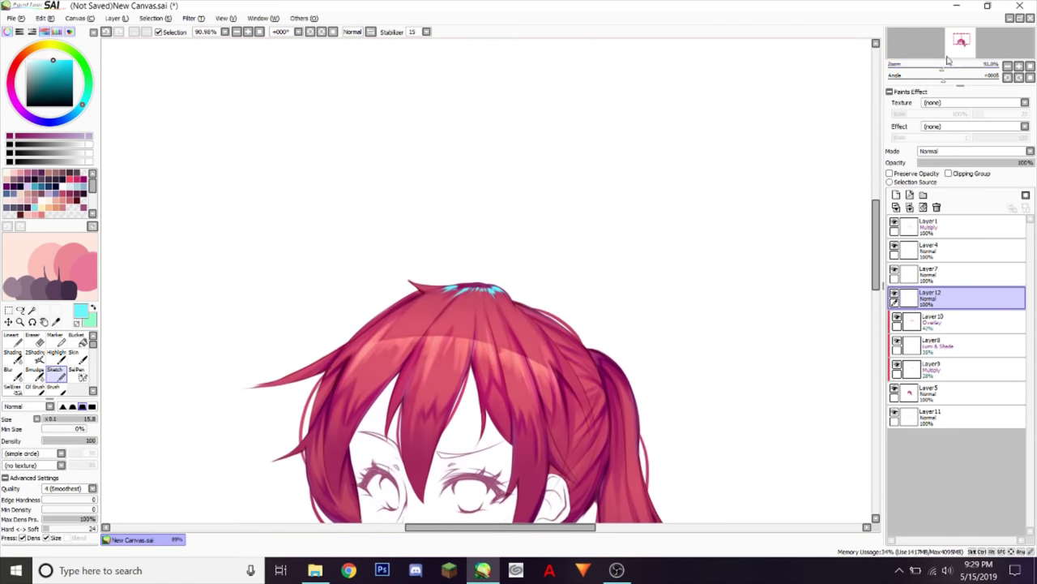
left_click(969, 151)
left_click(971, 212)
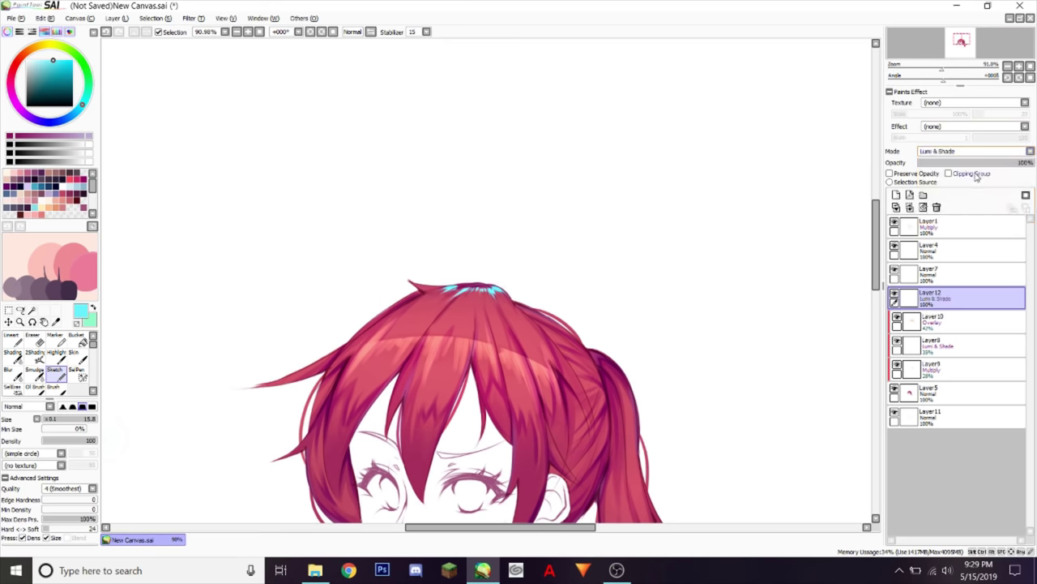
left_click_drag(982, 162, 963, 162)
mouse_move(961, 40)
left_mouse_down()
mouse_move(933, 66)
mouse_move(955, 46)
left_mouse_up()
left_click_drag(970, 162, 986, 165)
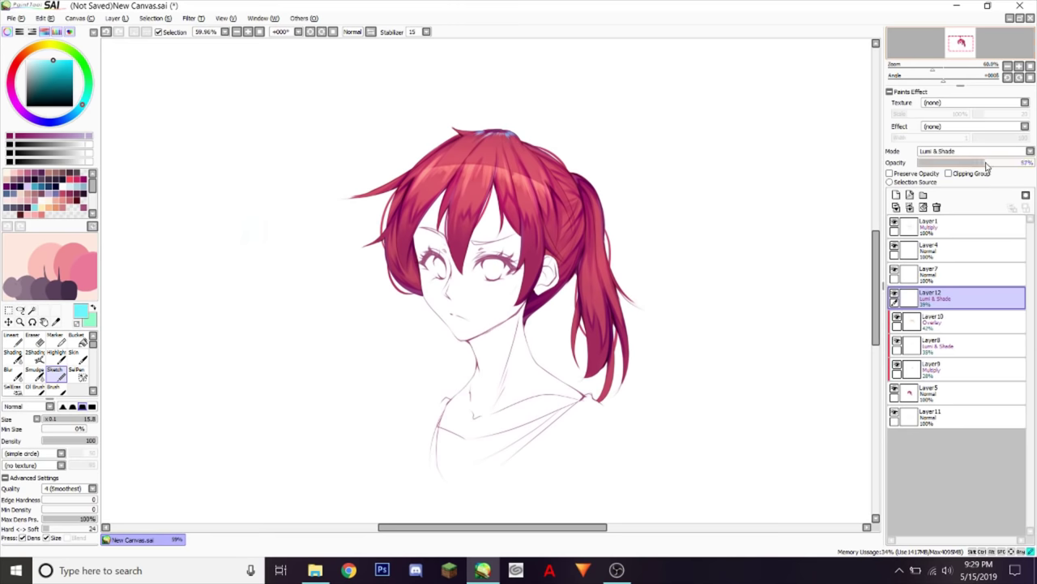
Step: Reshape the cyan crown highlight slightly with Free Deform and set its layer's opacity to 31%
key("ctrl+t")
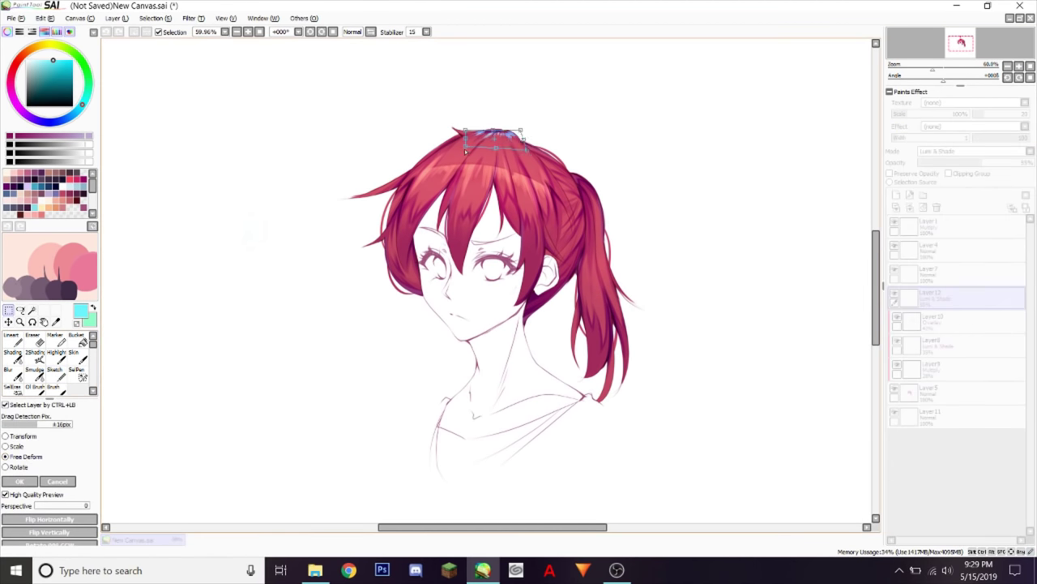
left_click_drag(497, 148, 496, 149)
left_click(19, 480)
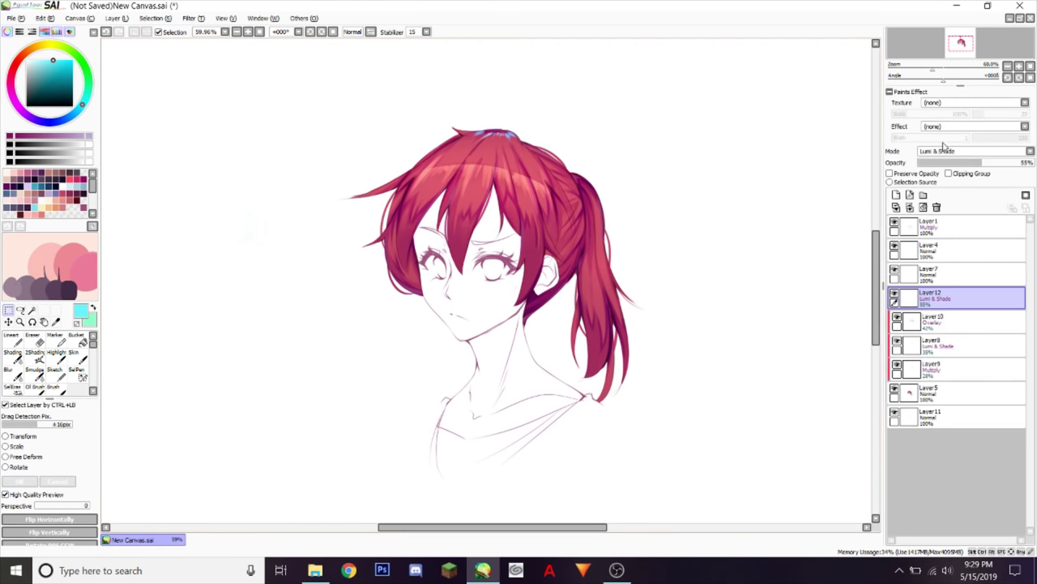
left_click_drag(944, 163, 953, 163)
Step: Examine the coloured hair, stray strands and crown highlight at several zoom levels and canvas rotations
scroll(949, 52, "up", 3)
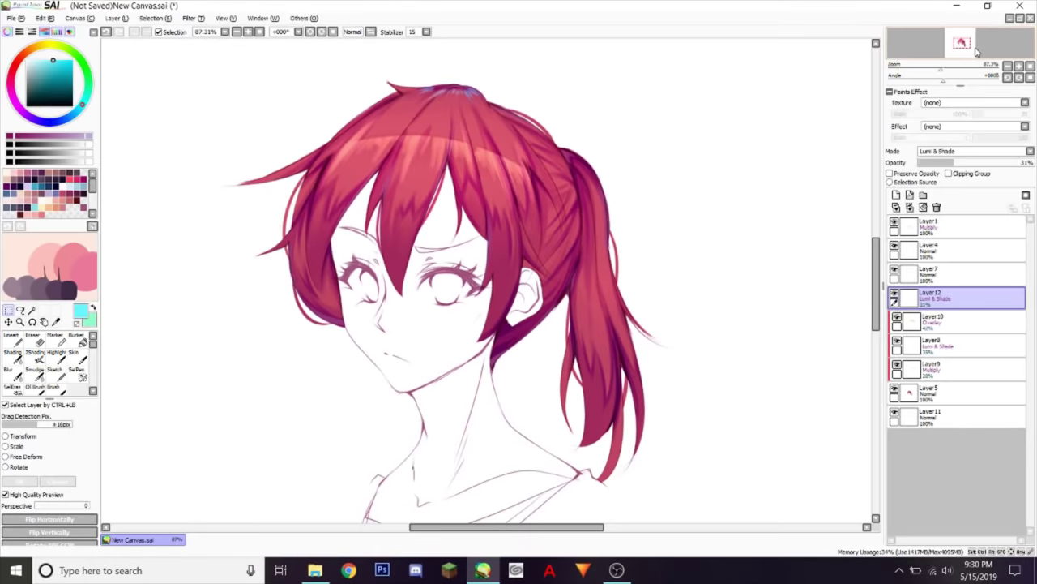
mouse_move(941, 70)
left_mouse_down()
mouse_move(928, 68)
mouse_move(945, 50)
mouse_move(927, 83)
mouse_move(869, 88)
mouse_move(1012, 79)
left_mouse_up()
left_click(1019, 77)
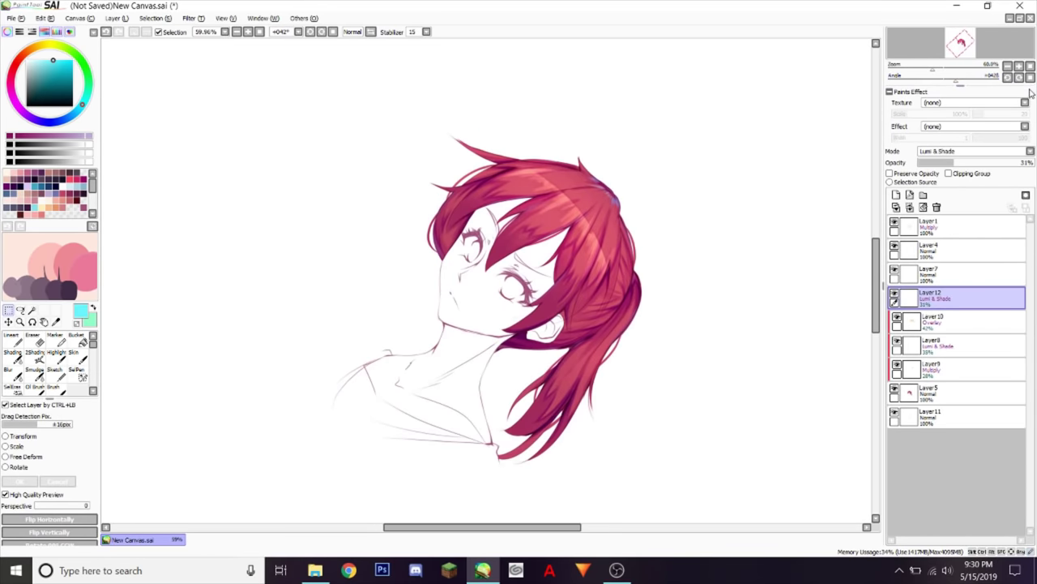
scroll(962, 51, "up", 4)
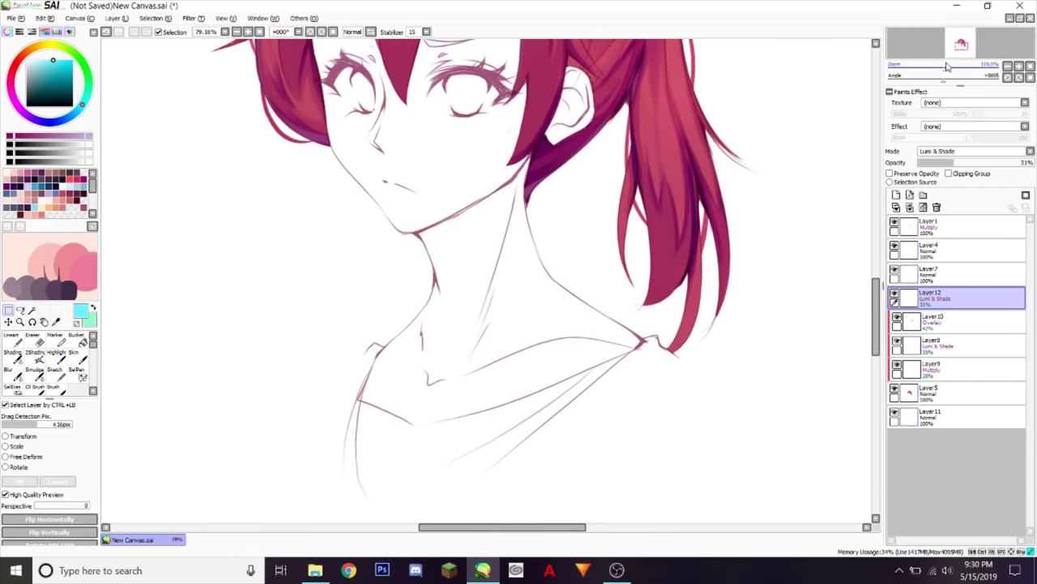
mouse_move(962, 52)
left_mouse_down()
mouse_move(958, 69)
mouse_move(983, 79)
mouse_move(946, 81)
left_mouse_up()
left_click(1019, 78)
left_click(1030, 78)
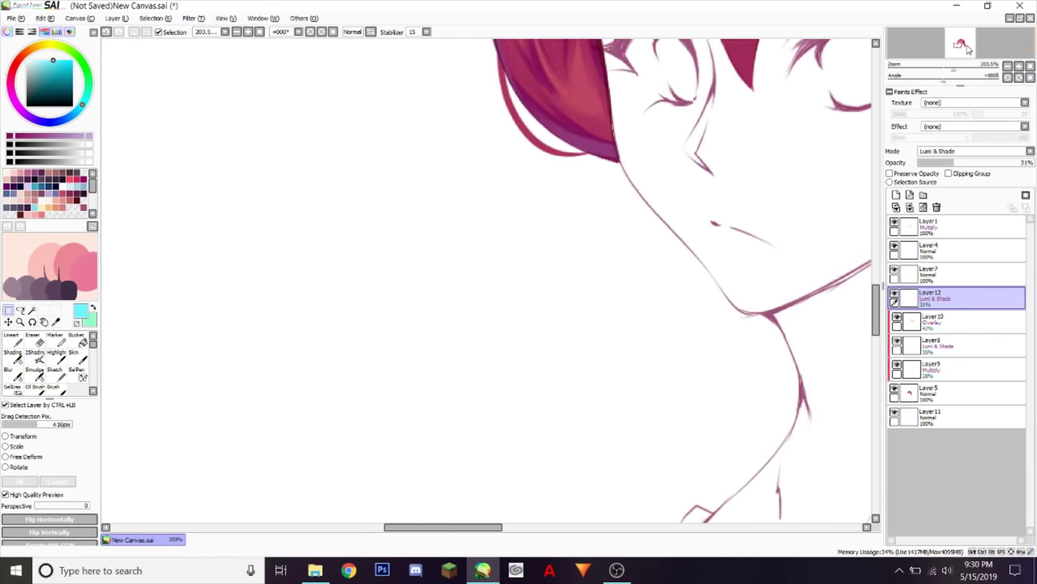
left_click_drag(968, 46, 971, 46)
scroll(964, 47, "down", 2)
scroll(965, 47, "up", 5)
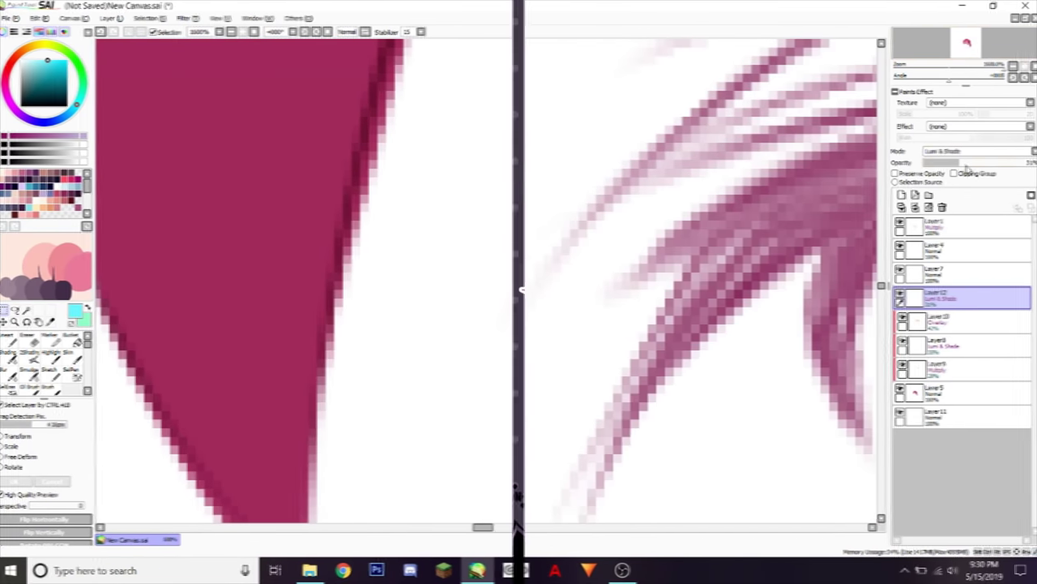